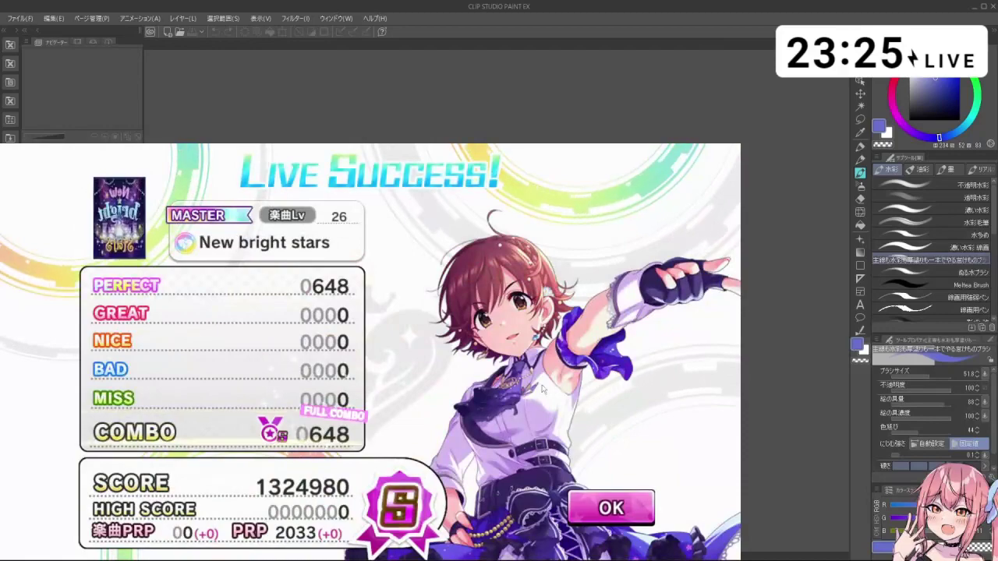
- Dismiss the live result screens and event reward notices to return to the LIVE Groove event page
click(606, 502)
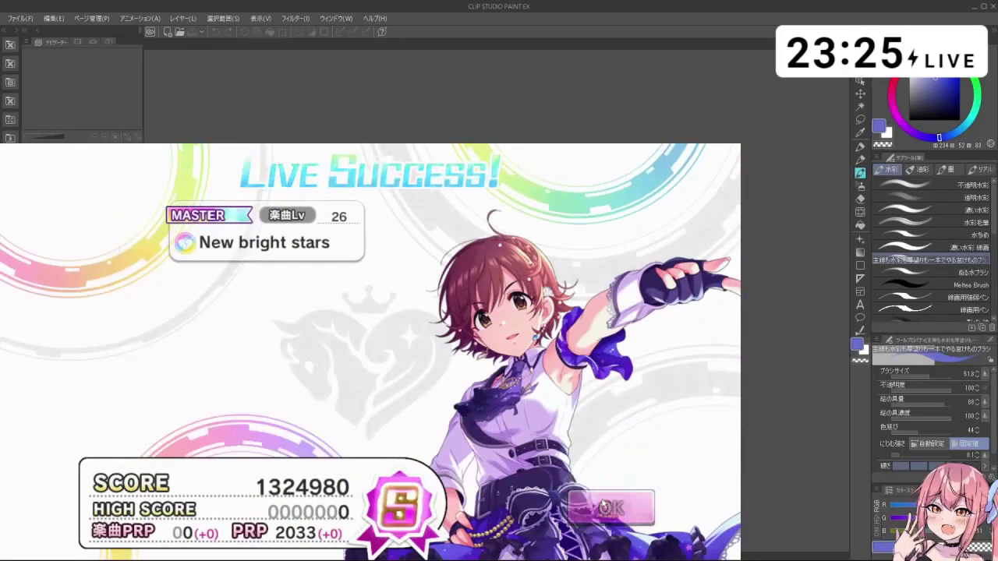
click(605, 503)
click(606, 500)
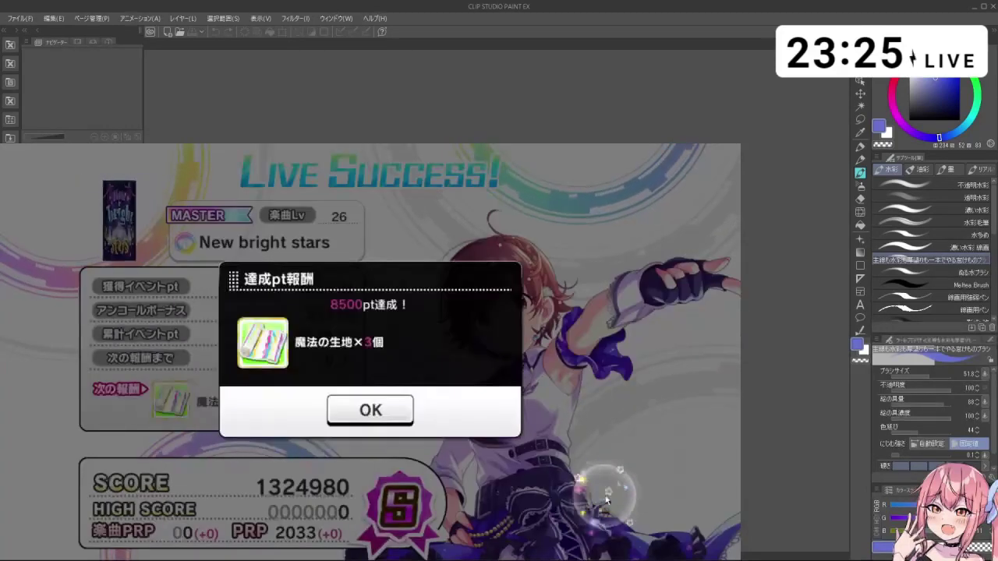
click(605, 499)
click(606, 498)
click(608, 493)
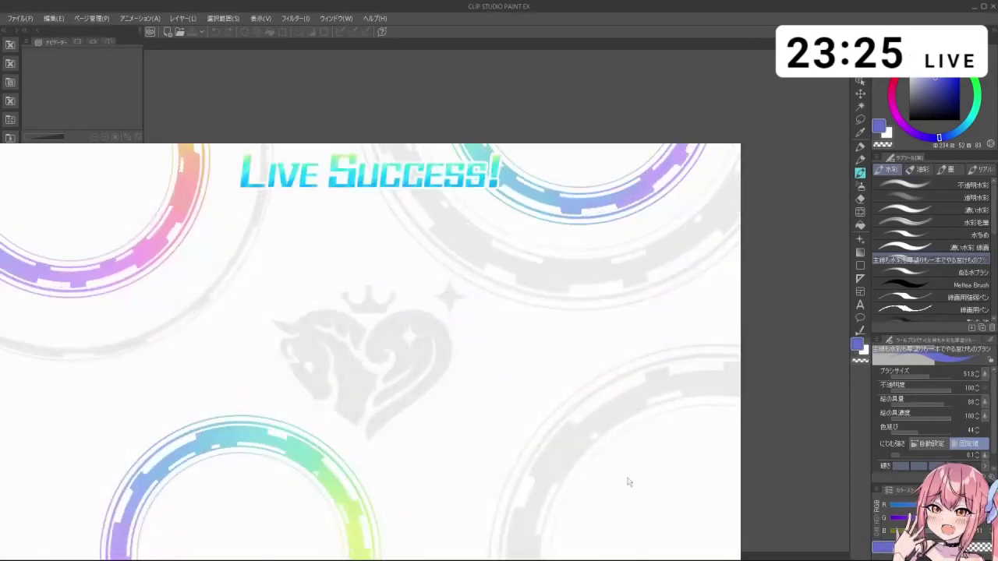
click(617, 506)
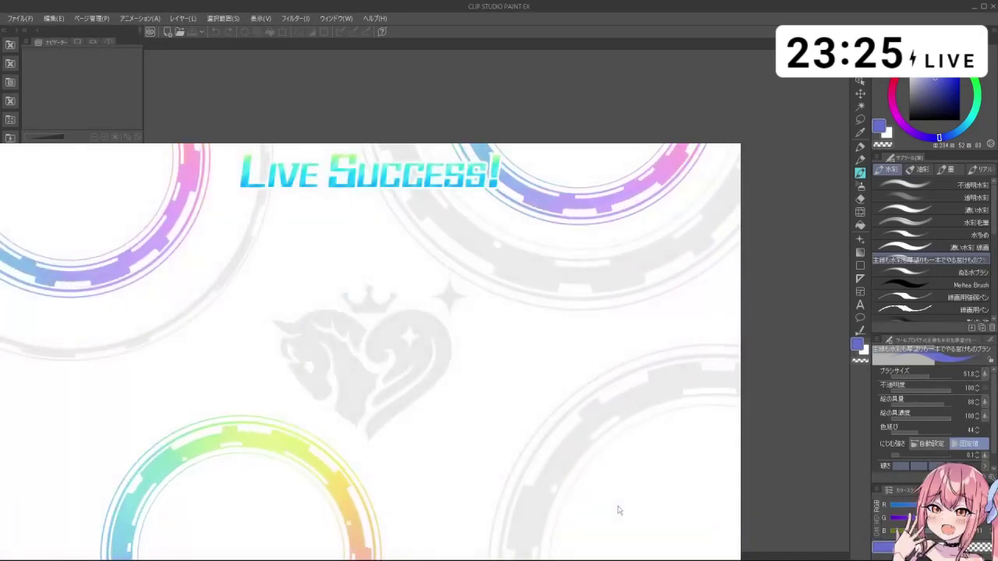
click(617, 506)
click(592, 522)
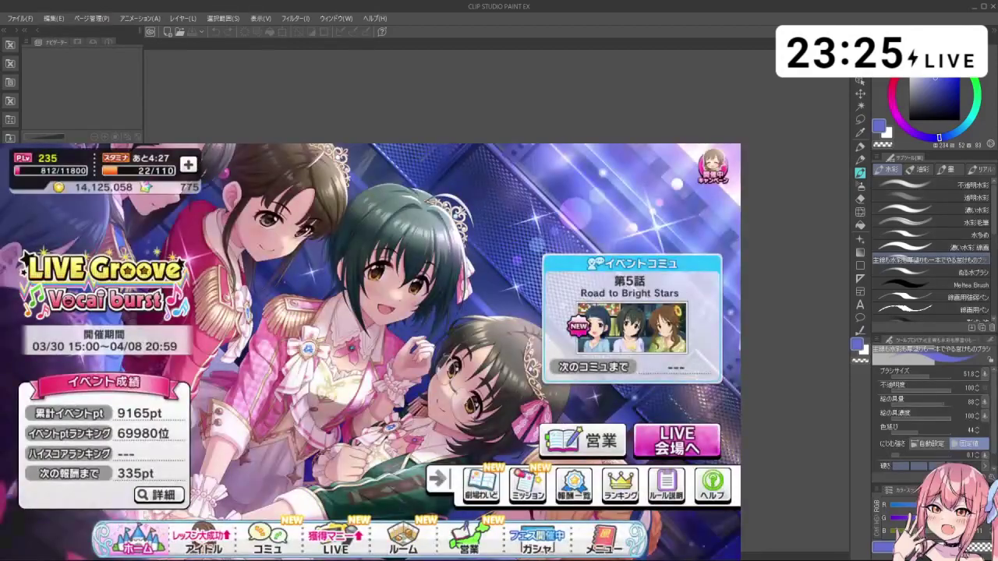
- Check the owned items that can restore stamina without using any of them
click(188, 165)
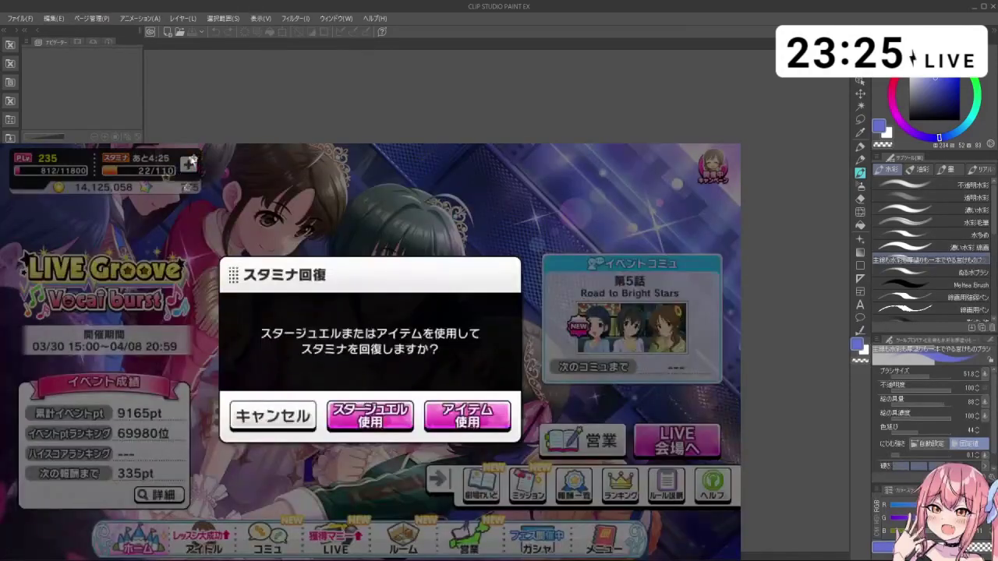
click(472, 410)
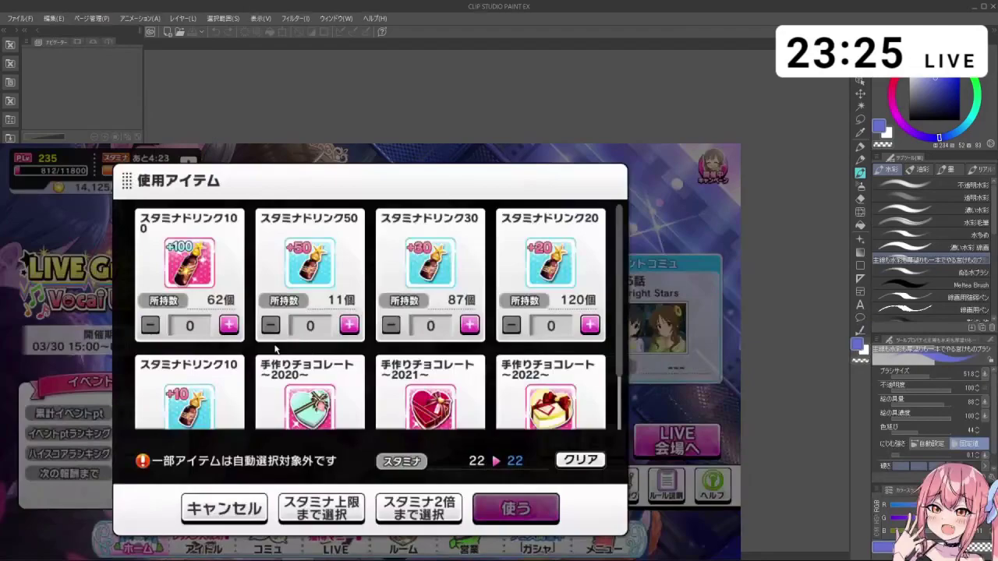
scroll(275, 347, down, 3)
click(231, 505)
- Open the present box from the game's home screen and receive all waiting presents
click(147, 541)
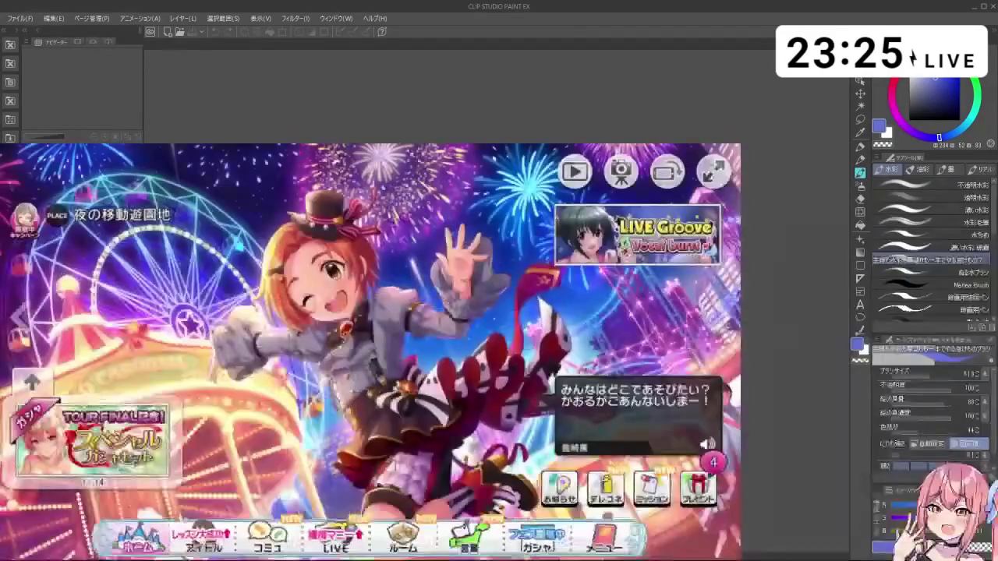
click(707, 488)
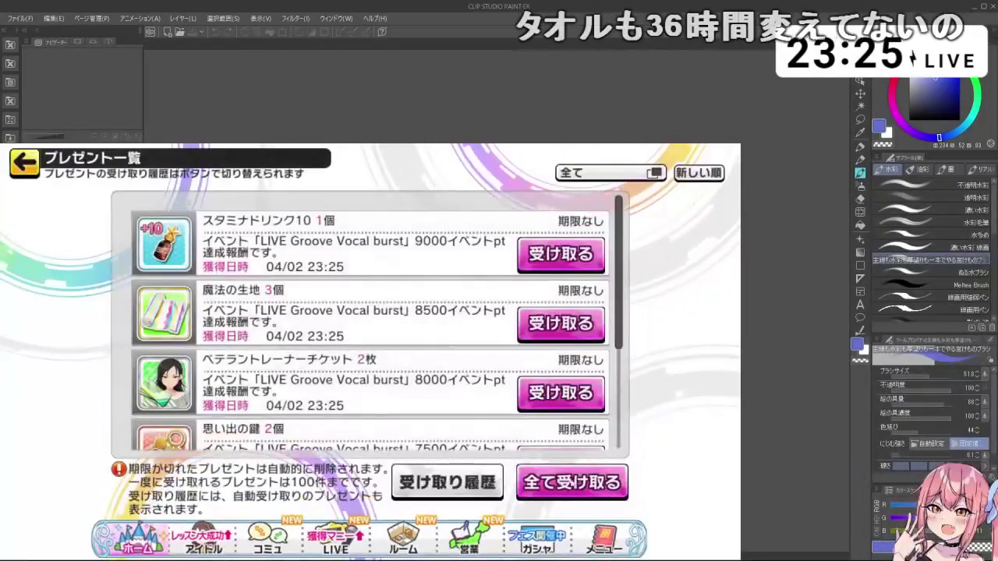
click(578, 478)
click(414, 408)
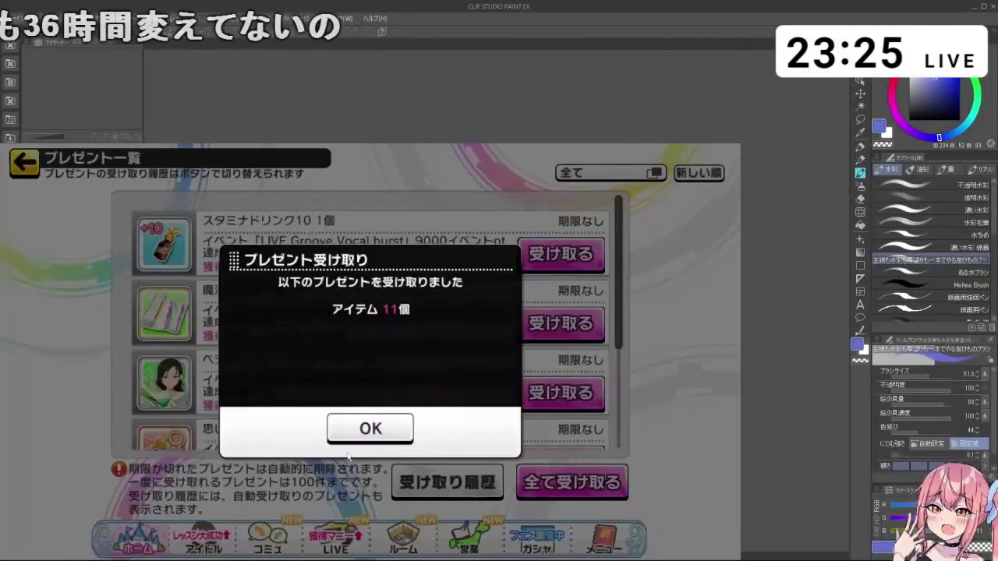
click(371, 430)
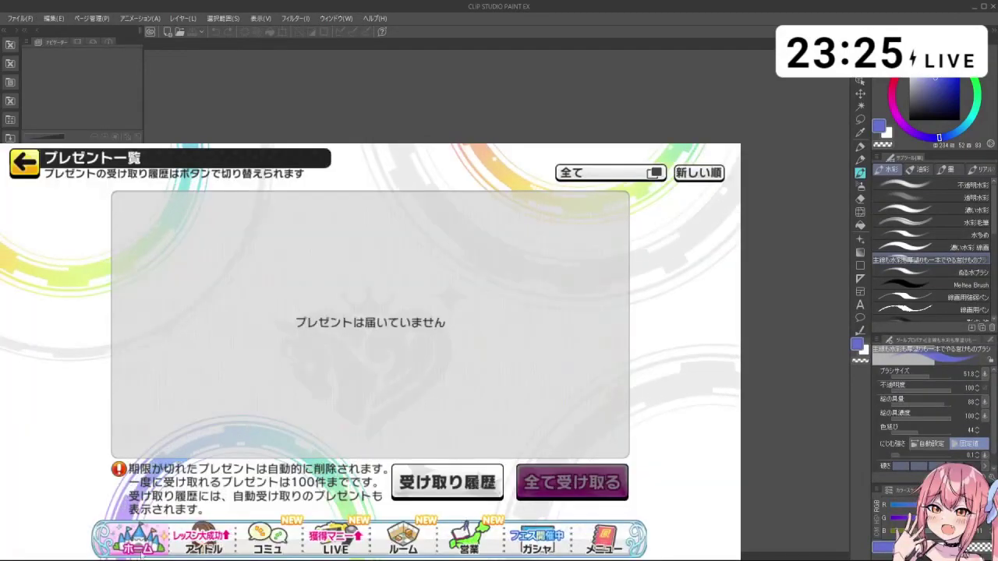
- Return to the game's home screen and quit the game
click(433, 489)
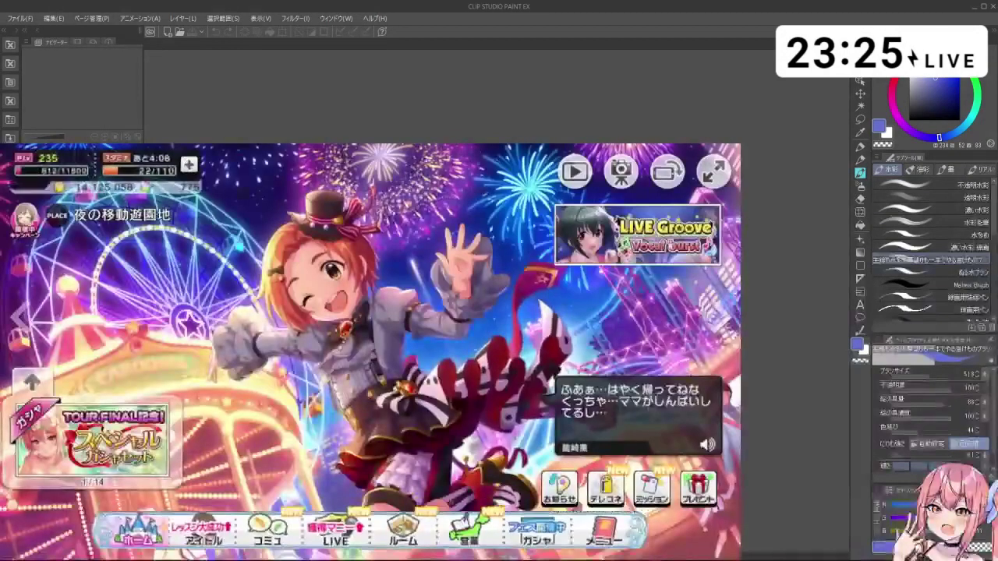
key(Escape)
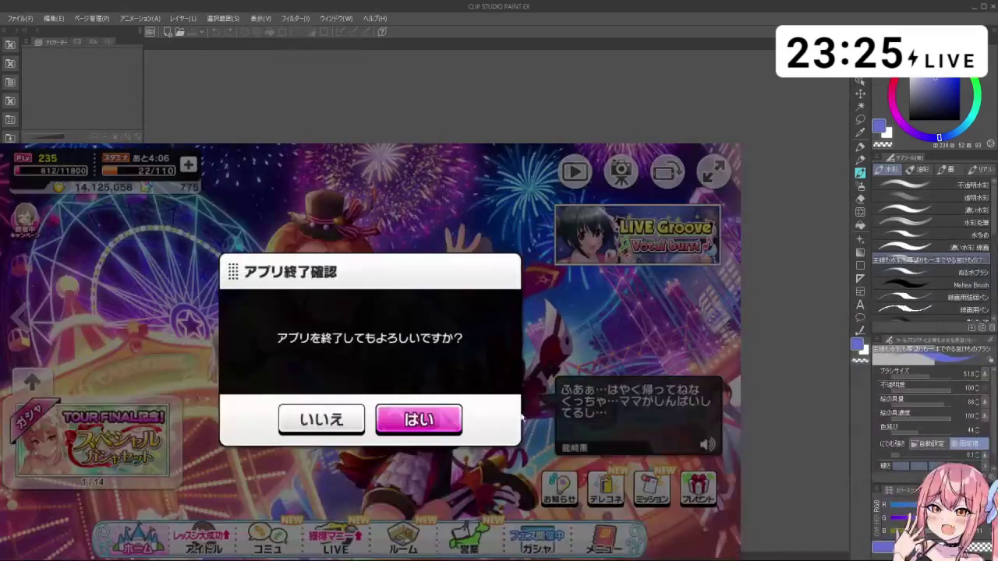
click(434, 427)
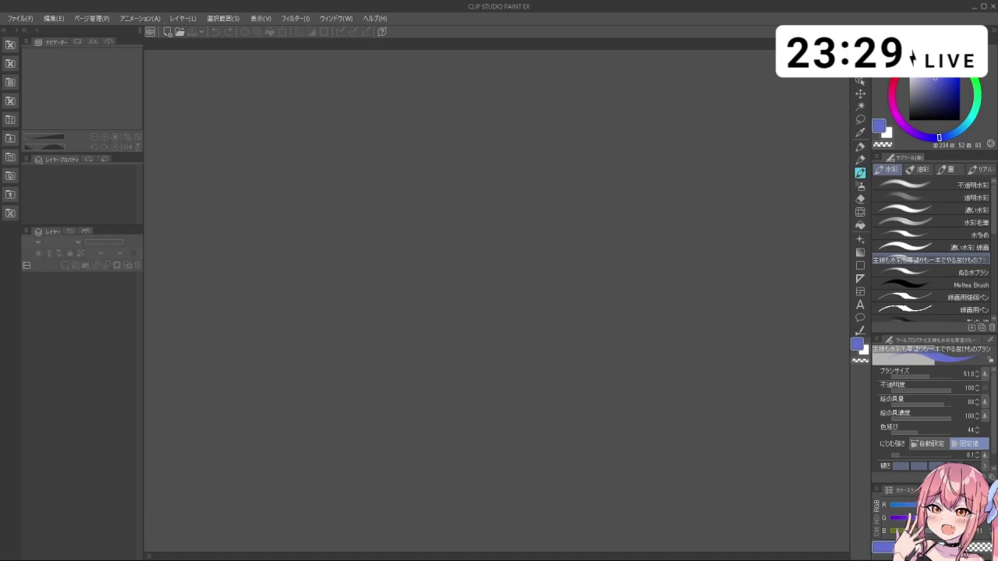
- Create a new B5 colour illustration canvas of 2150 × 3035 px at 300 dpi
click(20, 18)
click(38, 36)
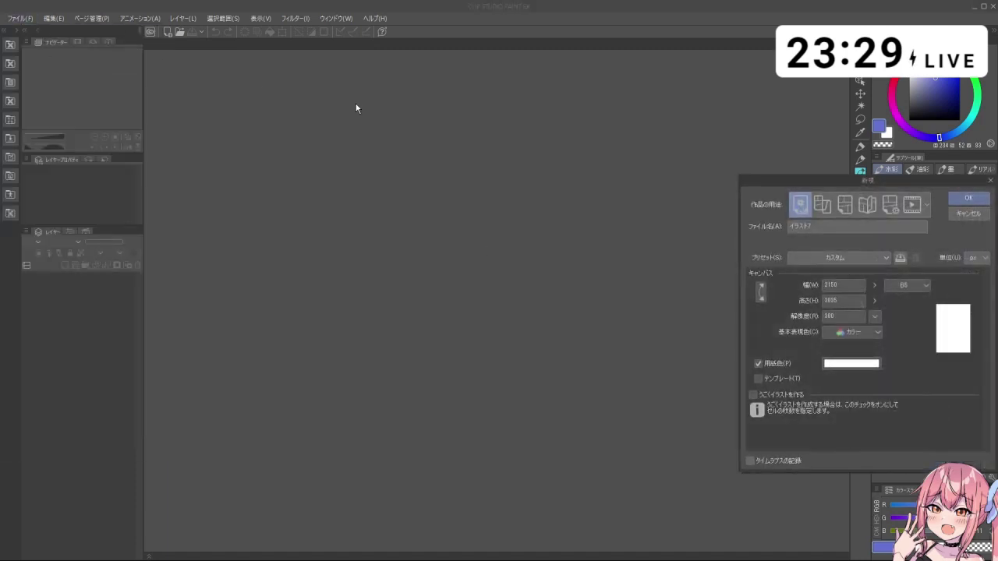
click(969, 200)
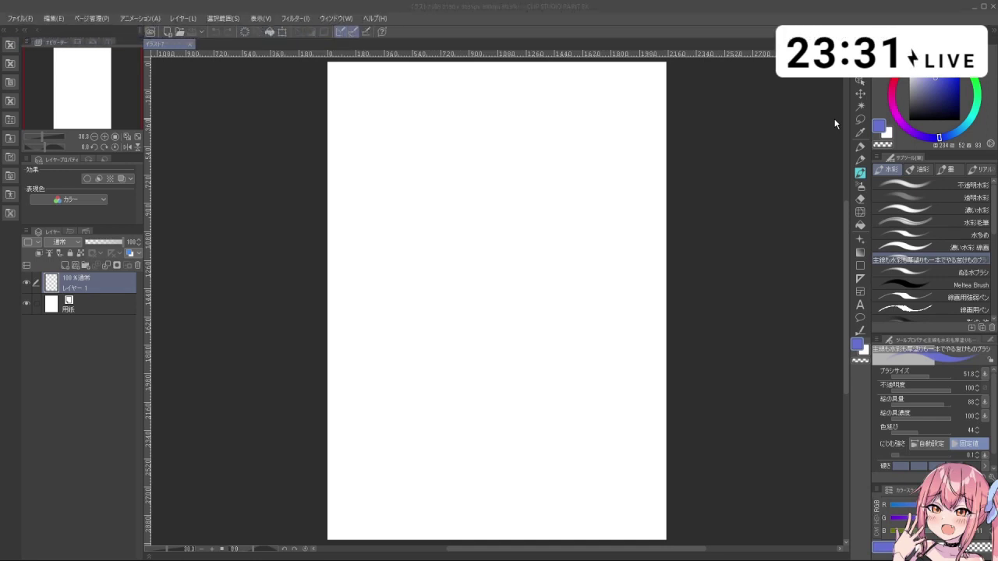
mouse_move(465, 231)
mouse_down()
mouse_move(481, 127)
mouse_move(497, 255)
mouse_move(423, 195)
mouse_move(575, 201)
mouse_move(446, 286)
mouse_move(496, 133)
mouse_move(585, 234)
mouse_up()
key(ctrl+z)
key(ctrl+z)
mouse_move(479, 258)
mouse_down()
mouse_move(514, 123)
mouse_move(563, 239)
mouse_move(468, 273)
mouse_up()
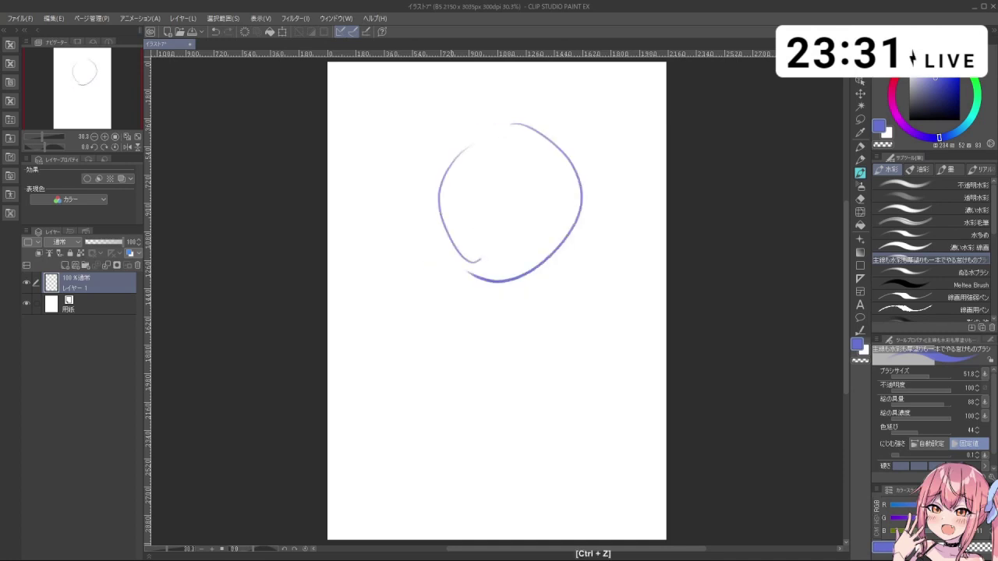
key(ctrl+z)
- Sketch the rounded top and both sides of the character's head in the canvas's upper half
mouse_move(476, 131)
mouse_down()
mouse_move(439, 251)
mouse_move(425, 188)
mouse_move(443, 269)
mouse_up()
key(ctrl+z)
key(ctrl+z)
drag(455, 131, 533, 131)
mouse_move(474, 127)
mouse_down()
mouse_move(564, 181)
mouse_move(554, 189)
mouse_up()
key(ctrl+z)
mouse_move(455, 141)
mouse_down()
mouse_move(493, 112)
mouse_move(567, 154)
mouse_up()
mouse_move(530, 126)
mouse_down()
mouse_move(588, 160)
mouse_move(582, 233)
mouse_up()
key(ctrl+z)
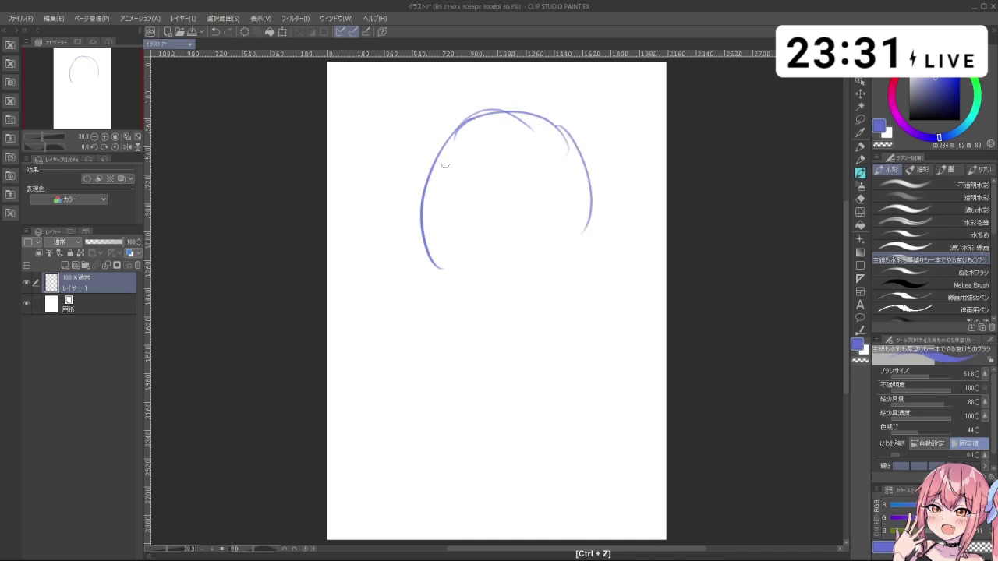
key(ctrl+z)
- Sketch the cheek lines and the jaw converging to a pointed chin under the head outline
mouse_move(440, 157)
mouse_down()
mouse_move(441, 258)
mouse_move(457, 278)
mouse_move(443, 246)
mouse_move(447, 276)
mouse_move(442, 208)
mouse_move(448, 263)
mouse_move(470, 285)
mouse_move(499, 295)
mouse_move(569, 272)
mouse_up()
key(ctrl+z)
key(ctrl+z)
key(ctrl+z)
key(ctrl+z)
key(ctrl+z)
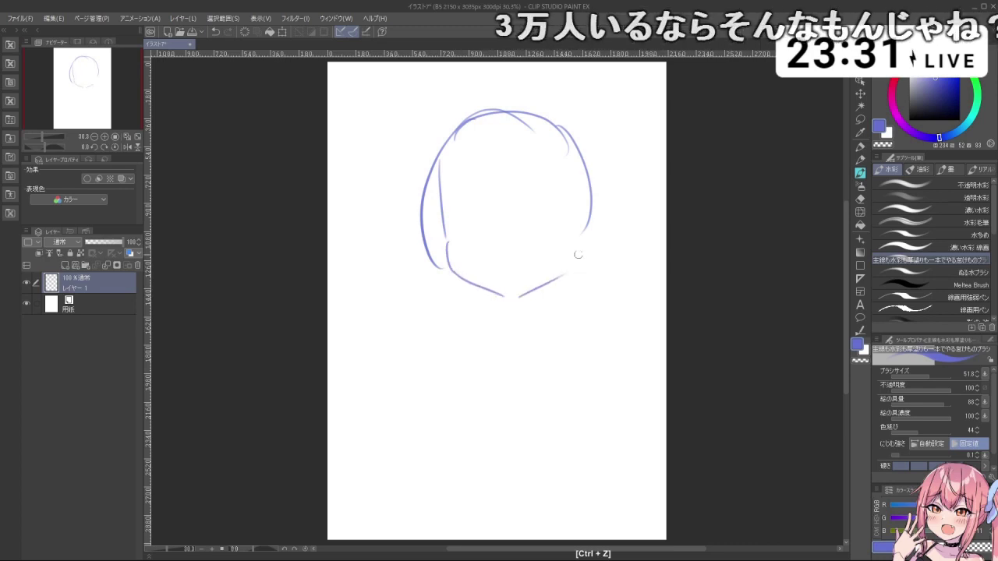
drag(577, 234, 567, 267)
mouse_move(432, 169)
mouse_down()
mouse_move(452, 255)
mouse_move(449, 244)
mouse_move(457, 267)
mouse_move(487, 288)
mouse_up()
key(ctrl+z)
mouse_move(452, 267)
mouse_down()
mouse_move(514, 296)
mouse_move(559, 277)
mouse_up()
drag(512, 300, 539, 288)
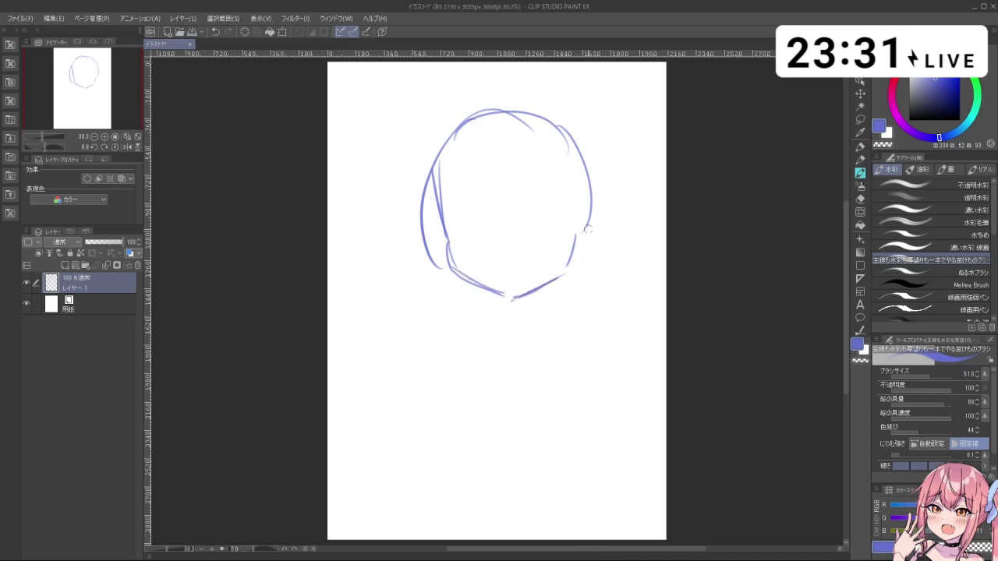
- Sketch small rounded ears on both sides of the face at cheek height
key(ctrl+z)
mouse_move(581, 225)
mouse_down()
mouse_move(565, 255)
mouse_move(575, 254)
mouse_up()
mouse_move(448, 229)
mouse_down()
mouse_move(450, 259)
mouse_move(438, 240)
mouse_move(456, 261)
mouse_up()
key(ctrl+z)
key(ctrl+z)
drag(587, 230, 580, 247)
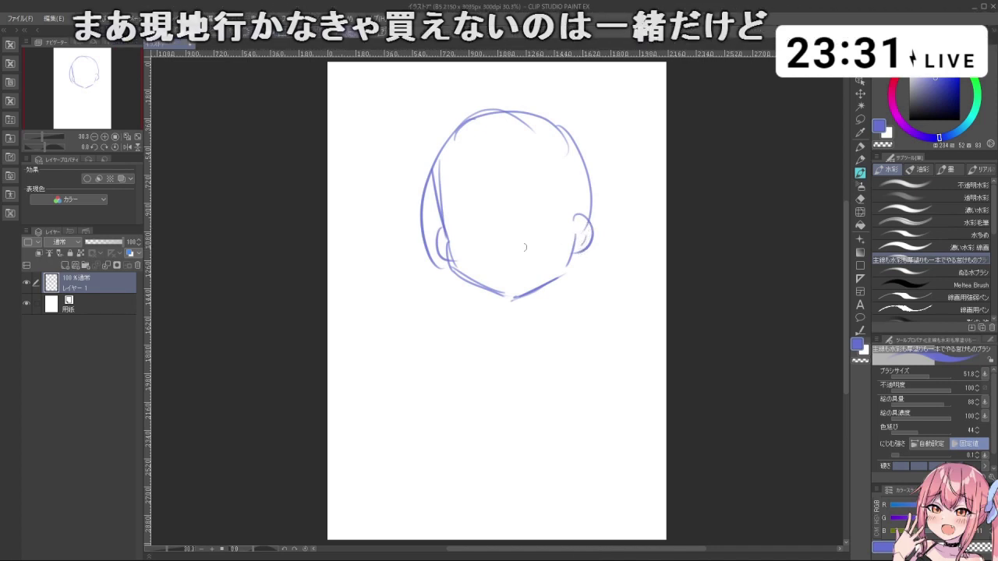
- Mark the nose with a dot and sketch an open oval mouth above the chin
key(ctrl+z)
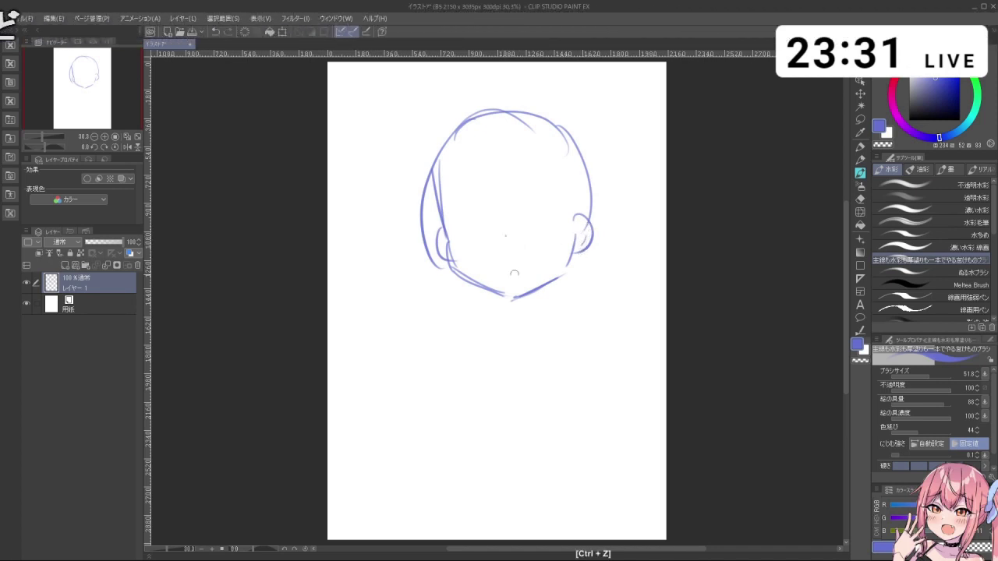
mouse_move(500, 256)
mouse_down()
mouse_move(534, 260)
mouse_move(525, 272)
mouse_up()
key(ctrl+z)
mouse_move(493, 258)
mouse_down()
mouse_move(520, 279)
mouse_move(504, 271)
mouse_move(526, 262)
mouse_move(512, 262)
mouse_move(525, 270)
mouse_move(530, 249)
mouse_move(516, 276)
mouse_move(495, 253)
mouse_move(518, 273)
mouse_up()
key(ctrl+z)
key(ctrl+z)
key(ctrl+z)
key(ctrl+z)
key(ctrl+z)
key(ctrl+z)
key(ctrl+z)
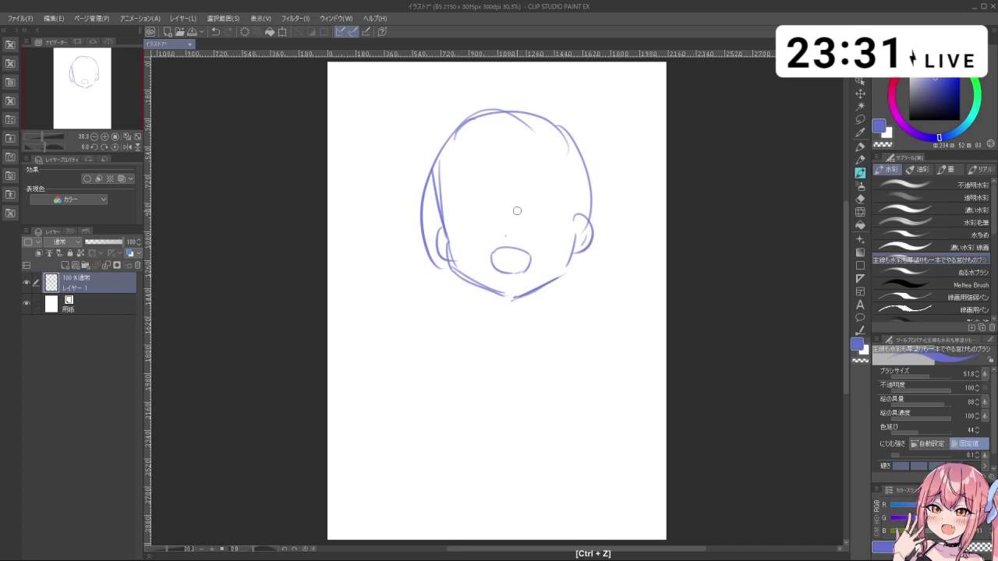
- Sketch two short neck lines just below the chin
mouse_move(537, 187)
mouse_down()
mouse_move(513, 169)
mouse_move(488, 200)
mouse_move(526, 225)
mouse_up()
drag(488, 265, 487, 283)
key(ctrl+z)
mouse_move(481, 267)
mouse_down()
mouse_move(484, 282)
mouse_move(520, 281)
mouse_move(516, 265)
mouse_up()
key(ctrl+z)
drag(498, 153, 499, 177)
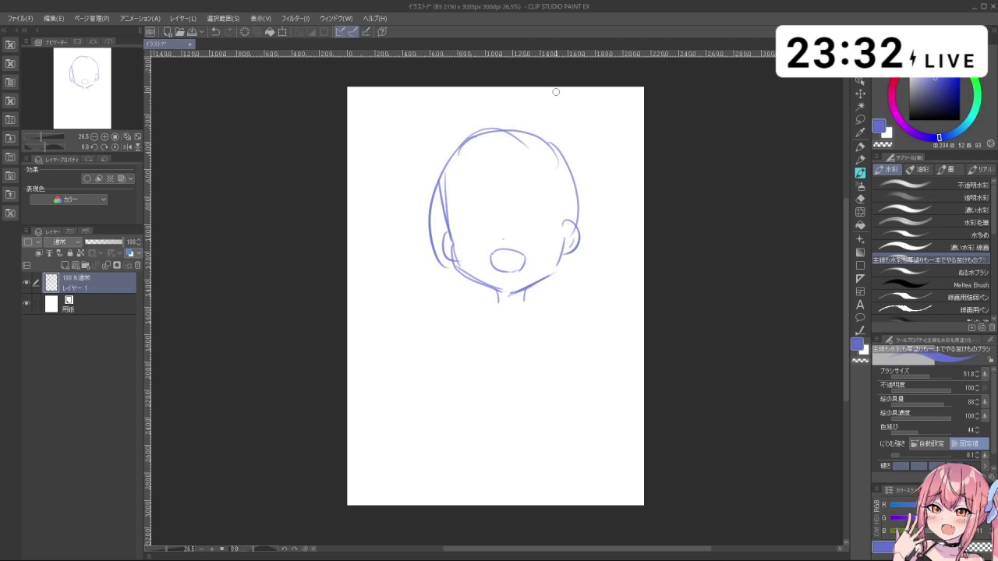
key(ctrl+z)
- Sketch shoulder lines from the neck and an arm raised beside the left of the head
drag(453, 287, 553, 318)
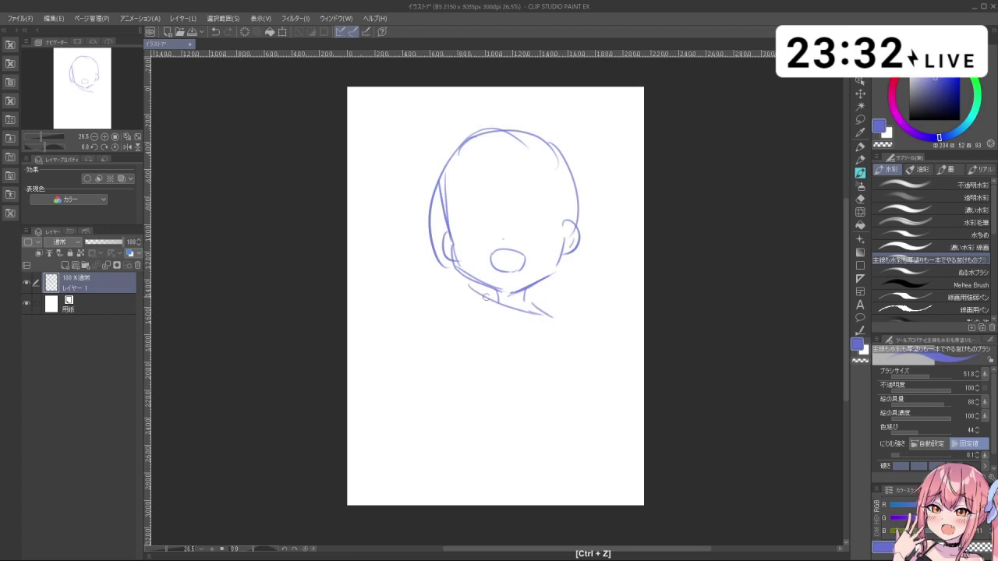
drag(488, 296, 475, 286)
key(ctrl+z)
key(ctrl+z)
key(ctrl+z)
mouse_move(496, 301)
mouse_down()
mouse_move(475, 303)
mouse_move(545, 315)
mouse_up()
key(ctrl+z)
mouse_move(494, 301)
mouse_down()
mouse_move(467, 294)
mouse_move(401, 210)
mouse_up()
key(ctrl+z)
key(ctrl+z)
mouse_move(429, 272)
mouse_down()
mouse_move(397, 210)
mouse_move(380, 241)
mouse_move(407, 295)
mouse_move(431, 307)
mouse_move(485, 300)
mouse_move(561, 327)
mouse_move(548, 321)
mouse_up()
key(ctrl+z)
key(ctrl+z)
- Rotate the canvas slightly clockwise and erase the raised arm, the shoulder lines and the ear next to the arm using transparent colour
key(shift+space)
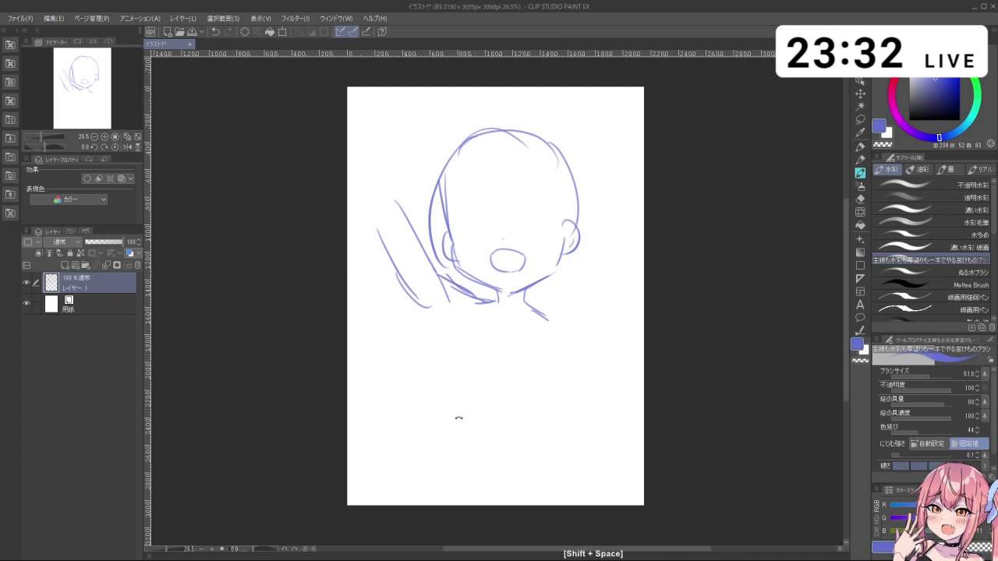
mouse_move(481, 423)
mouse_down()
mouse_move(608, 374)
mouse_move(478, 429)
mouse_up()
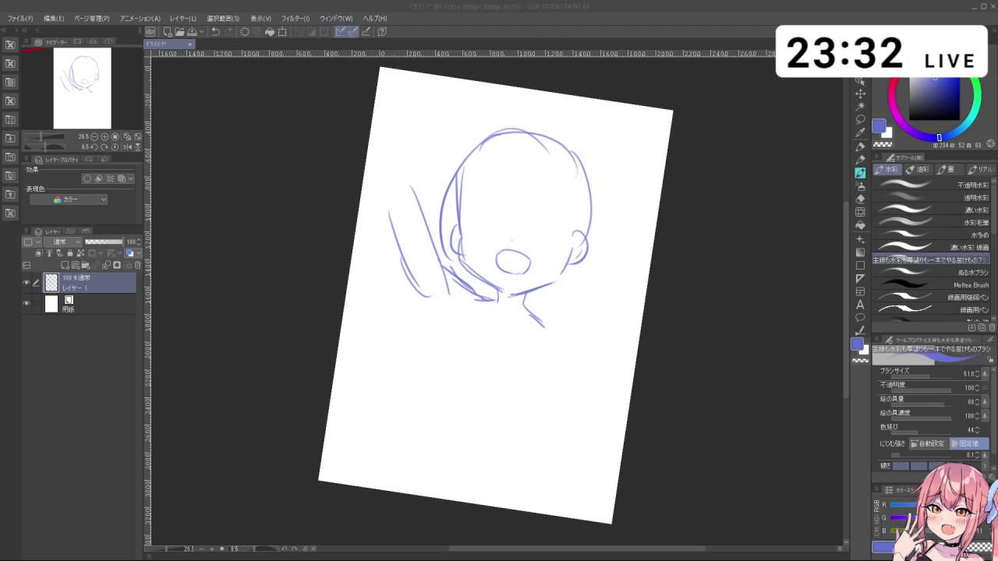
key(ctrl+z)
key(c)
drag(469, 293, 475, 293)
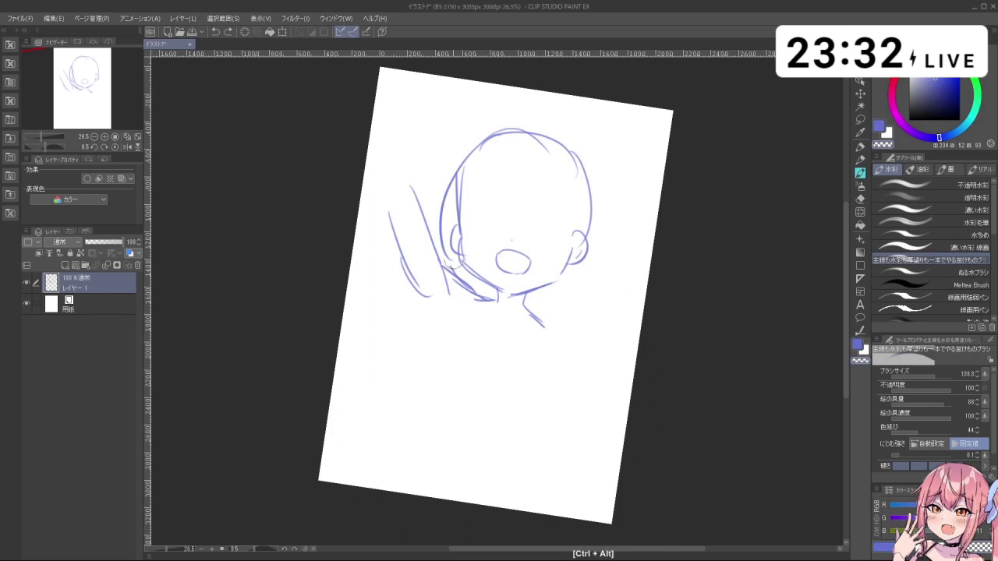
drag(405, 184, 446, 276)
mouse_move(390, 213)
mouse_down()
mouse_move(443, 300)
mouse_move(534, 314)
mouse_move(401, 273)
mouse_move(526, 304)
mouse_up()
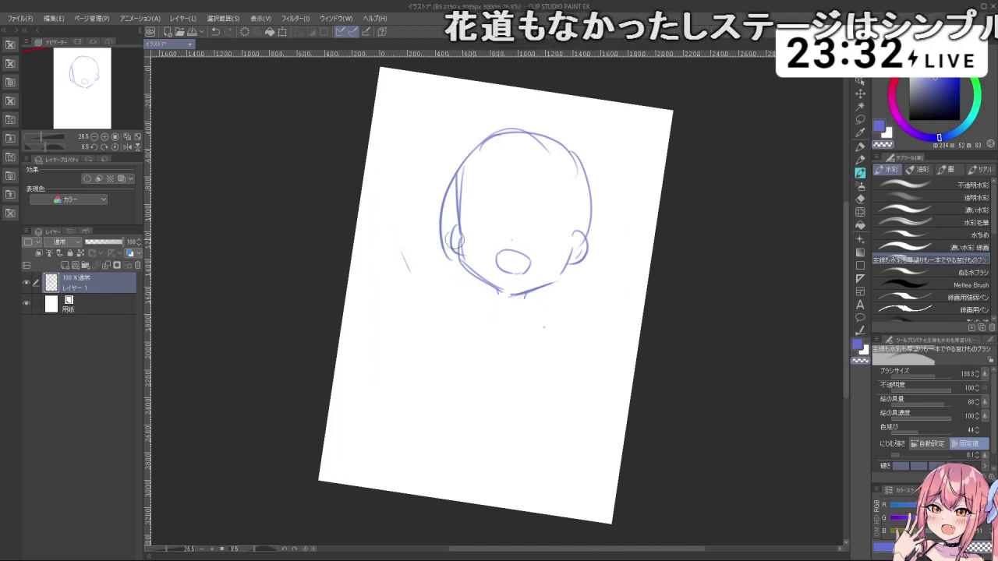
drag(455, 236, 454, 248)
- Redraw the neck with short strokes and sketch a shoulder line below the right side of the jaw
key(c)
mouse_move(517, 290)
mouse_down()
mouse_move(501, 292)
mouse_move(540, 308)
mouse_move(586, 285)
mouse_up()
key(c)
key(ctrl+z)
key(ctrl+z)
key(ctrl+z)
key(ctrl+z)
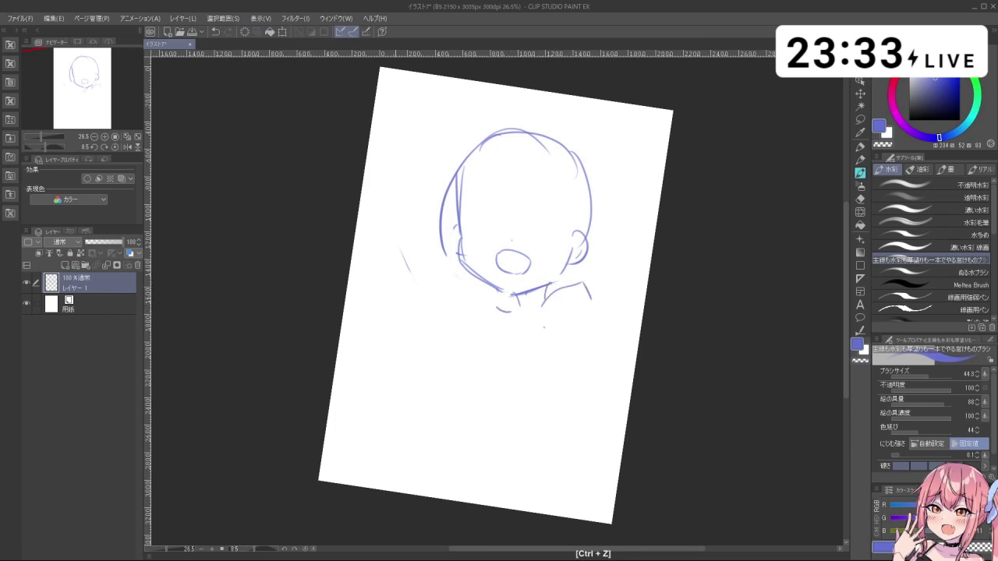
- Sketch the spread fingers of a raised open hand to the left of the face
drag(400, 209, 413, 265)
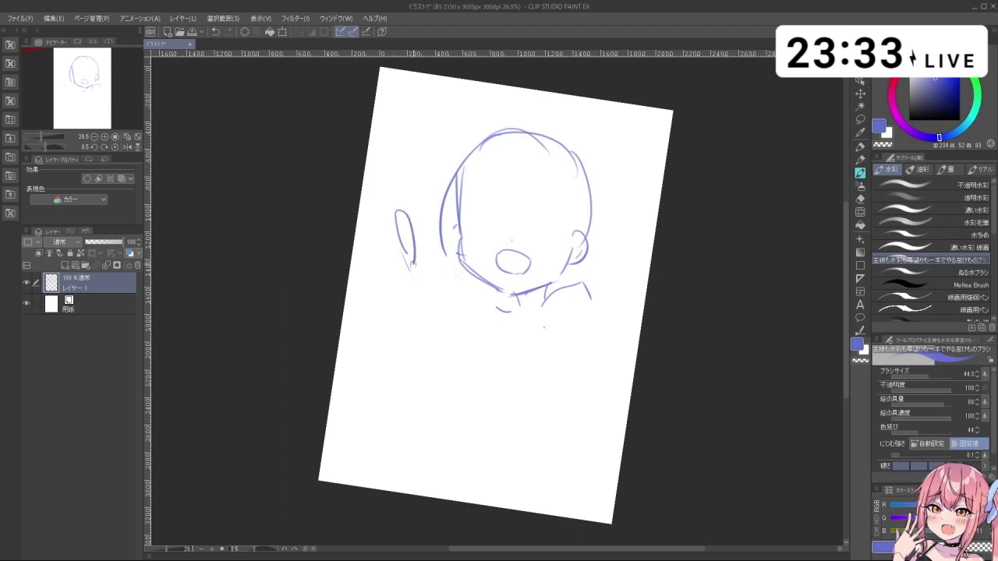
key(ctrl+z)
mouse_move(399, 208)
mouse_down()
mouse_move(409, 264)
mouse_move(395, 249)
mouse_move(387, 205)
mouse_move(411, 265)
mouse_up()
key(ctrl+z)
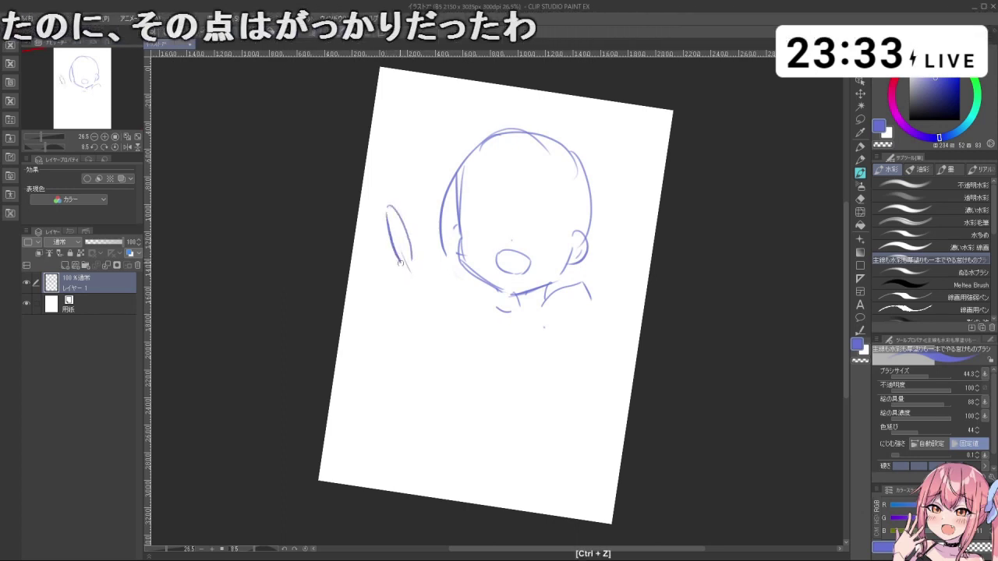
drag(356, 224, 374, 267)
key(ctrl+z)
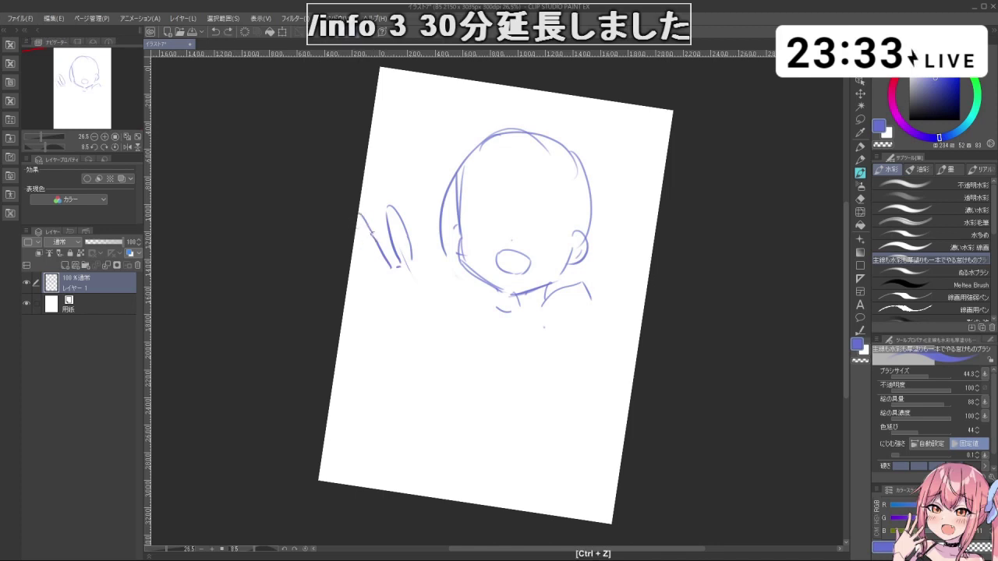
mouse_move(358, 215)
mouse_down()
mouse_move(380, 280)
mouse_move(351, 265)
mouse_move(365, 293)
mouse_move(346, 293)
mouse_move(370, 299)
mouse_up()
key(ctrl+z)
key(ctrl+z)
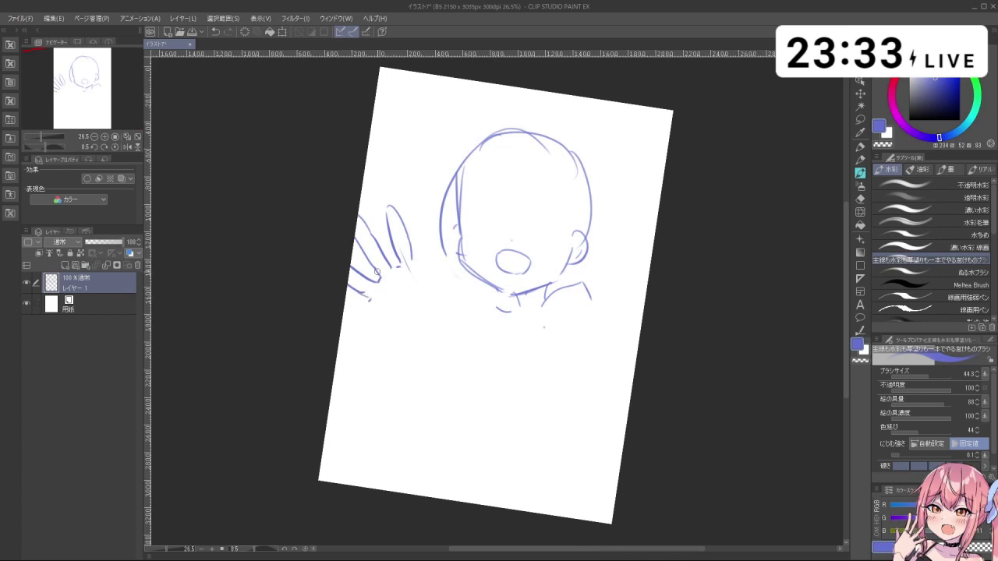
key(ctrl+z)
- Sketch the thumb, palm and base of the raised hand below its fingers
drag(413, 269, 421, 282)
key(ctrl+z)
key(ctrl+z)
mouse_move(420, 281)
mouse_down()
mouse_move(432, 288)
mouse_move(406, 318)
mouse_move(428, 255)
mouse_move(440, 285)
mouse_up()
key(ctrl+z)
key(ctrl+z)
key(ctrl+z)
key(ctrl+z)
mouse_move(436, 251)
mouse_down()
mouse_move(437, 274)
mouse_move(423, 268)
mouse_move(421, 279)
mouse_up()
key(ctrl+z)
mouse_move(422, 278)
mouse_down()
mouse_move(431, 246)
mouse_move(435, 318)
mouse_move(386, 324)
mouse_move(404, 341)
mouse_up()
key(ctrl+z)
drag(386, 330, 408, 335)
key(shift+space)
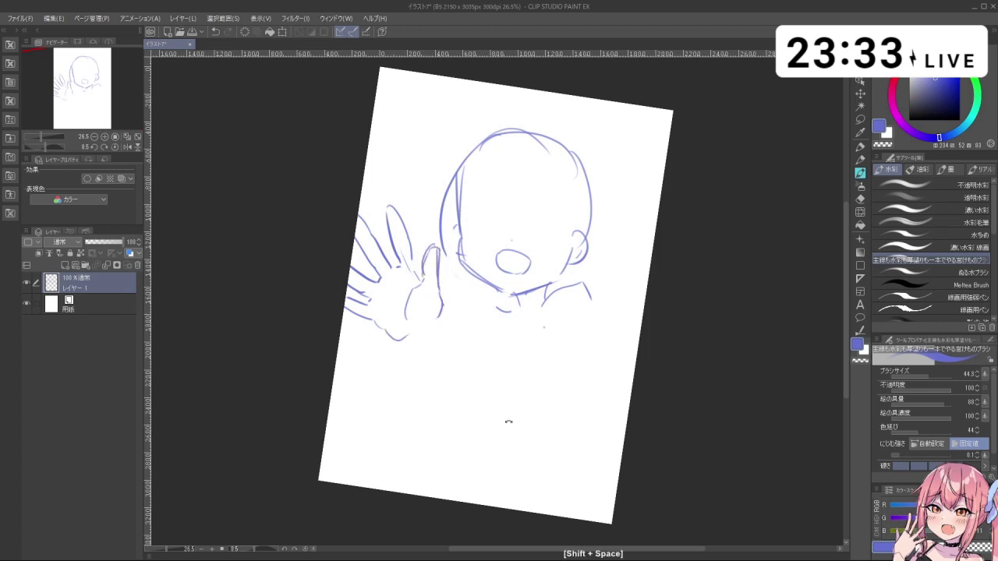
- Rotate the canvas counter-clockwise and sketch the collar and chest lines below the chin, extending the shoulder on the ear's side
drag(507, 421, 546, 372)
key(ctrl+z)
mouse_move(511, 296)
mouse_down()
mouse_move(487, 314)
mouse_move(497, 349)
mouse_up()
key(ctrl+z)
key(ctrl+z)
drag(509, 310, 505, 318)
mouse_move(551, 284)
mouse_down()
mouse_move(504, 327)
mouse_move(495, 364)
mouse_up()
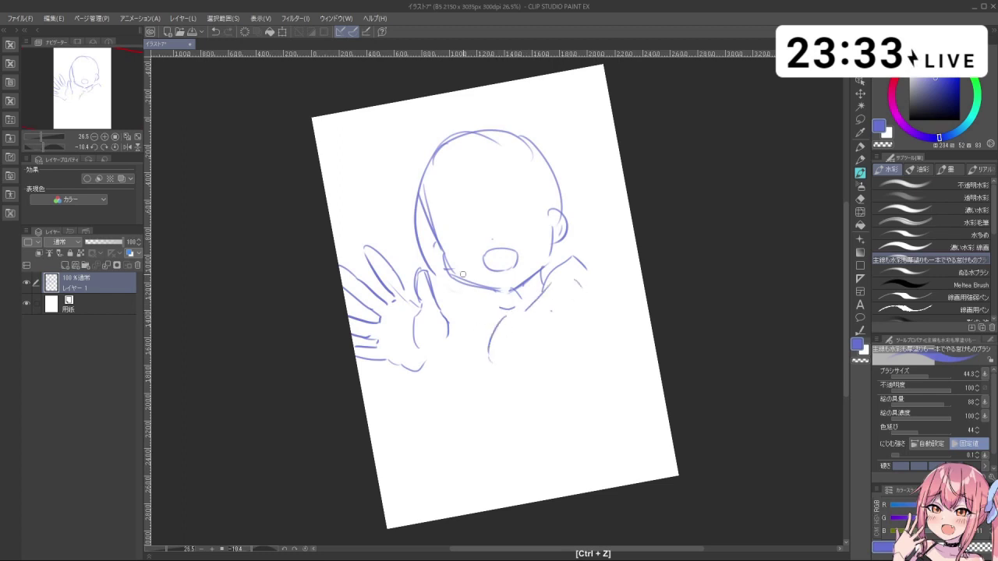
- Lasso the raised open hand, scale it down slightly in place and clear the selection
key(m)
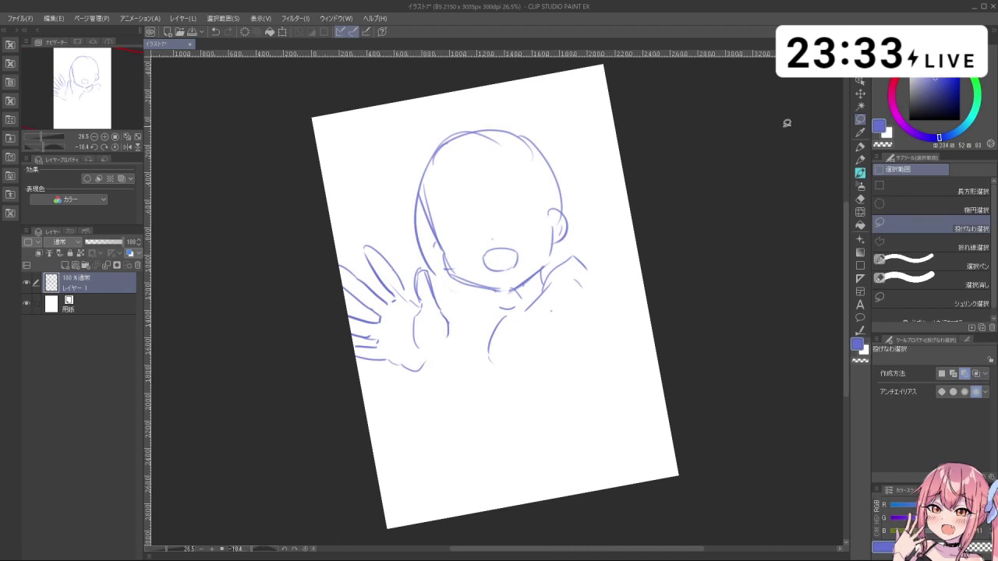
mouse_move(426, 388)
mouse_down()
mouse_move(323, 356)
mouse_move(318, 248)
mouse_move(372, 233)
mouse_move(425, 266)
mouse_move(468, 329)
mouse_up()
click(414, 419)
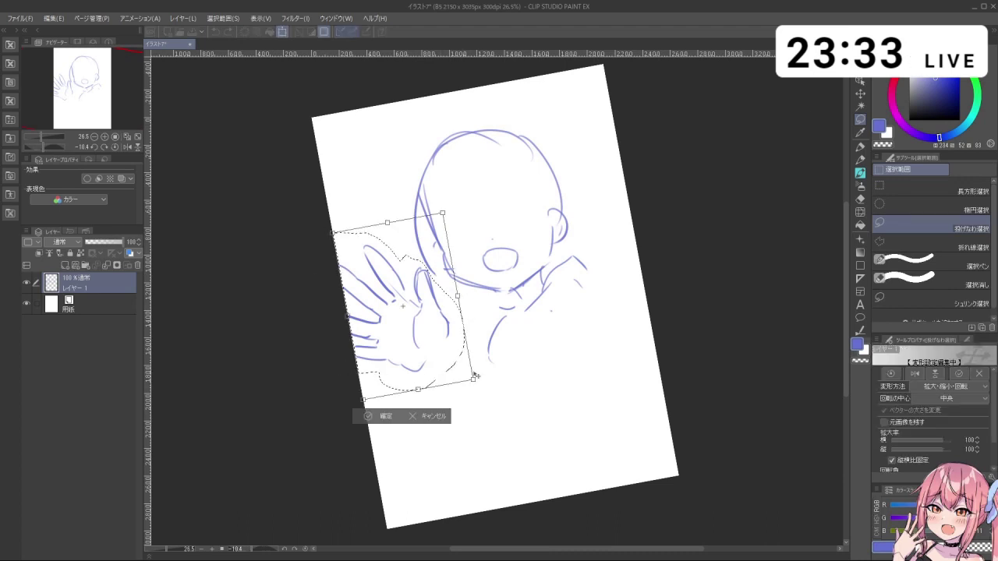
mouse_move(475, 377)
mouse_down()
mouse_move(434, 367)
mouse_move(447, 353)
mouse_up()
click(386, 400)
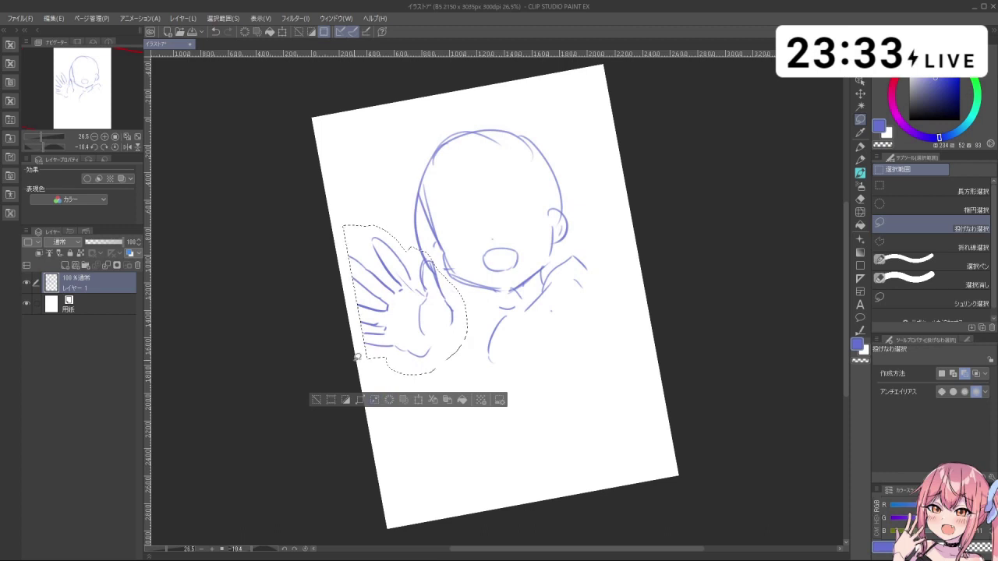
click(344, 399)
- Complete the cut-off fingertips and outer fingers of the raised hand with brush strokes
click(860, 172)
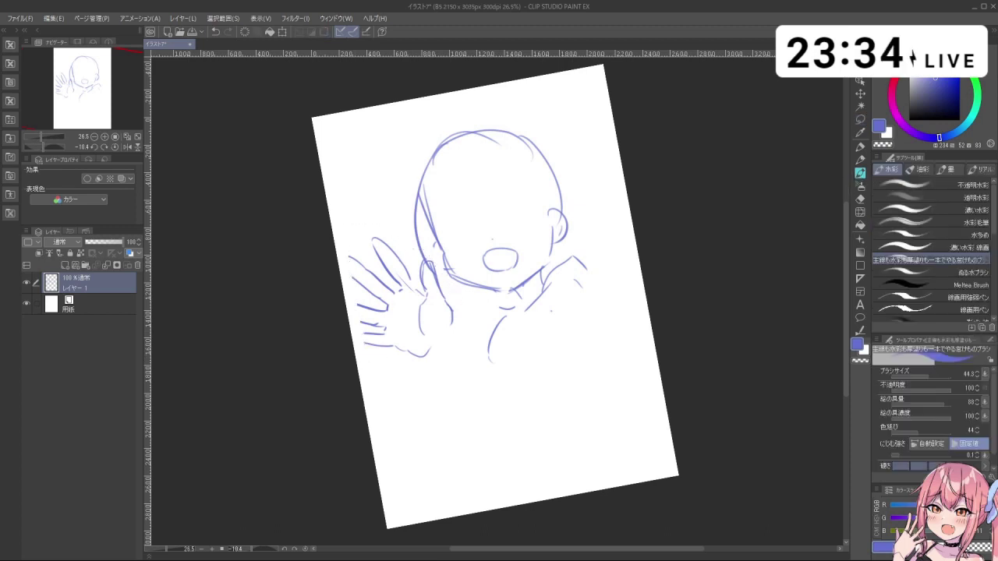
key(ctrl+z)
drag(341, 259, 354, 259)
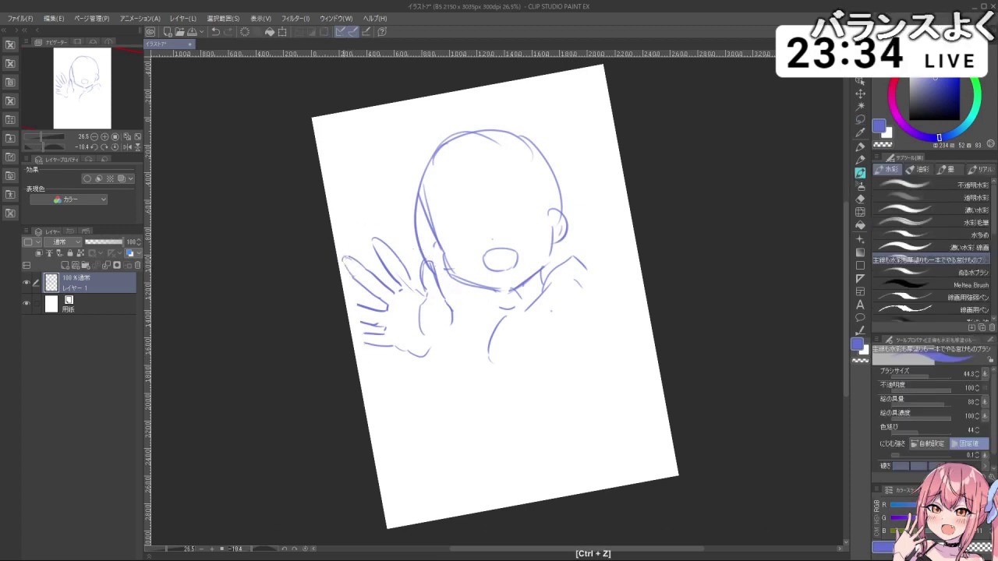
mouse_move(345, 296)
mouse_down()
mouse_move(366, 323)
mouse_move(352, 326)
mouse_move(368, 332)
mouse_move(357, 336)
mouse_move(367, 341)
mouse_move(360, 325)
mouse_move(410, 357)
mouse_up()
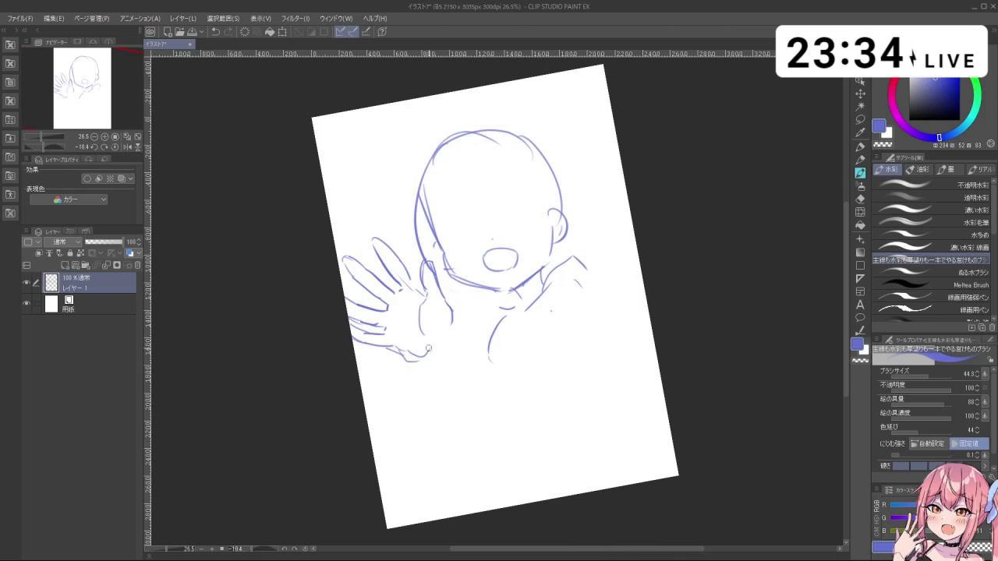
key(ctrl+z)
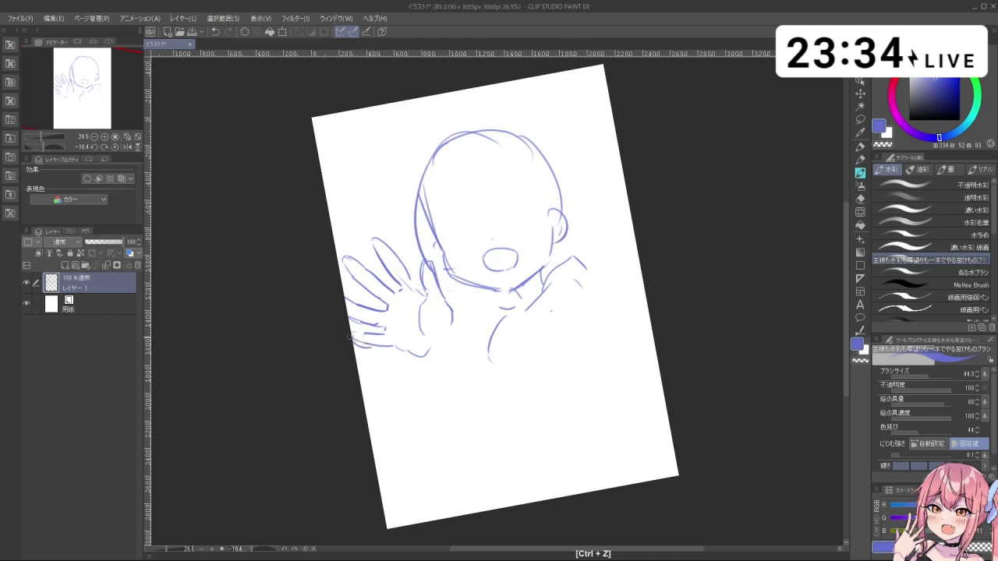
- Lasso the raised hand again, scale it down and tilt it slightly, and clear the selection
key(m)
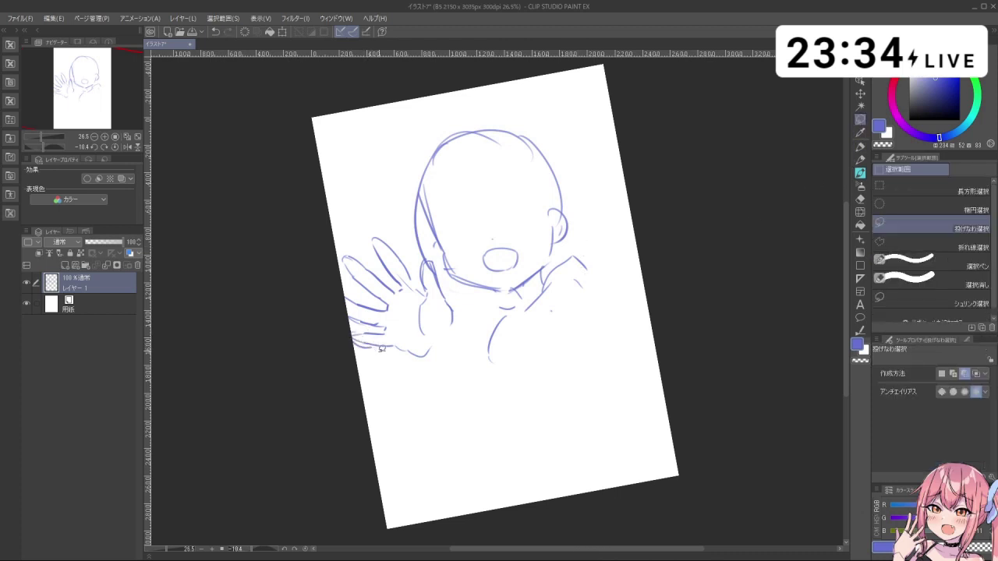
key(ctrl+z)
mouse_move(395, 373)
mouse_down()
mouse_move(325, 314)
mouse_move(379, 223)
mouse_move(412, 268)
mouse_move(428, 255)
mouse_move(458, 303)
mouse_move(461, 351)
mouse_move(505, 328)
mouse_up()
click(413, 404)
drag(457, 337, 460, 350)
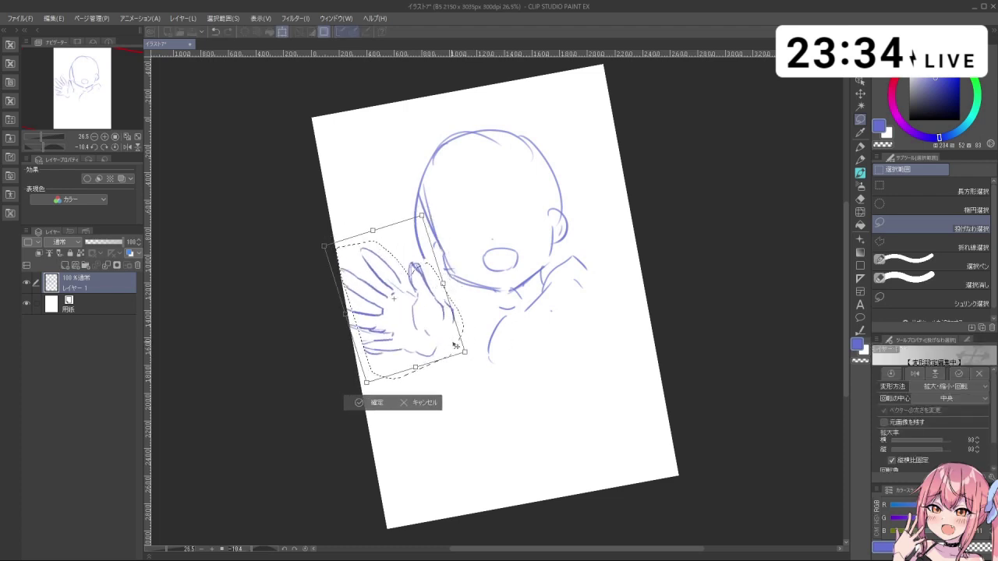
click(378, 405)
click(300, 400)
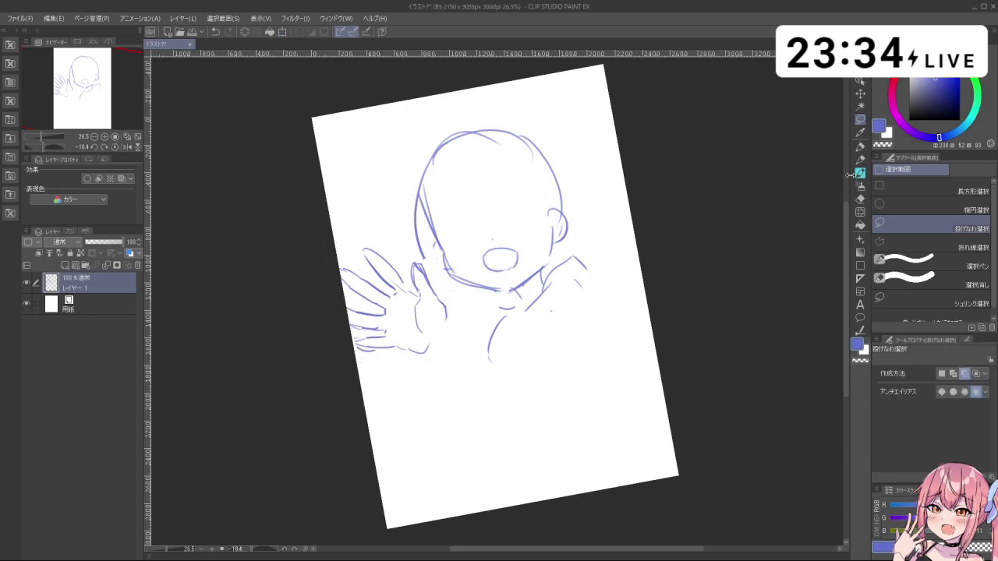
- Sketch the outer and inner lines of the upper arm sloping down from the shoulder below the ear
click(860, 172)
key(ctrl+z)
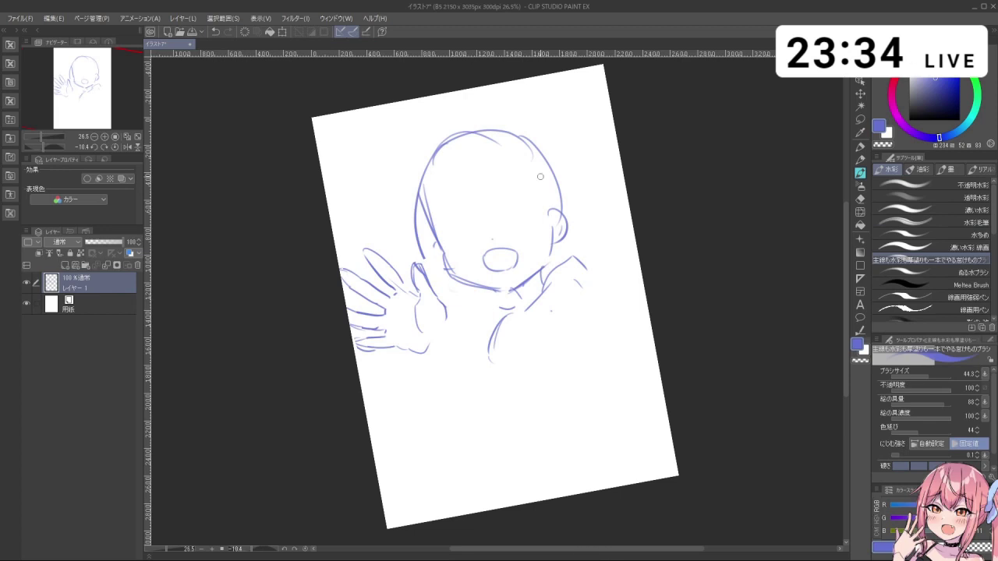
mouse_move(578, 283)
mouse_down()
mouse_move(587, 313)
mouse_move(623, 285)
mouse_up()
key(ctrl+z)
key(ctrl+z)
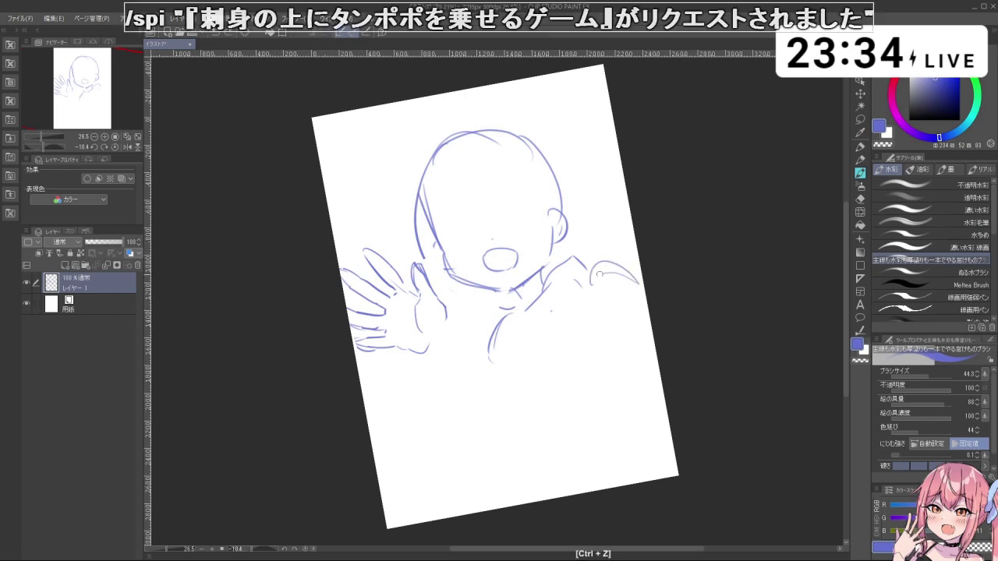
mouse_move(575, 281)
mouse_down()
mouse_move(573, 326)
mouse_move(618, 308)
mouse_move(592, 342)
mouse_up()
key(ctrl+z)
key(ctrl+z)
key(ctrl+z)
drag(570, 320, 600, 355)
drag(585, 287, 637, 354)
key(ctrl+z)
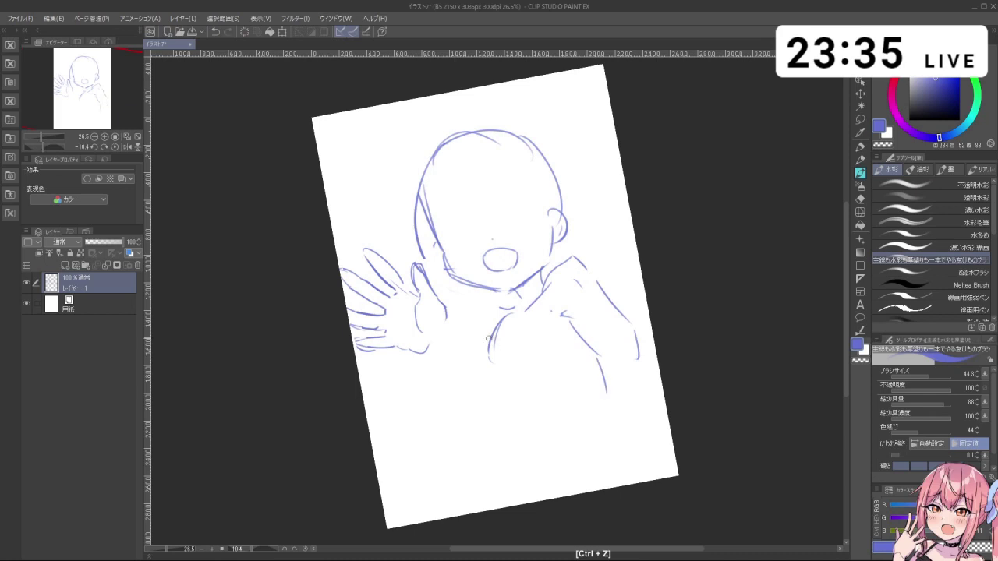
- Sketch the forearm from the raised hand down to the elbow and the upper arm line rising toward the chest
drag(452, 324, 462, 385)
drag(499, 323, 485, 396)
key(ctrl+z)
key(ctrl+z)
drag(491, 357, 479, 412)
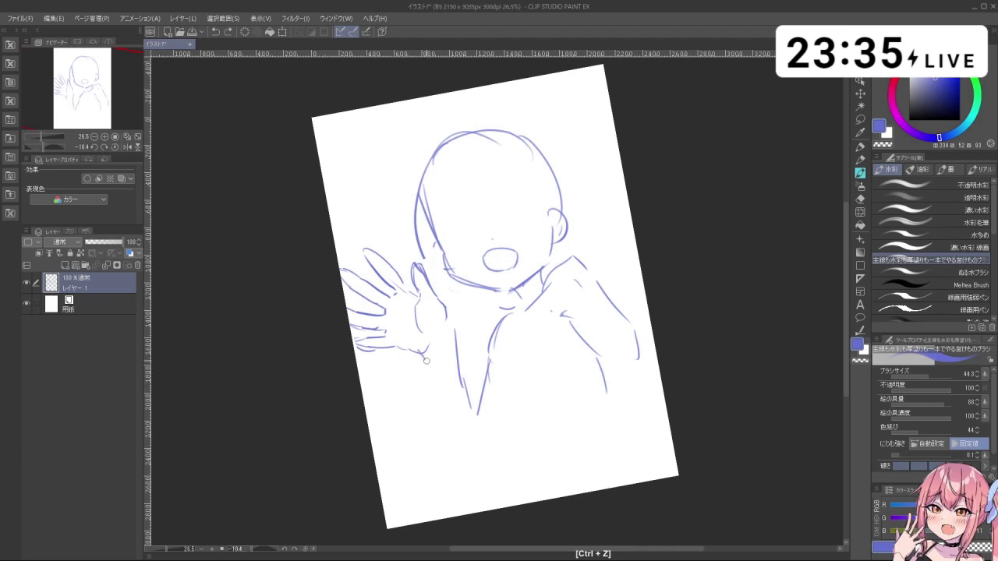
mouse_move(426, 360)
mouse_down()
mouse_move(432, 415)
mouse_move(483, 442)
mouse_up()
key(ctrl+z)
drag(488, 356, 470, 419)
- Redraw the side line of the torso next to the raised arm
mouse_move(492, 327)
mouse_down()
mouse_move(502, 411)
mouse_move(491, 382)
mouse_up()
key(ctrl+z)
key(ctrl+z)
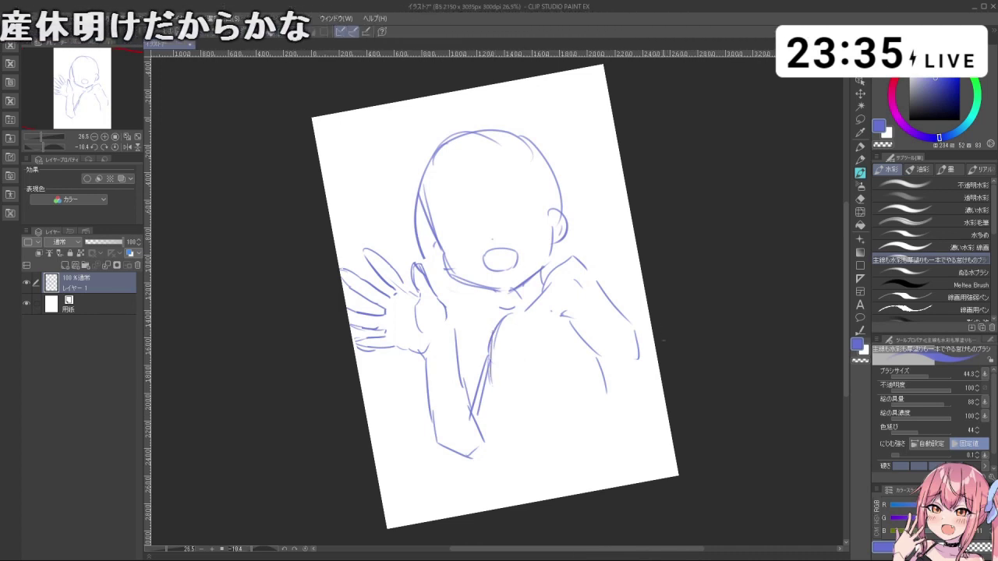
key(ctrl+z)
drag(492, 337, 488, 384)
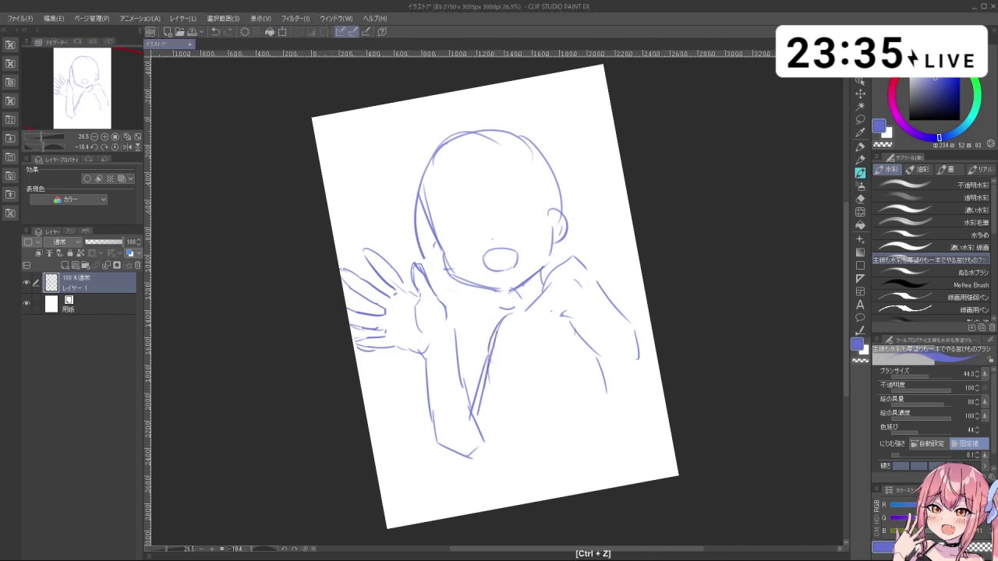
- Sketch the opposite side of the torso and a light line across its lower edge
drag(577, 334, 570, 389)
key(ctrl+z)
mouse_move(590, 344)
mouse_down()
mouse_move(581, 401)
mouse_move(591, 426)
mouse_up()
key(ctrl+z)
key(ctrl+z)
key(ctrl+z)
mouse_move(498, 421)
mouse_down()
mouse_move(563, 400)
mouse_move(573, 415)
mouse_move(504, 429)
mouse_up()
- Lasso the raised hand, rotate it clockwise so its fingers point up beside the jaw, and clear the selection
key(shift+space)
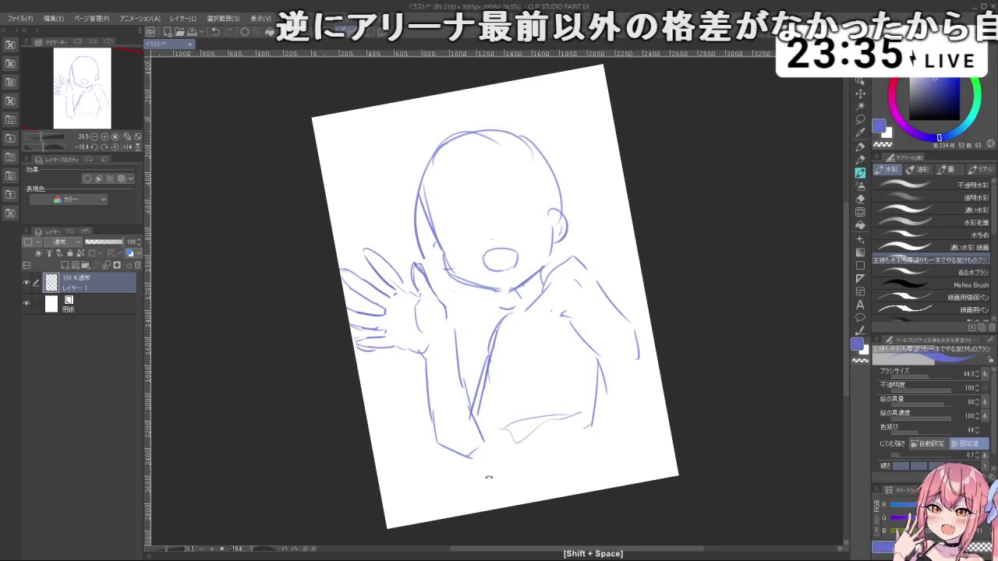
drag(488, 477, 509, 434)
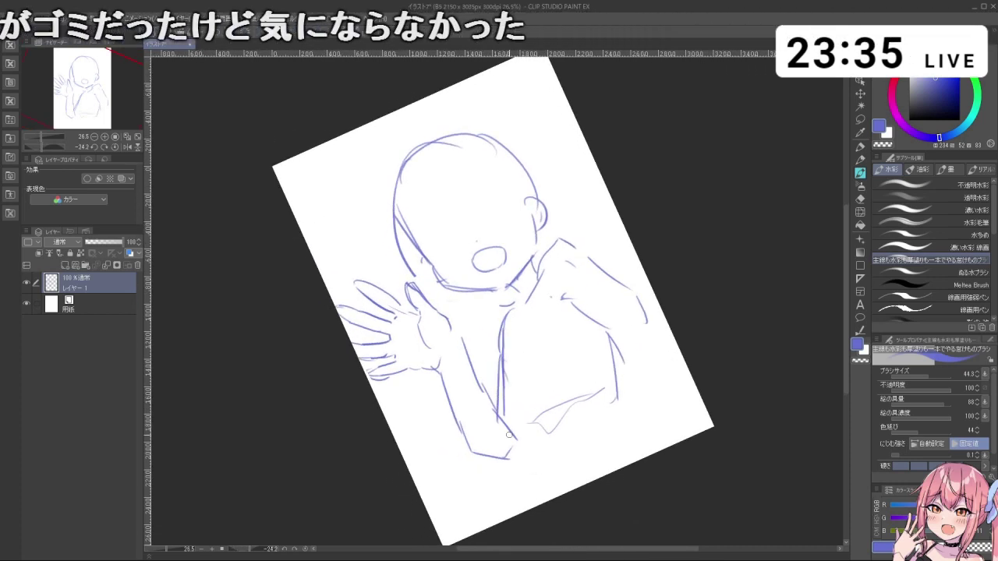
key(m)
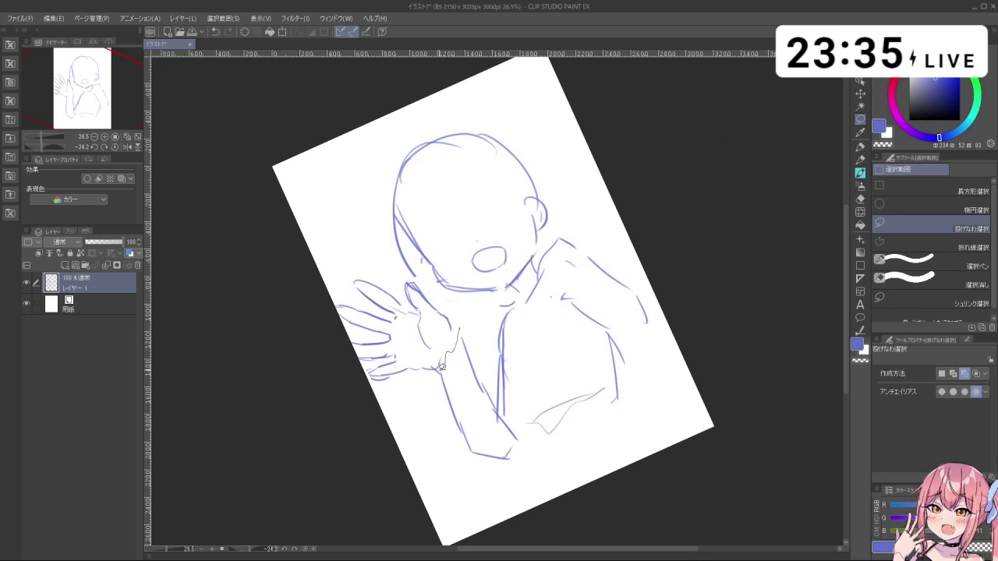
mouse_move(442, 366)
mouse_down()
mouse_move(382, 381)
mouse_move(344, 357)
mouse_move(322, 281)
mouse_move(366, 262)
mouse_move(413, 273)
mouse_move(459, 315)
mouse_move(427, 412)
mouse_move(431, 336)
mouse_move(462, 352)
mouse_up()
click(407, 421)
mouse_move(486, 300)
mouse_down()
mouse_move(466, 308)
mouse_move(492, 314)
mouse_up()
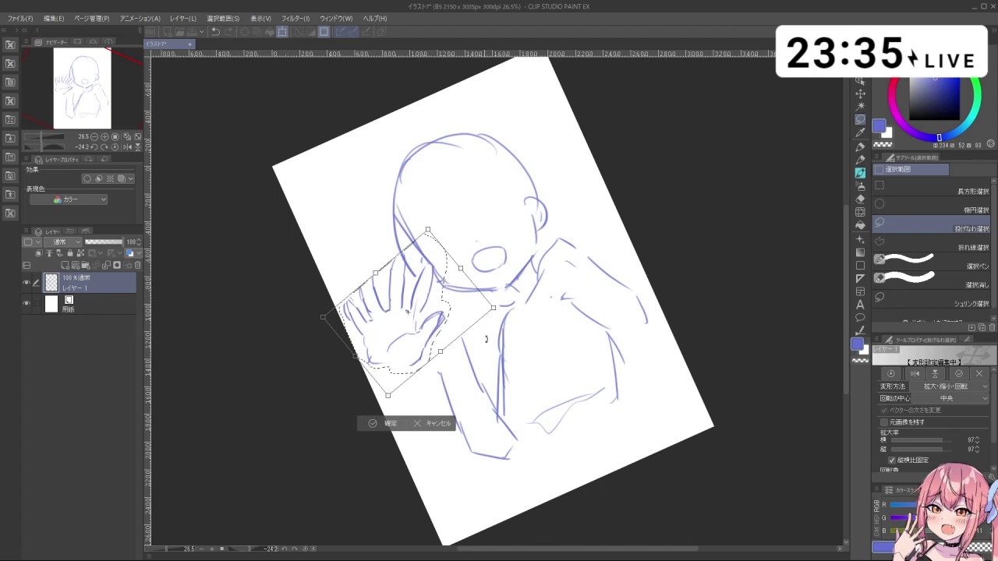
mouse_move(511, 330)
mouse_down()
mouse_move(508, 341)
mouse_move(478, 323)
mouse_move(486, 326)
mouse_up()
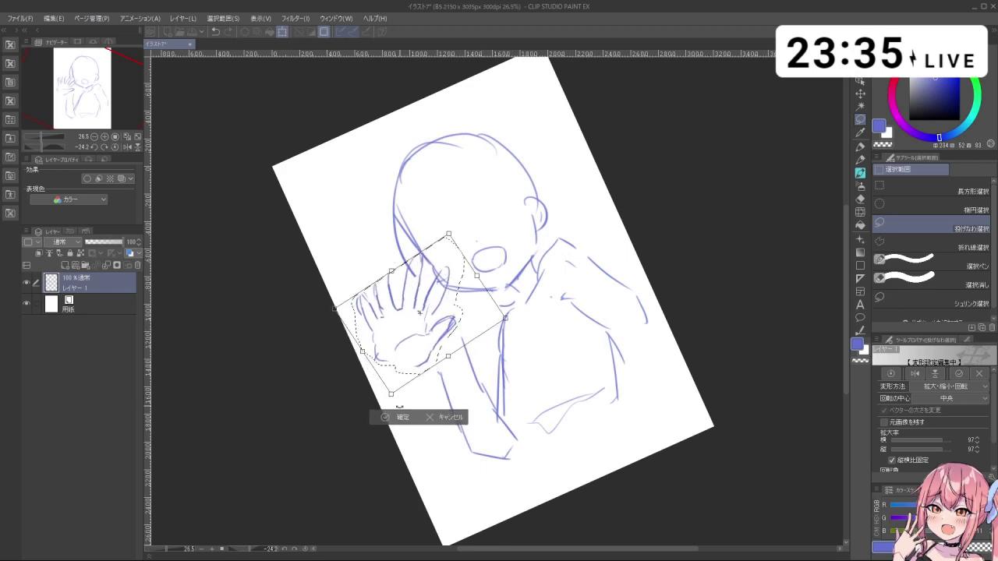
click(396, 419)
key(shift+space)
drag(538, 409, 507, 407)
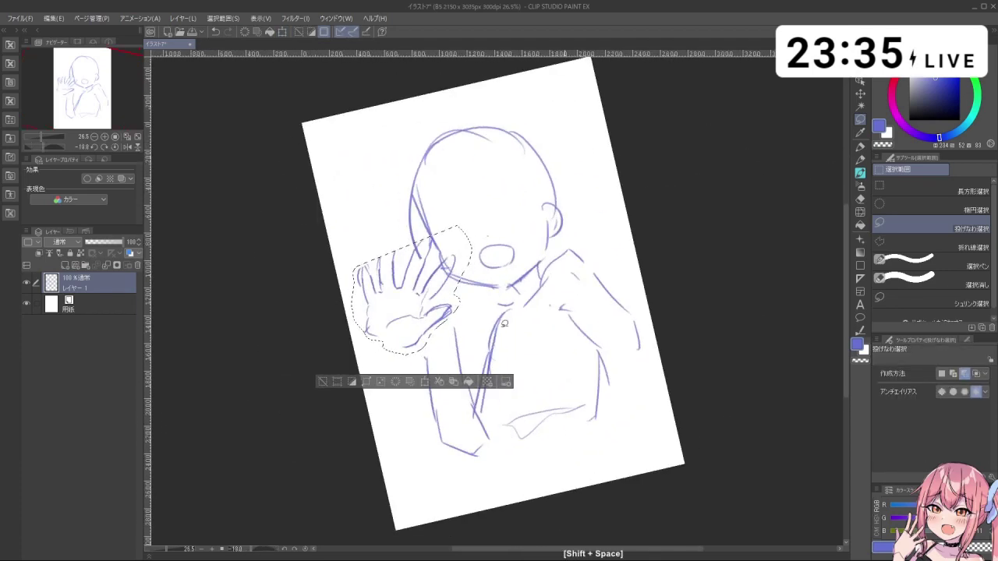
click(324, 381)
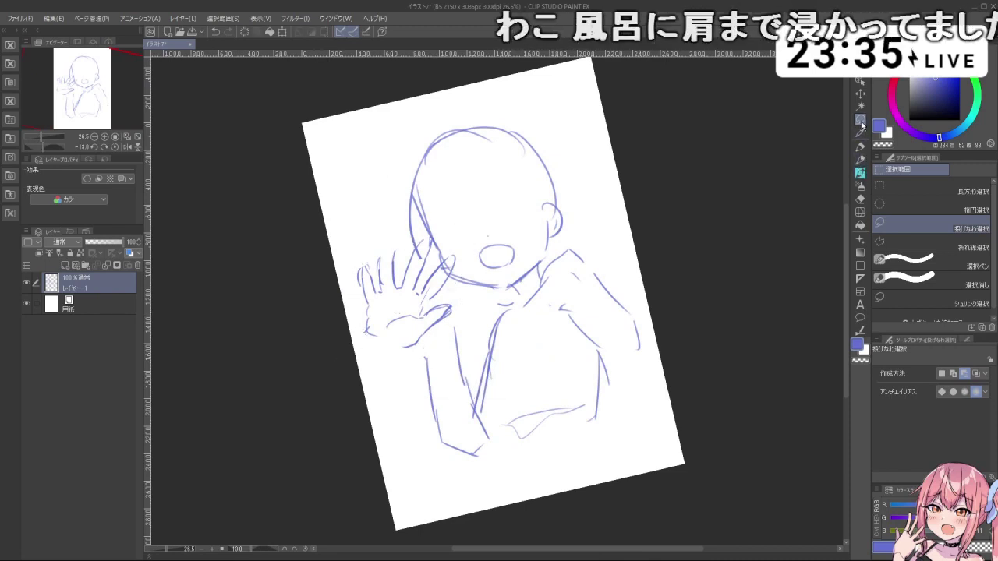
- Lasso the raised forearm and elbow, rotate them counter-clockwise to meet the hand, and clear the selection
key(shift+space)
drag(577, 336, 569, 350)
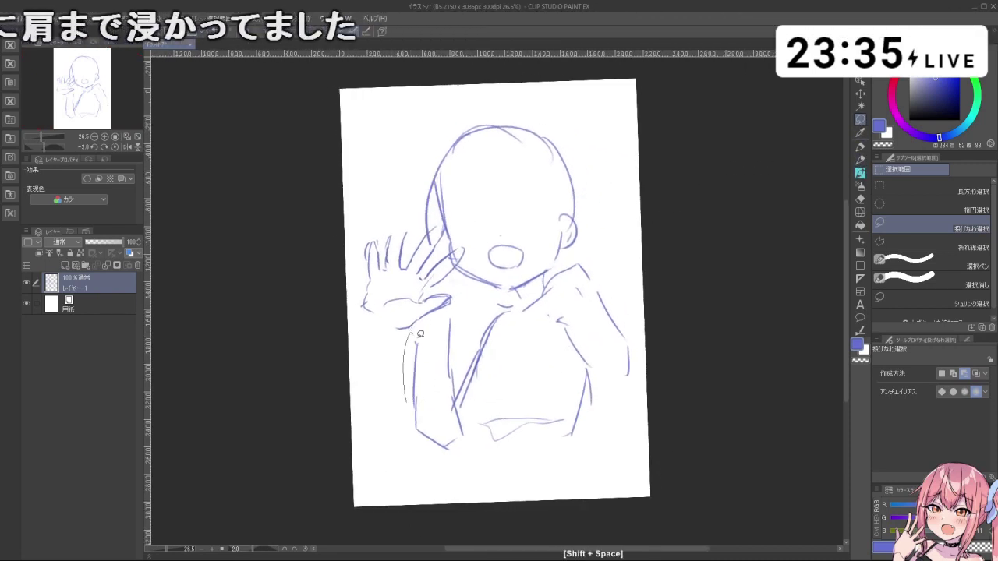
mouse_move(405, 401)
mouse_down()
mouse_move(470, 428)
mouse_move(414, 431)
mouse_move(406, 403)
mouse_up()
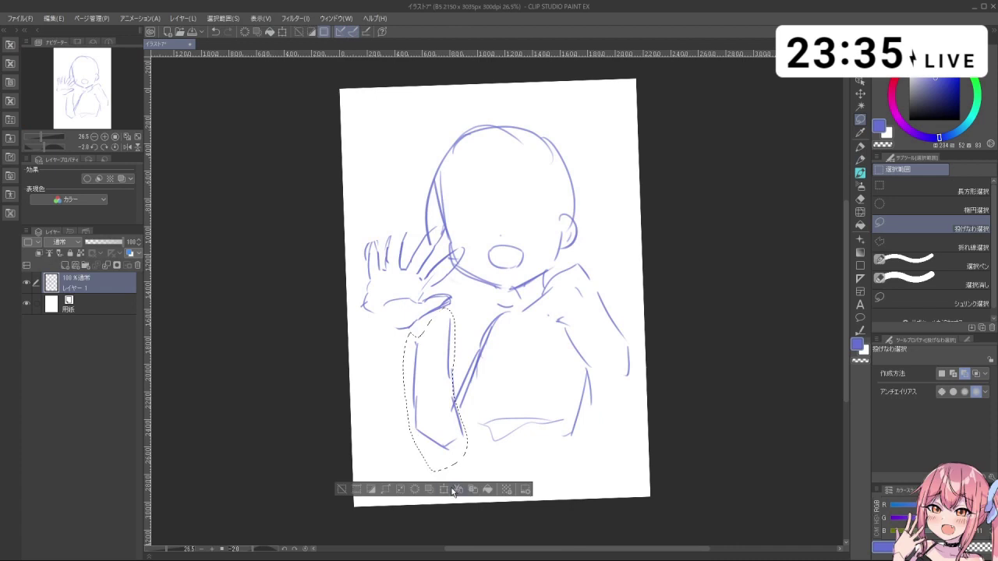
click(452, 491)
mouse_move(495, 434)
mouse_down()
mouse_move(505, 392)
mouse_move(467, 418)
mouse_move(477, 427)
mouse_move(479, 417)
mouse_up()
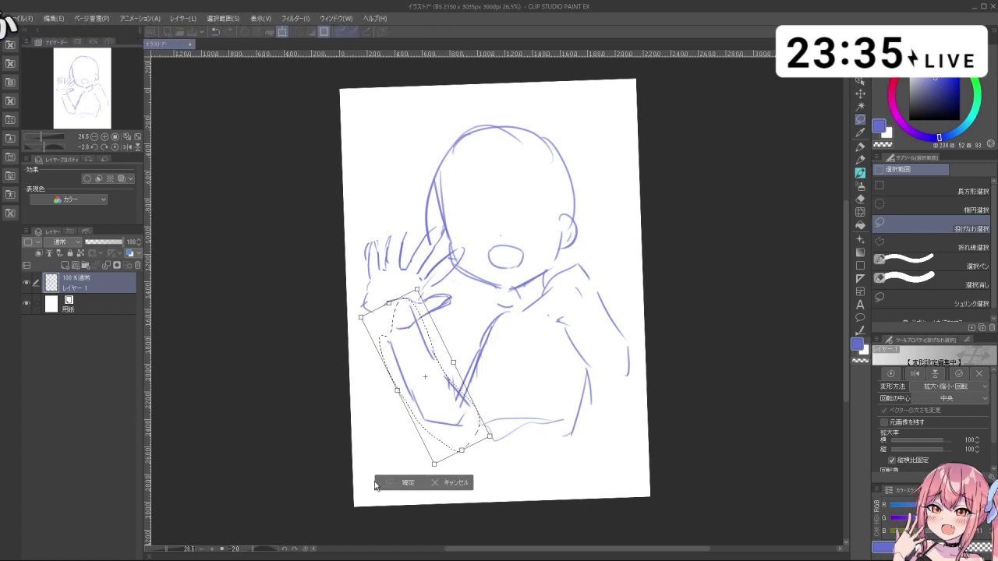
click(383, 482)
click(338, 471)
- Join the forearm to the palm with brush strokes and redraw the torso's side line beside the raised arm
key(b)
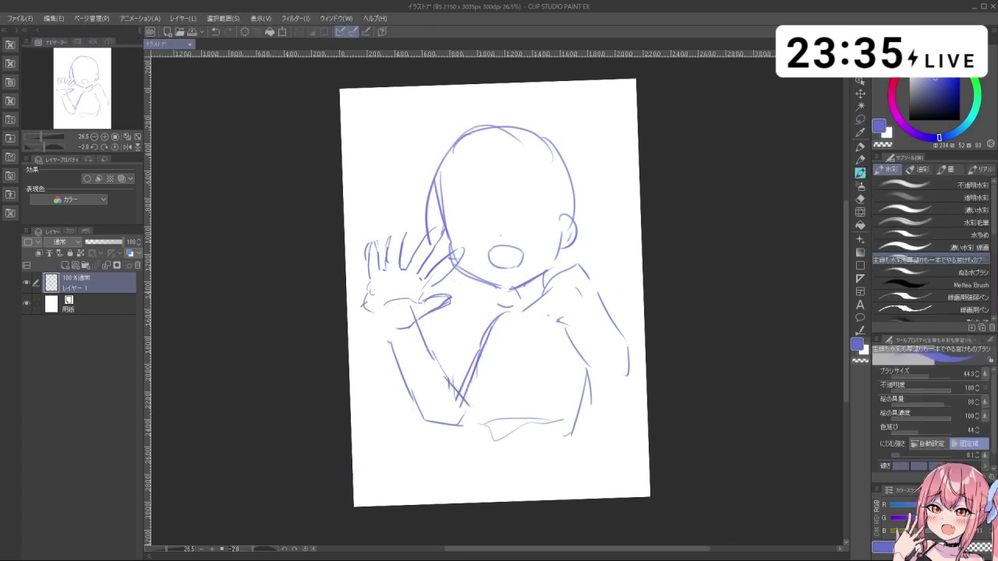
key(ctrl+z)
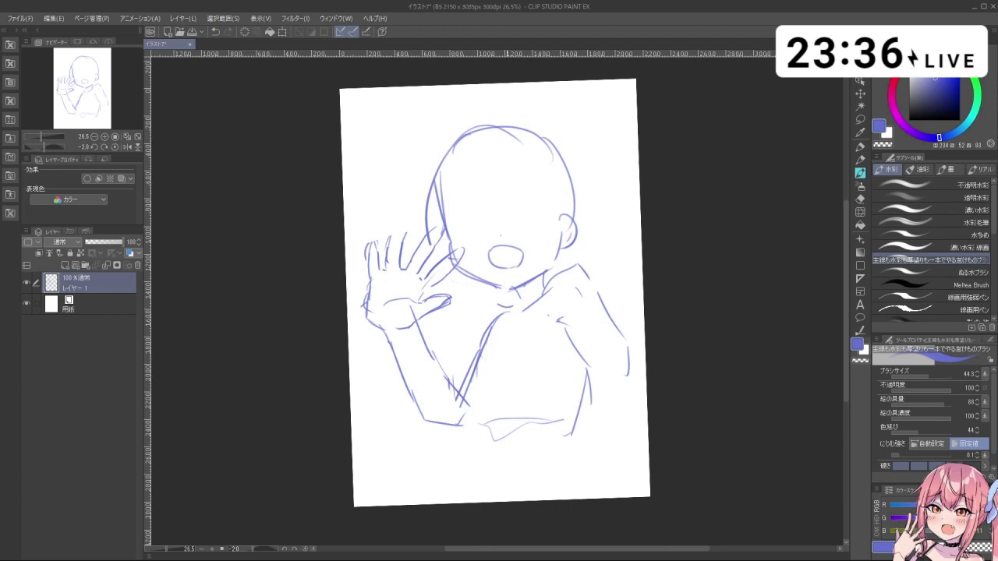
drag(493, 338, 477, 405)
key(ctrl+z)
key(ctrl+z)
drag(501, 324, 481, 402)
key(ctrl+z)
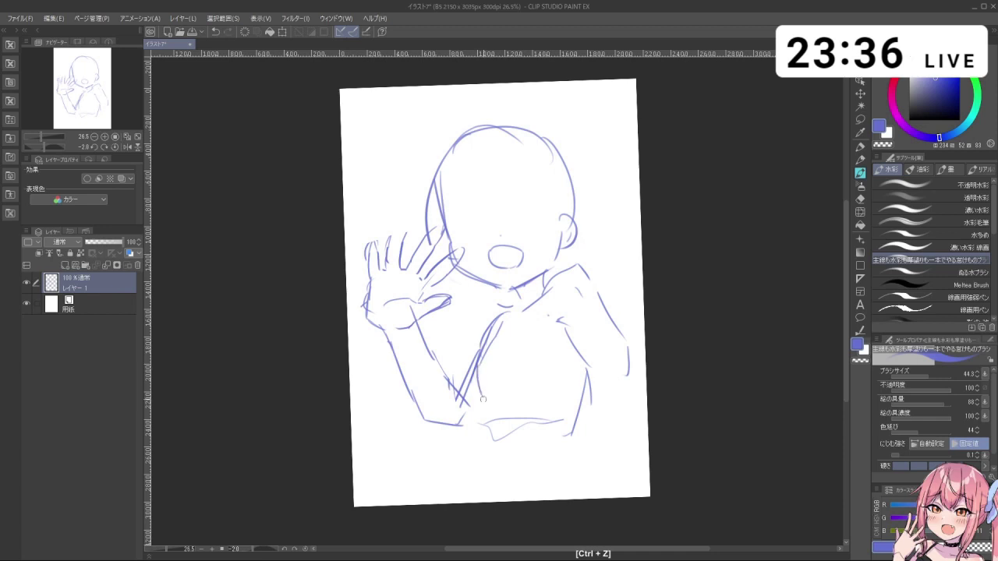
- Sketch a curved line across the lower chest, redrawing it until it spans both sides of the torso
drag(518, 381, 556, 386)
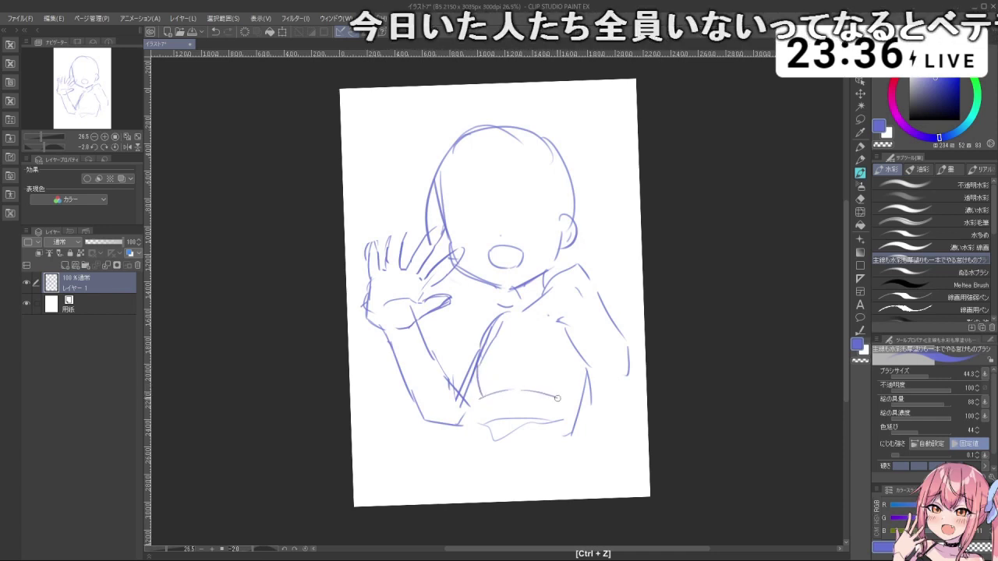
drag(506, 389, 569, 397)
key(ctrl+z)
key(ctrl+z)
key(ctrl+z)
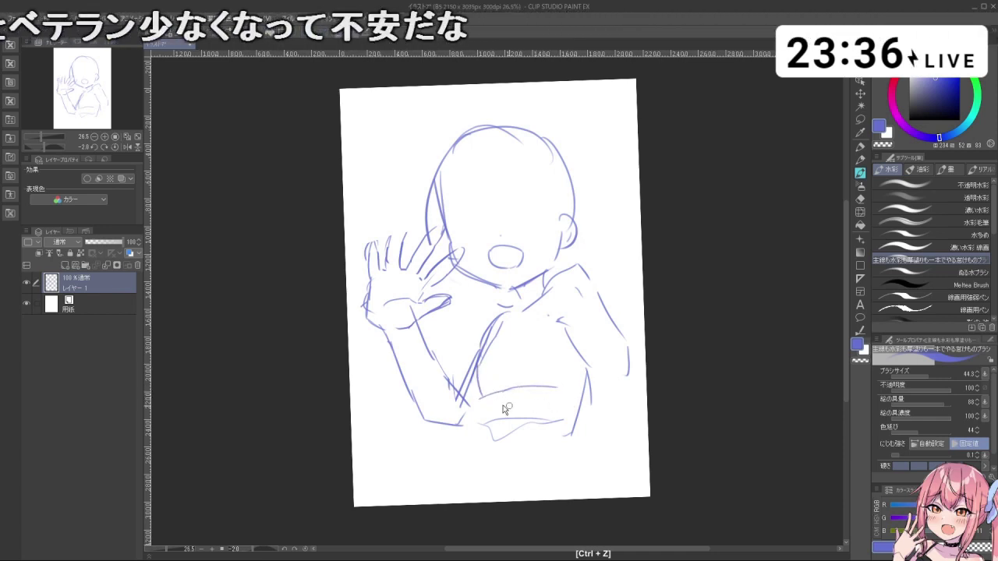
mouse_move(479, 388)
mouse_down()
mouse_move(520, 388)
mouse_move(537, 375)
mouse_move(567, 385)
mouse_up()
key(ctrl+z)
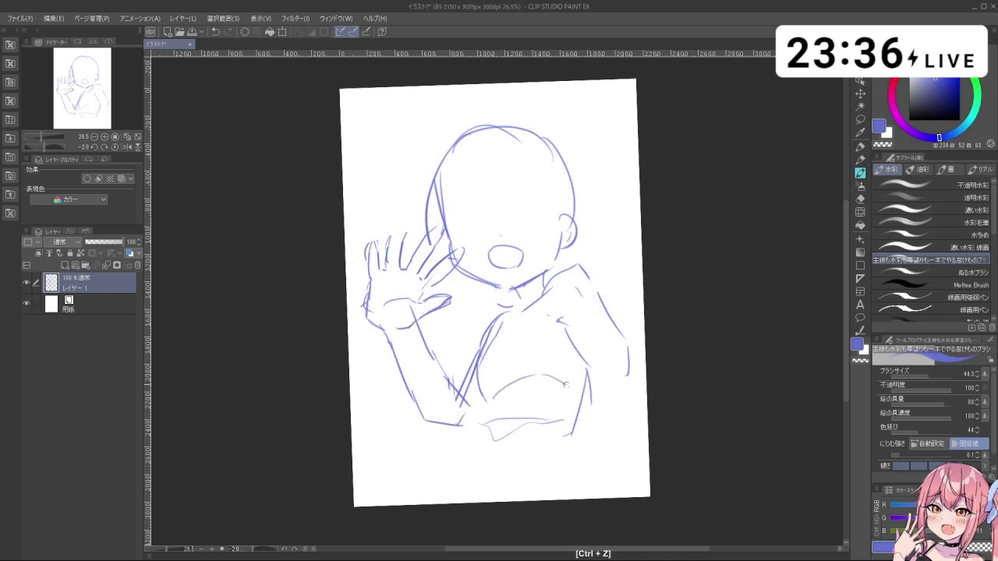
key(ctrl+z)
mouse_move(486, 390)
mouse_down()
mouse_move(555, 380)
mouse_move(573, 392)
mouse_up()
key(ctrl+z)
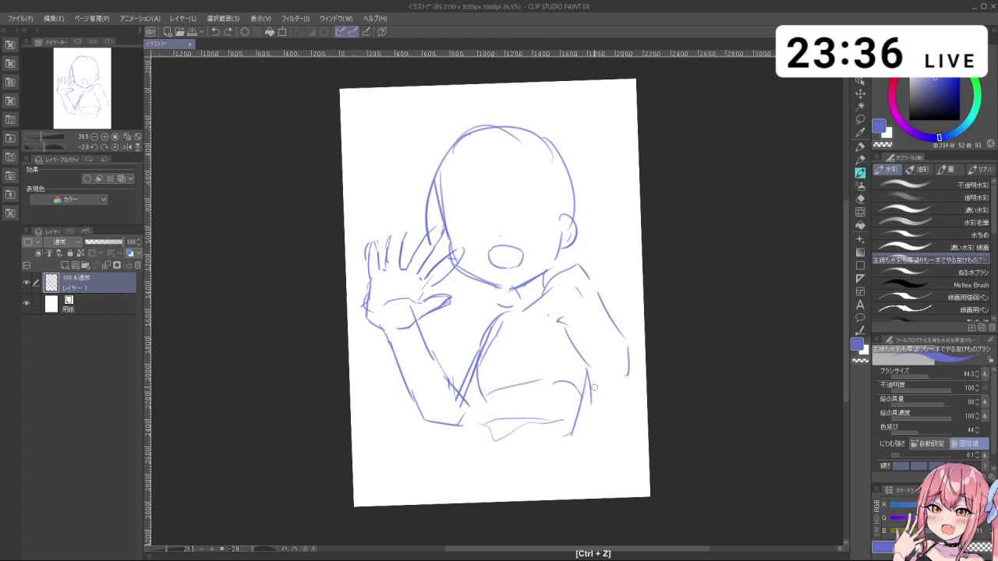
- Sketch the armpit curve and a rounded oval form over the lower part of the arm on the ear's side
drag(592, 293, 626, 353)
key(ctrl+z)
mouse_move(560, 315)
mouse_down()
mouse_move(610, 313)
mouse_move(558, 307)
mouse_move(588, 369)
mouse_up()
key(ctrl+z)
key(ctrl+z)
mouse_move(598, 304)
mouse_down()
mouse_move(584, 366)
mouse_move(627, 341)
mouse_move(629, 370)
mouse_up()
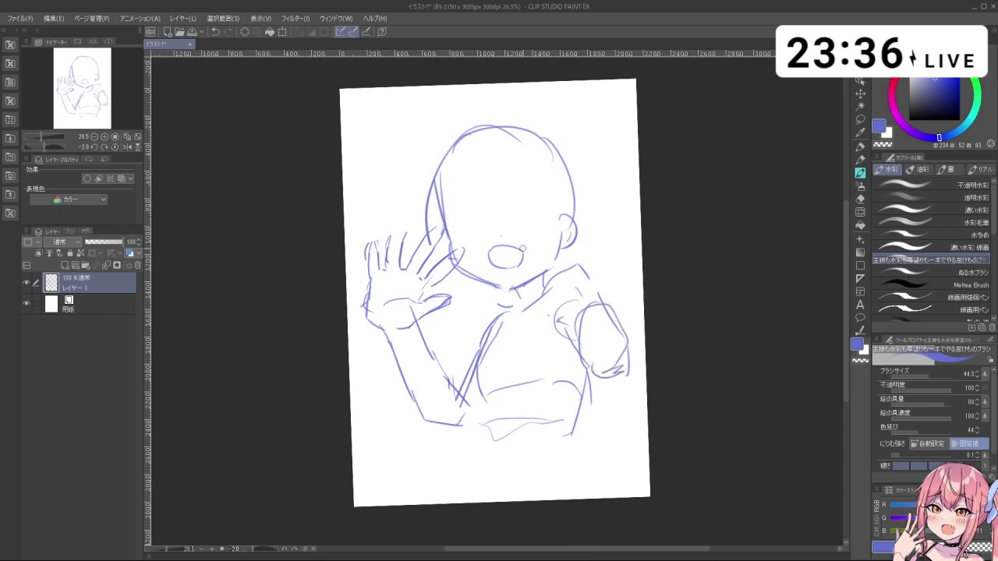
- Turn the canvas and redraw the middle fingers of the open hand, erasing and undoing strokes that do not fit
key(ctrl+z)
key(shift+space)
drag(410, 351, 468, 398)
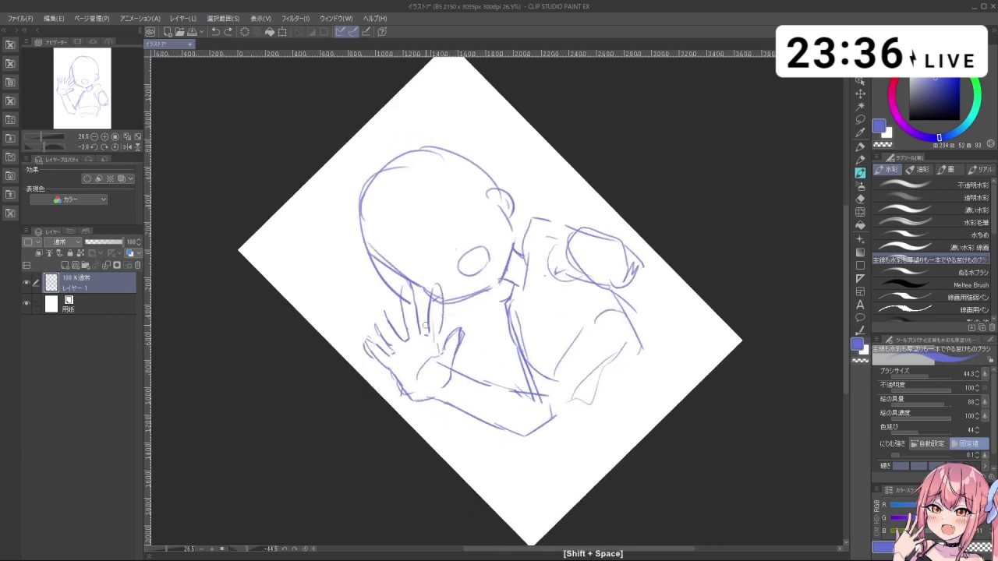
key(c)
drag(407, 302, 404, 293)
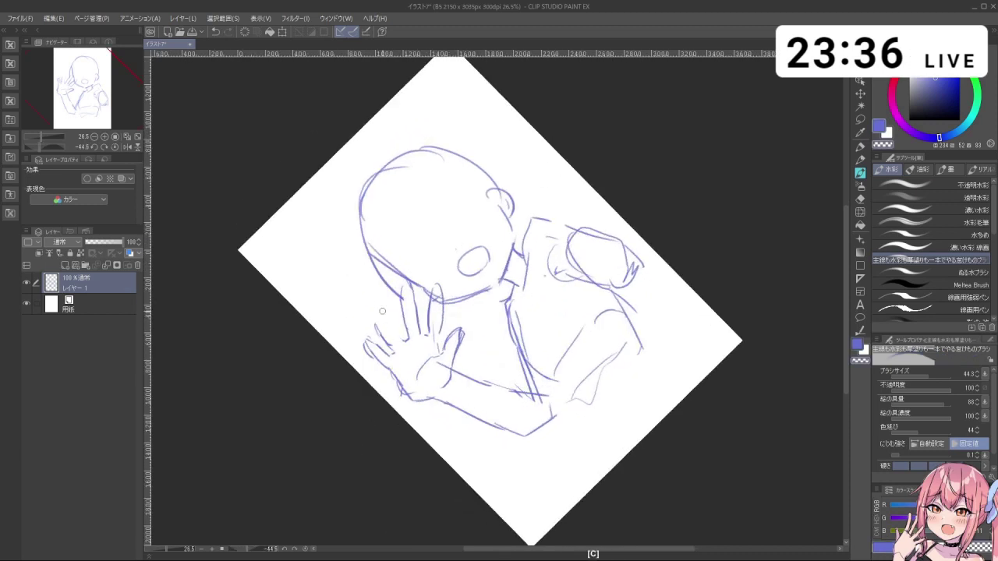
key(ctrl+z)
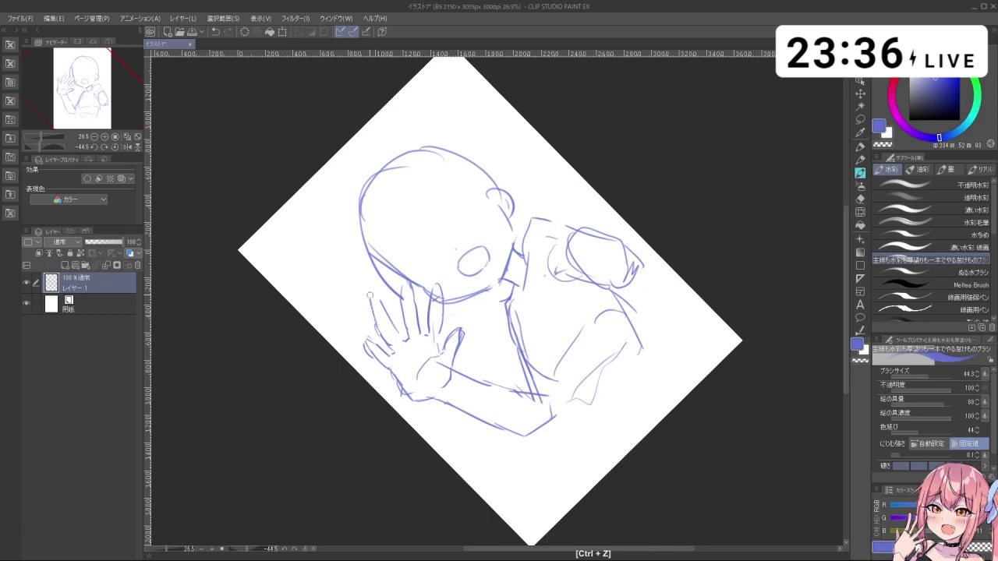
key(ctrl+z)
drag(373, 298, 366, 300)
- Turn the canvas upside down, redraw the outer fingertips of the open hand, and return the canvas nearly upright
key(shift+space)
mouse_move(388, 337)
mouse_down()
mouse_move(453, 405)
mouse_move(606, 333)
mouse_move(609, 382)
mouse_up()
key(c)
key(ctrl+z)
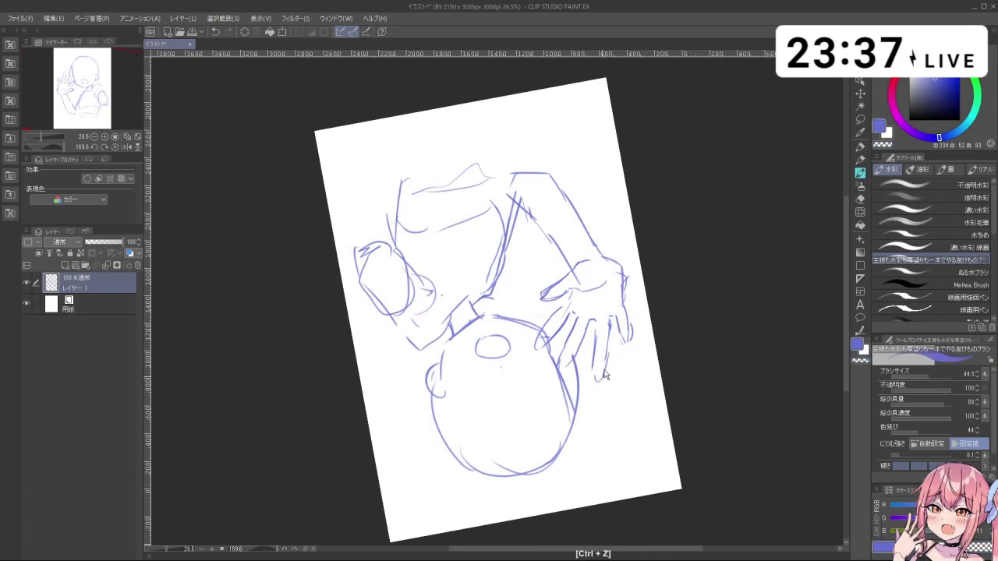
key(c)
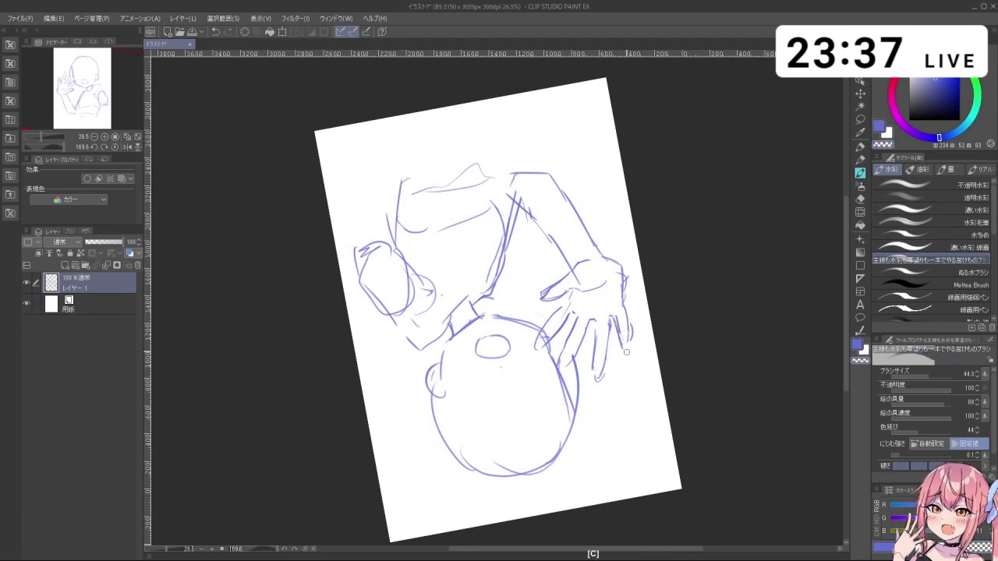
key(c)
key(ctrl+z)
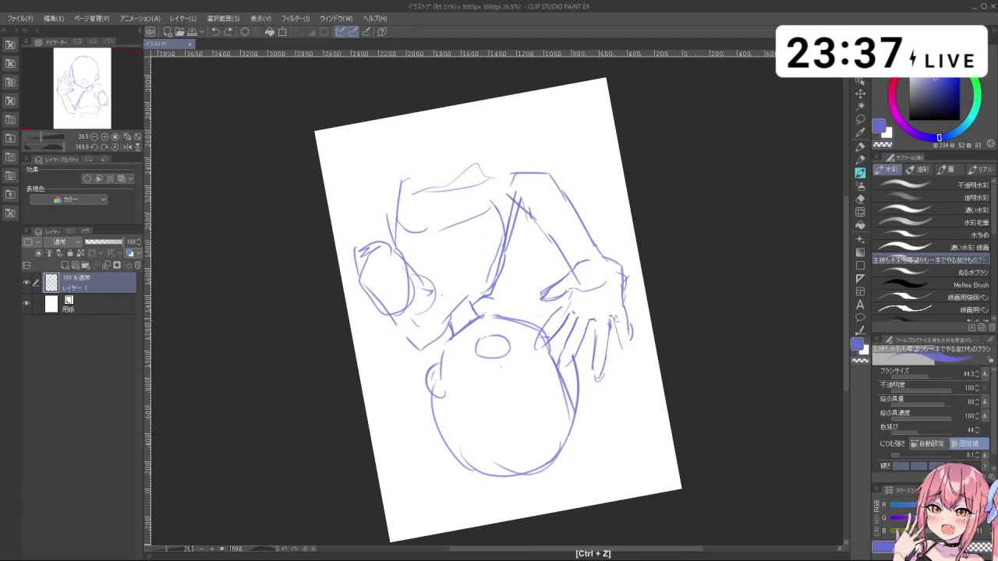
drag(626, 334, 624, 356)
key(shift+space)
mouse_move(530, 490)
mouse_down()
mouse_move(644, 199)
mouse_move(418, 141)
mouse_up()
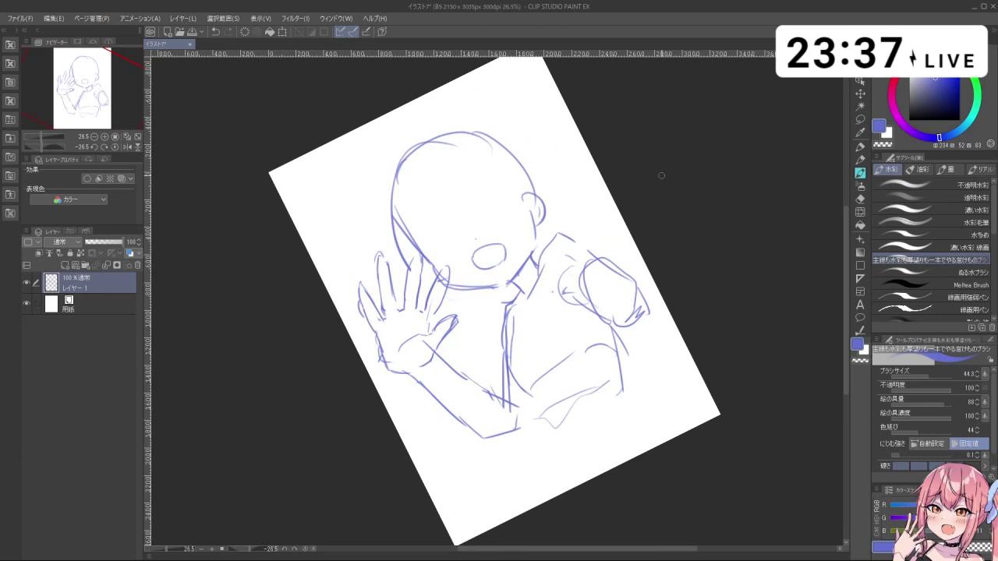
key(shift+space)
drag(661, 174, 700, 264)
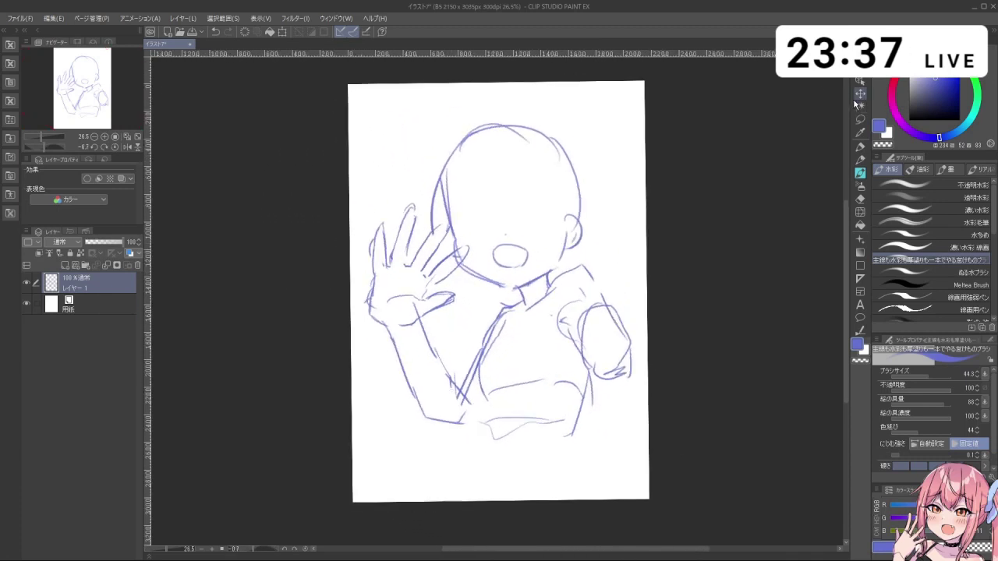
- Erase the open hand with an enlarged brush and sketch a plain circle for the hand above the forearm
key(c)
key(ctrl+alt)
mouse_move(420, 305)
mouse_down()
mouse_move(394, 314)
mouse_move(367, 289)
mouse_move(390, 306)
mouse_move(412, 304)
mouse_move(468, 240)
mouse_move(465, 250)
mouse_move(445, 236)
mouse_move(453, 297)
mouse_move(416, 301)
mouse_move(412, 230)
mouse_up()
key(c)
key(ctrl+alt)
drag(419, 304, 401, 296)
key(c)
mouse_move(410, 335)
mouse_down()
mouse_move(402, 253)
mouse_move(397, 322)
mouse_move(405, 257)
mouse_move(421, 326)
mouse_up()
key(ctrl+z)
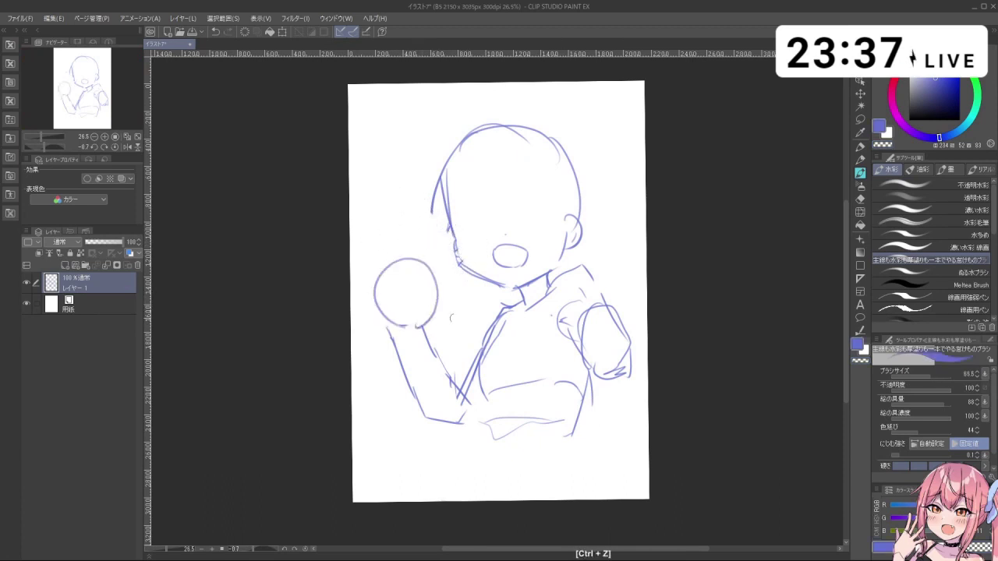
- Sketch a peace sign over the hand circle with two raised fingers, folded fingers and a thumb
mouse_move(418, 279)
mouse_down()
mouse_move(421, 254)
mouse_move(435, 267)
mouse_move(394, 293)
mouse_move(415, 290)
mouse_move(385, 229)
mouse_move(411, 275)
mouse_move(406, 319)
mouse_up()
key(ctrl+z)
key(ctrl+z)
key(ctrl+z)
key(ctrl+z)
key(ctrl+z)
mouse_move(431, 283)
mouse_down()
mouse_move(421, 319)
mouse_move(436, 302)
mouse_move(419, 311)
mouse_move(665, 297)
mouse_move(476, 492)
mouse_move(492, 482)
mouse_up()
key(ctrl+z)
key(ctrl+z)
key(shift+space)
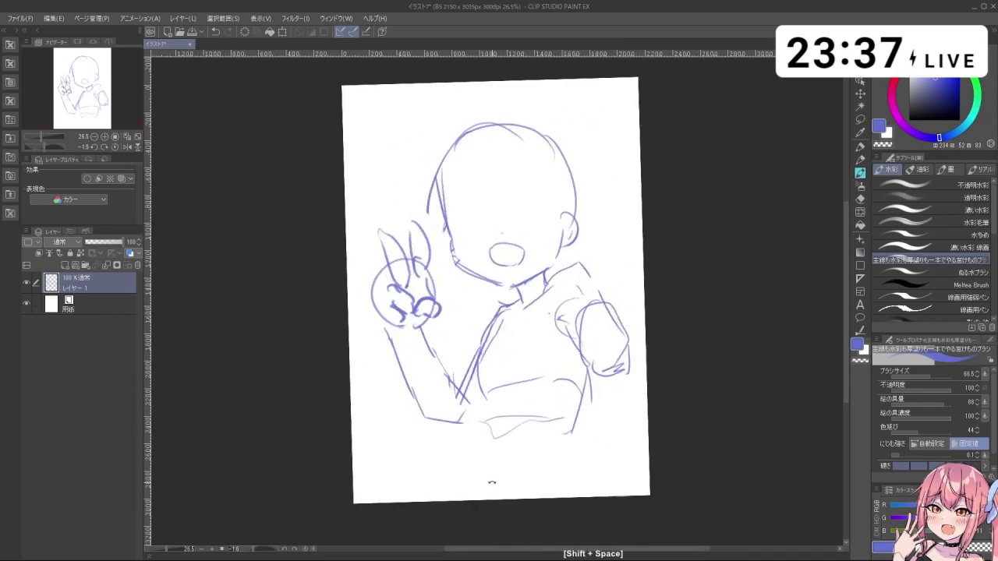
- Rework the jaw line below the ear with a darker stroke running towards the chin
key(ctrl+space)
mouse_move(509, 205)
mouse_down()
mouse_move(555, 226)
mouse_move(464, 240)
mouse_move(511, 238)
mouse_move(546, 255)
mouse_up()
key(c)
key(c)
key(ctrl+z)
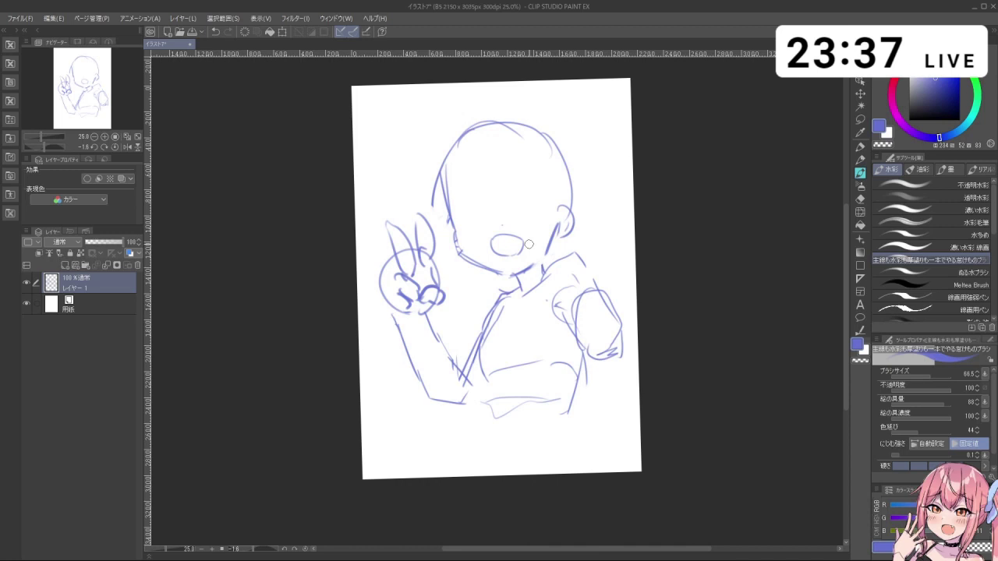
- Erase the old cheek contour on the side of the face beside the raised hand
ctrl+click(504, 225)
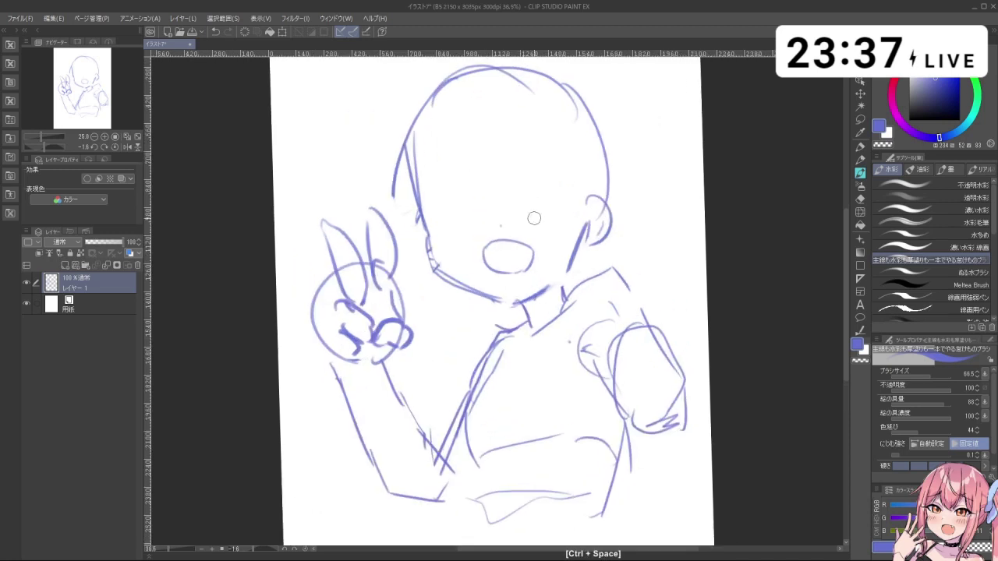
key(c)
mouse_move(431, 222)
mouse_down()
mouse_move(428, 245)
mouse_move(467, 293)
mouse_move(491, 304)
mouse_up()
key(ctrl+z)
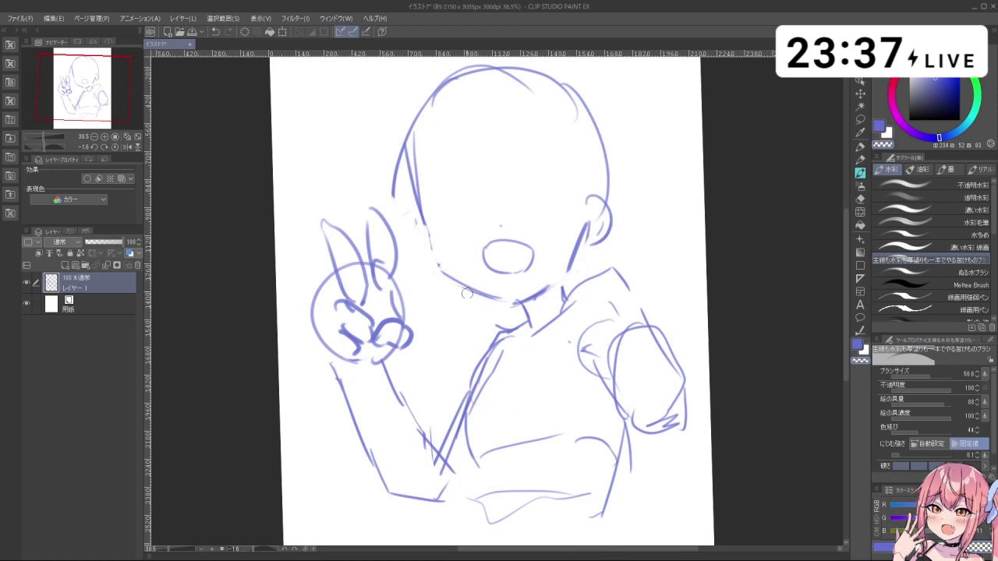
drag(421, 209, 442, 270)
key(c)
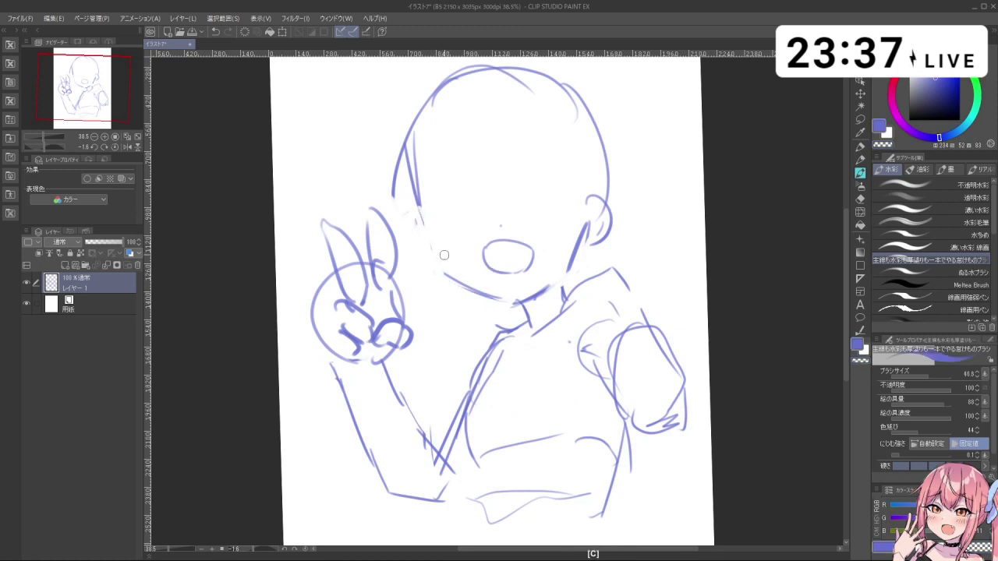
- Redraw the cheek line beside the raised hand, continuing it around the jaw to the chin
drag(430, 190, 426, 193)
key(ctrl+z)
drag(412, 151, 431, 234)
key(ctrl+z)
drag(418, 174, 434, 242)
key(ctrl+z)
drag(416, 191, 436, 244)
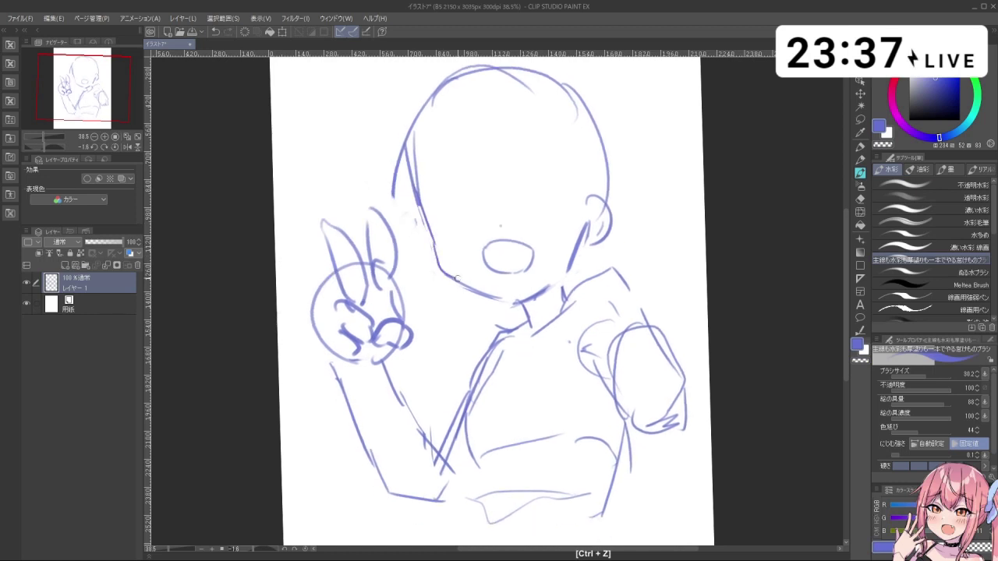
mouse_move(421, 203)
mouse_down()
mouse_move(437, 250)
mouse_move(501, 298)
mouse_up()
- Sketch the eye nearer the raised hand as a tall oval iris under an arched upper lash line
key(space)
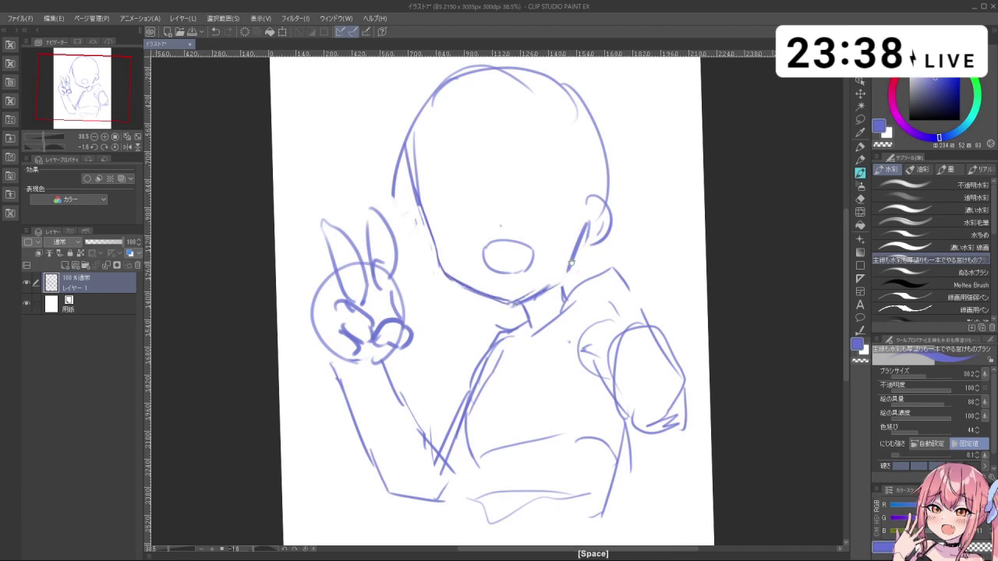
scroll(571, 271, up, 1)
drag(532, 217, 537, 244)
mouse_move(405, 213)
mouse_down()
mouse_move(426, 178)
mouse_move(445, 188)
mouse_up()
key(ctrl+z)
mouse_move(416, 184)
mouse_down()
mouse_move(406, 212)
mouse_move(424, 232)
mouse_up()
mouse_move(445, 197)
mouse_down()
mouse_move(448, 231)
mouse_move(446, 190)
mouse_move(422, 197)
mouse_up()
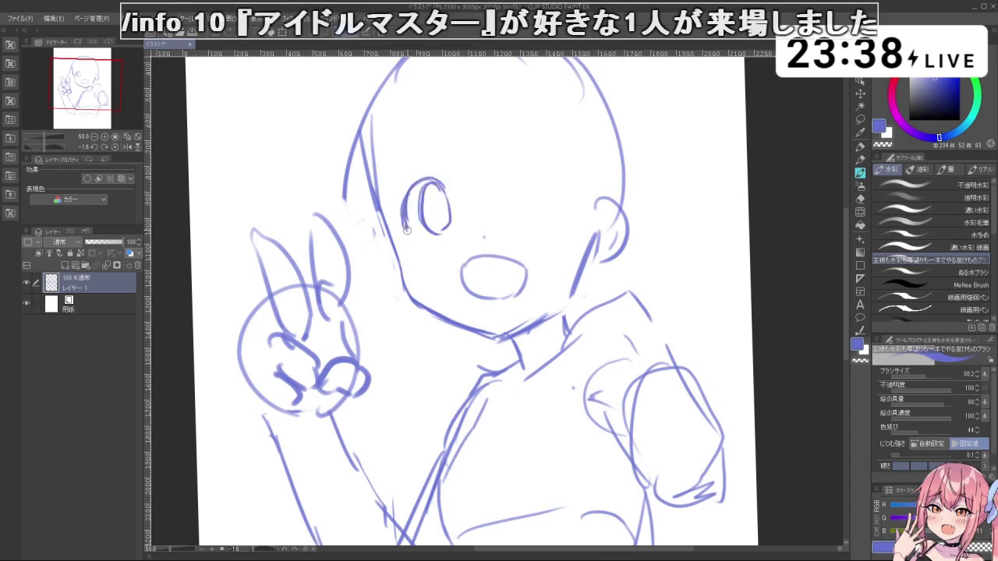
- Extend the outer lash line of that eye downward and add a short stroke at its lower corner
drag(407, 231, 407, 237)
key(ctrl+z)
key(space)
key(ctrl+space)
drag(546, 222, 484, 228)
key(ctrl+space)
drag(484, 228, 512, 228)
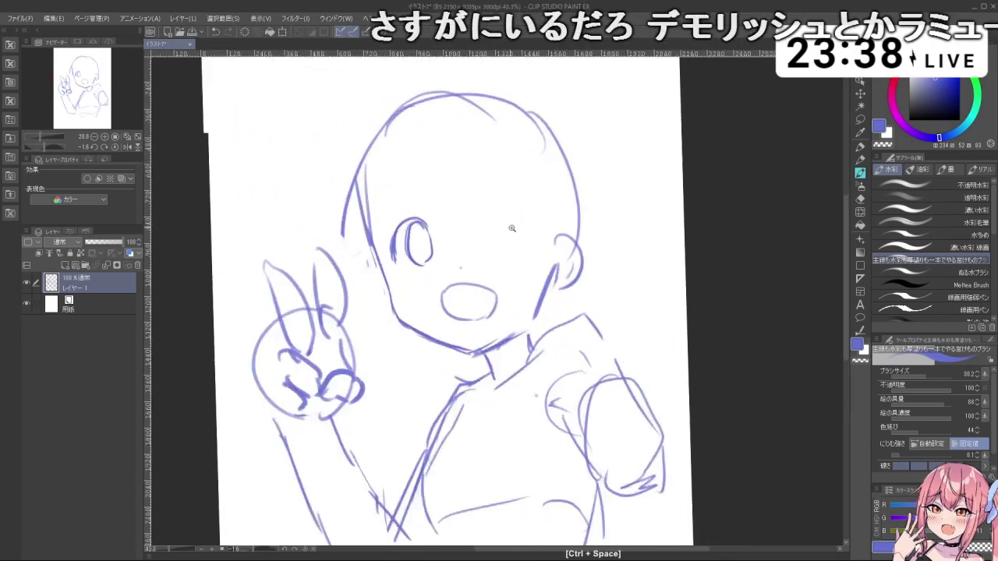
ctrl+click(513, 228)
key(ctrl+z)
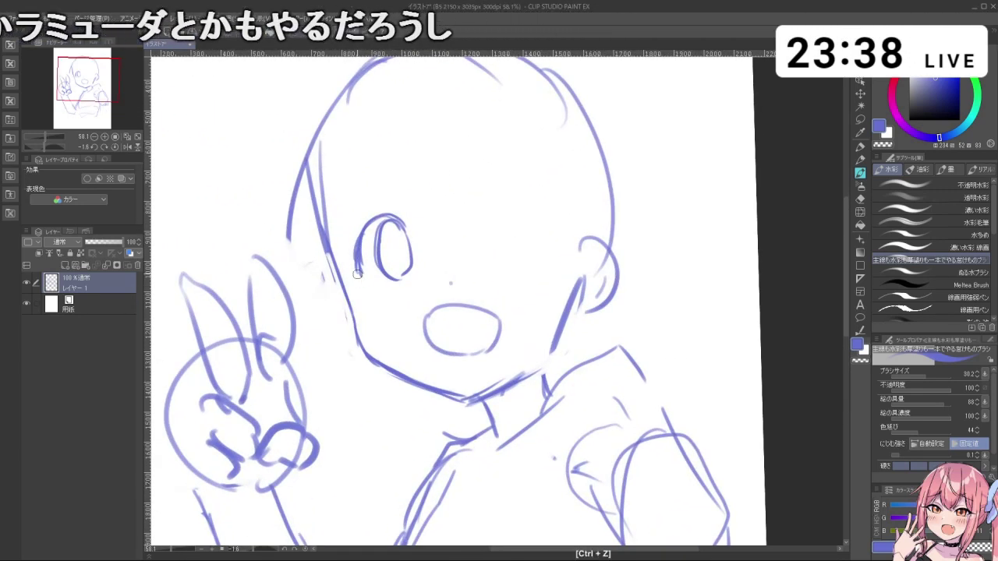
mouse_move(357, 275)
mouse_down()
mouse_move(369, 286)
mouse_move(357, 280)
mouse_up()
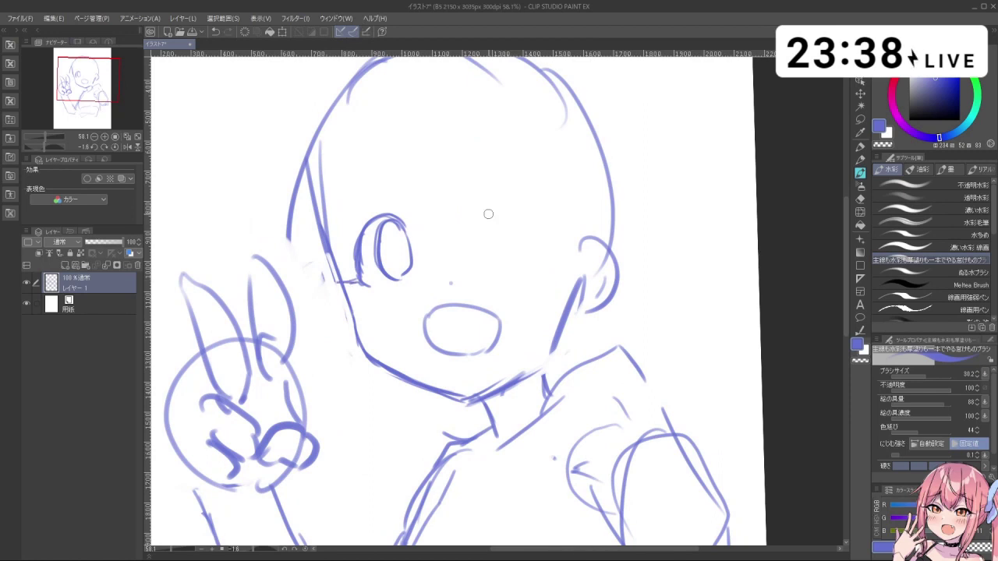
- Thicken the upper lash arch of the eye nearer the raised hand, undoing strokes that miss
key(ctrl+z)
mouse_move(363, 233)
mouse_down()
mouse_move(392, 213)
mouse_move(405, 224)
mouse_up()
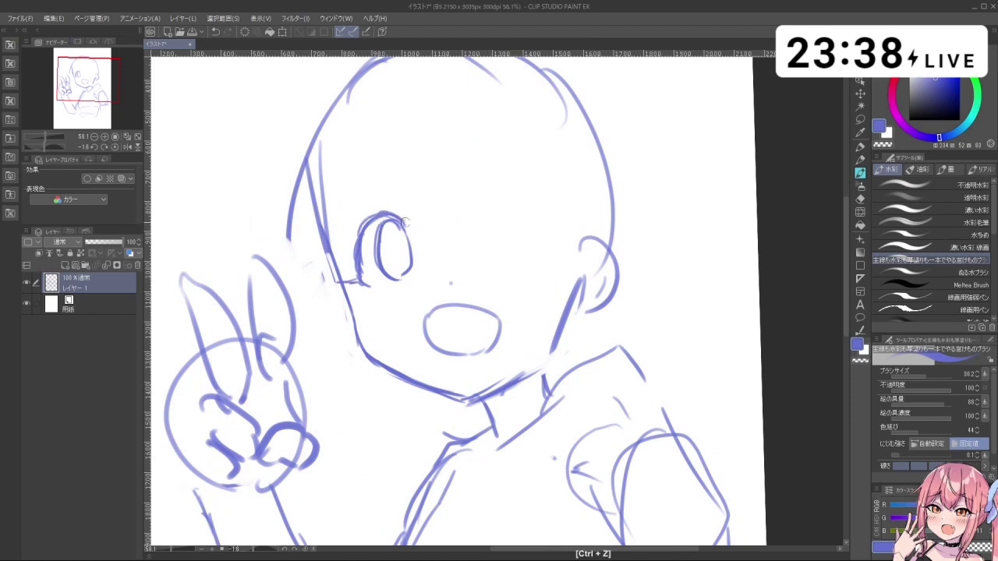
key(ctrl+z)
key(ctrl+z)
mouse_move(356, 243)
mouse_down()
mouse_move(391, 213)
mouse_move(368, 223)
mouse_move(399, 219)
mouse_up()
- Sketch a tall oval iris for the eye on the ear's side, undoing and cleaning it up until it fits
mouse_move(493, 257)
mouse_down()
mouse_move(509, 220)
mouse_move(498, 211)
mouse_move(527, 241)
mouse_move(507, 210)
mouse_move(491, 241)
mouse_move(500, 212)
mouse_up()
key(ctrl+z)
key(ctrl+z)
key(ctrl+z)
key(ctrl+z)
key(ctrl+z)
key(ctrl+z)
drag(506, 209, 511, 211)
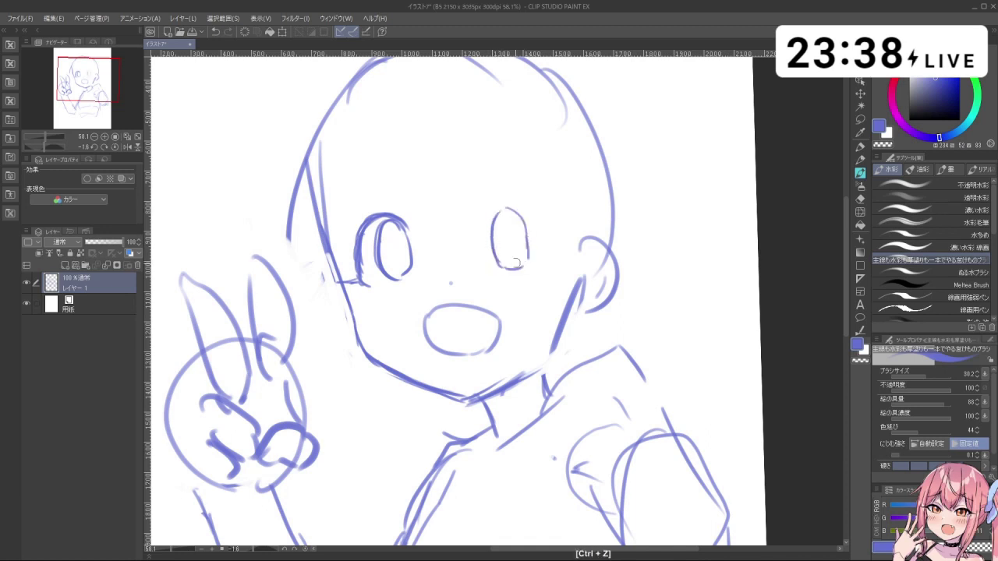
key(c)
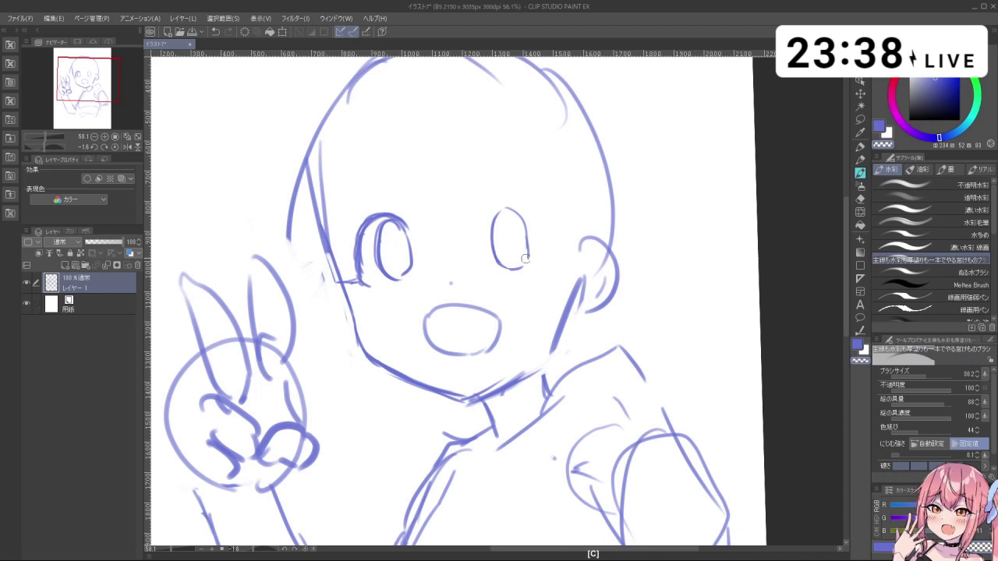
key(ctrl+z)
key(c)
key(ctrl+z)
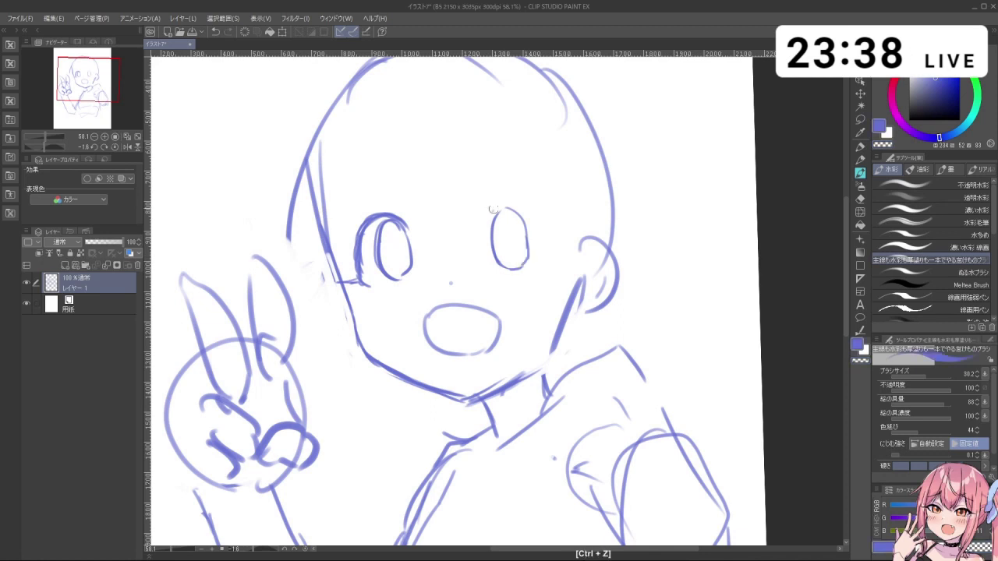
- Draw an arched upper lash line over the ear-side eye down to its outer corner and thicken it
mouse_move(484, 215)
mouse_down()
mouse_move(527, 219)
mouse_move(488, 207)
mouse_move(522, 207)
mouse_up()
key(ctrl+z)
key(ctrl+z)
drag(516, 205, 544, 251)
key(ctrl+z)
mouse_move(492, 207)
mouse_down()
mouse_move(529, 214)
mouse_move(506, 201)
mouse_move(546, 254)
mouse_move(544, 270)
mouse_move(546, 261)
mouse_up()
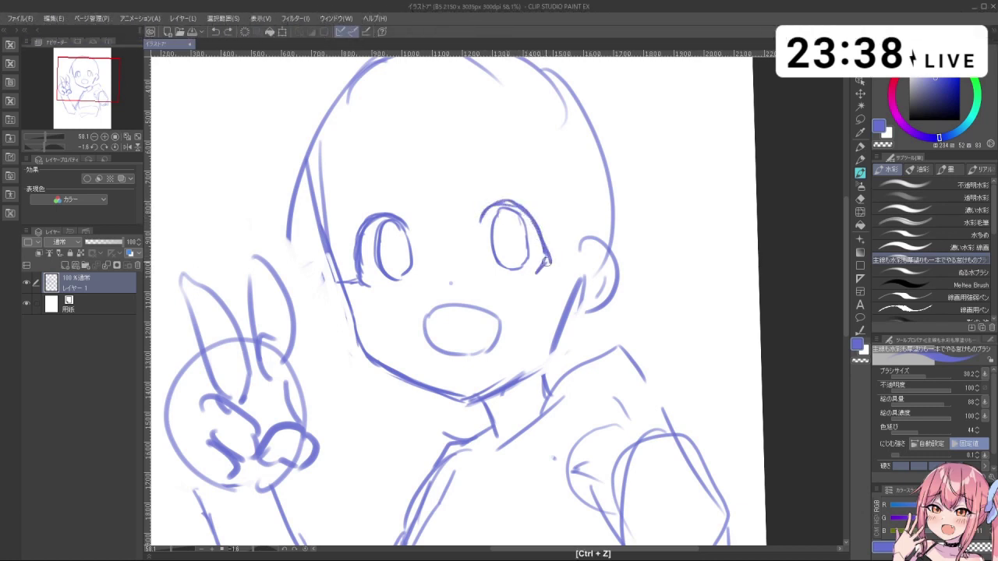
drag(517, 199, 482, 215)
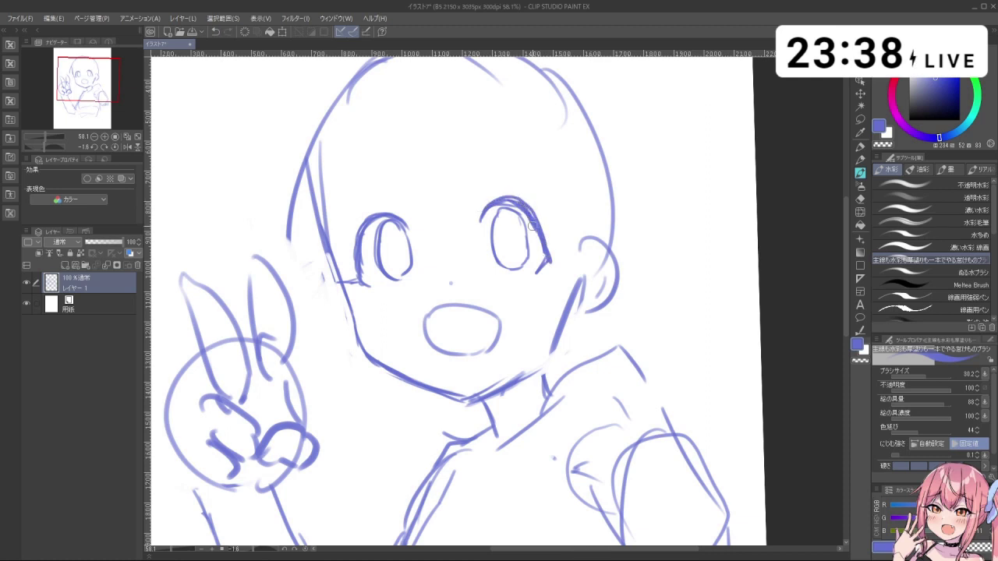
- Lasso the mouth and nose together, move them slightly down towards the chin, and clear the selection
key(ctrl+space)
drag(521, 286, 482, 273)
key(space)
drag(526, 200, 500, 201)
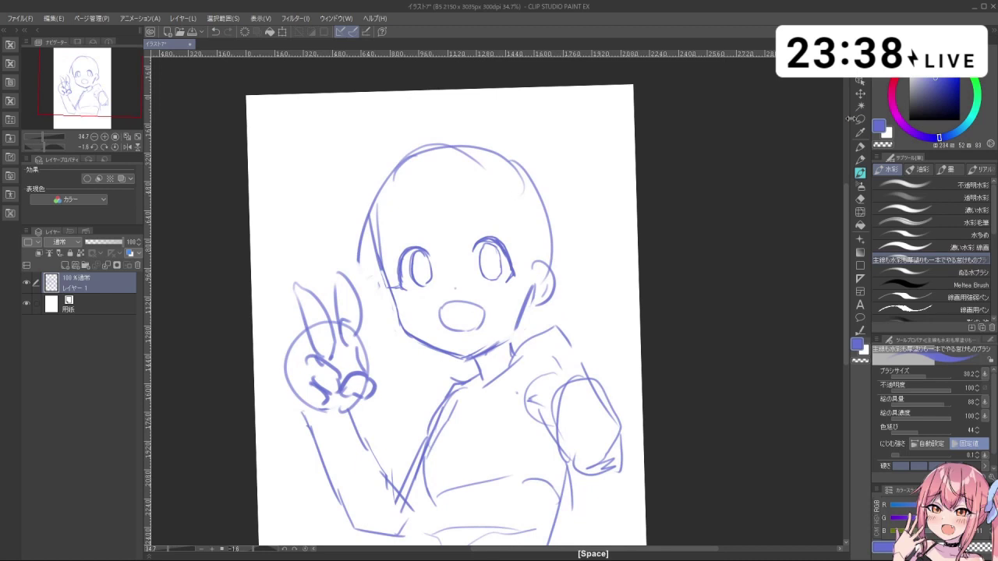
click(860, 119)
key(ctrl+space)
drag(469, 303, 502, 305)
drag(465, 358, 421, 340)
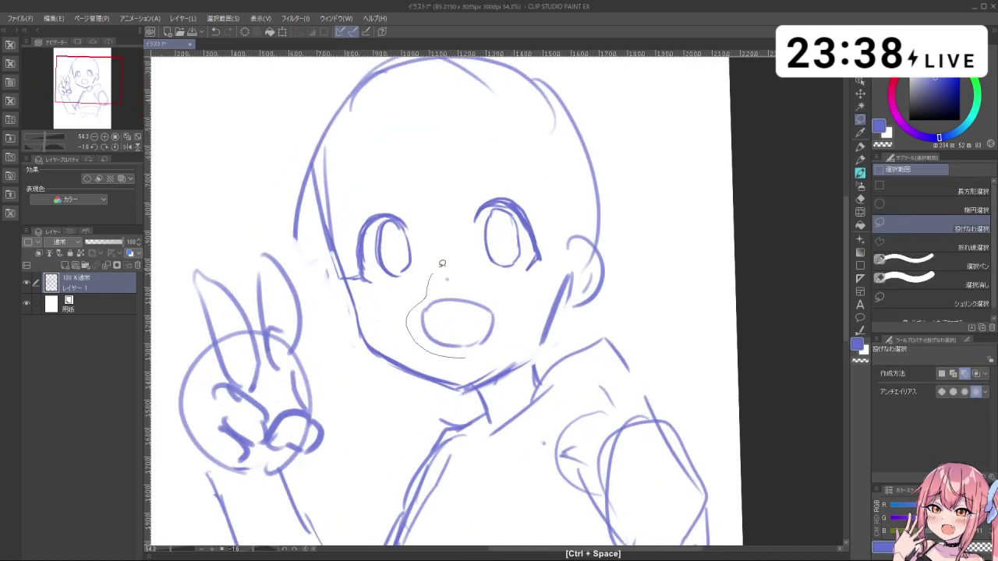
mouse_move(442, 264)
mouse_down()
mouse_move(480, 281)
mouse_move(517, 330)
mouse_up()
click(472, 383)
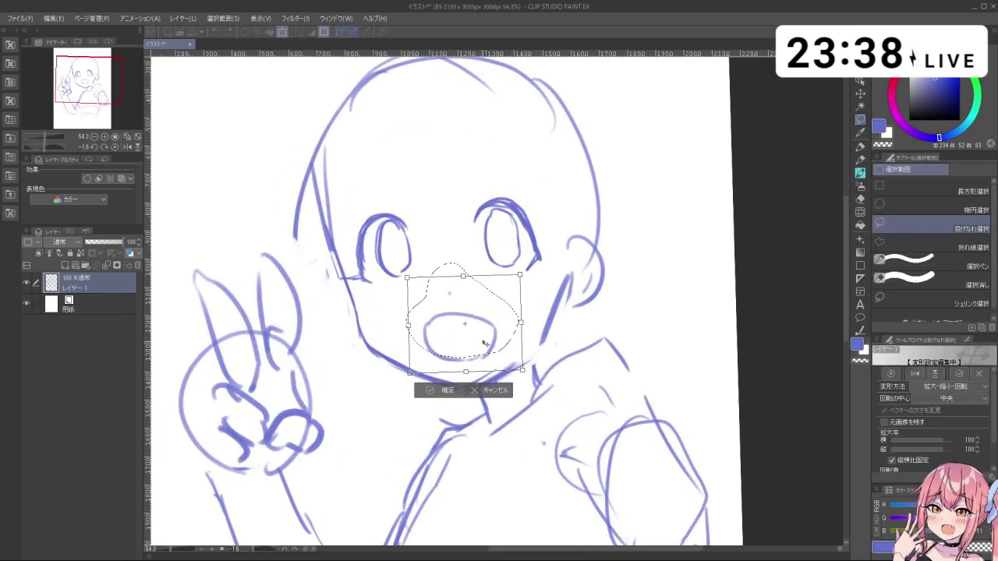
click(431, 390)
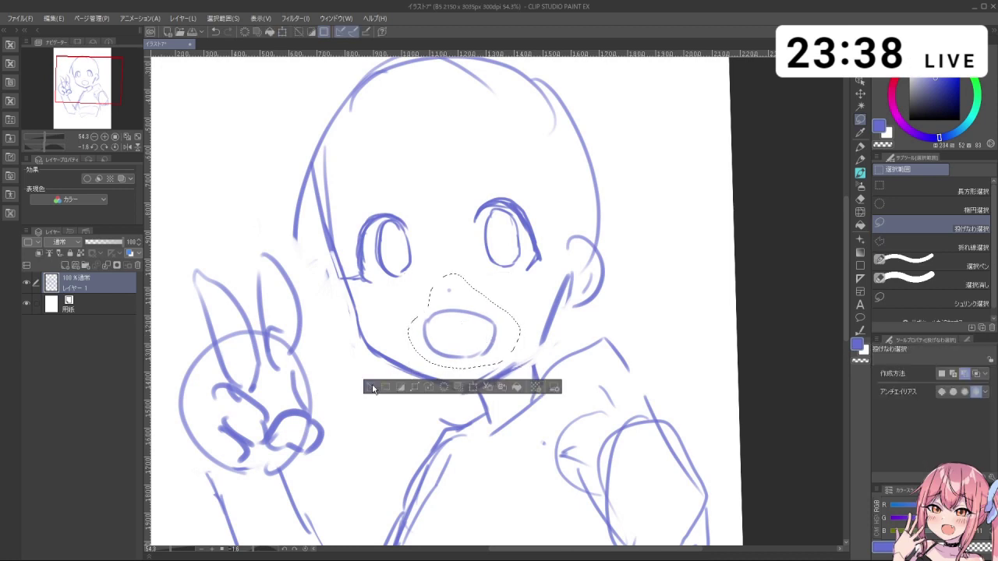
click(372, 387)
- Lasso the nose dot and move it slightly towards the raised hand's side of the face
drag(460, 290, 439, 298)
click(452, 320)
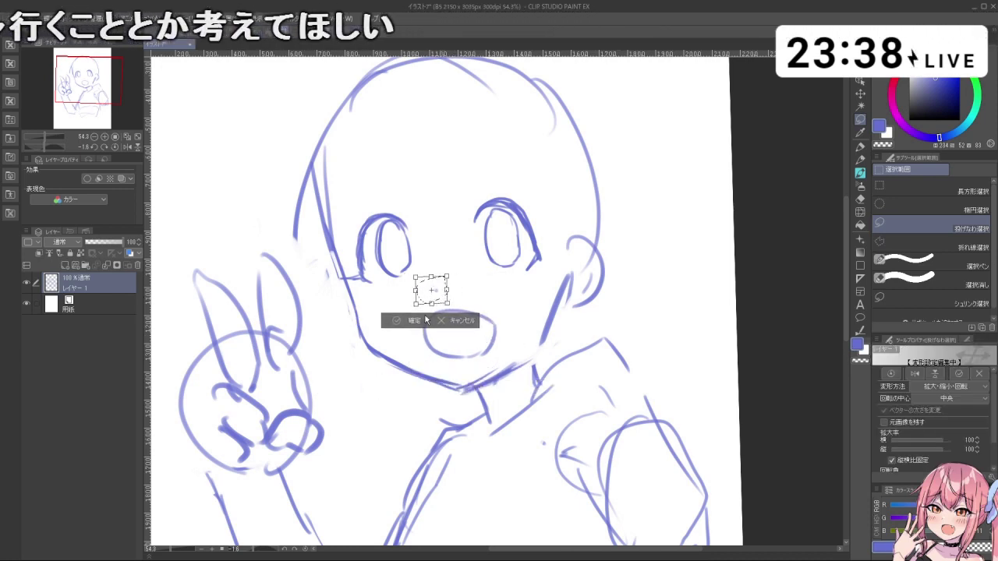
click(426, 320)
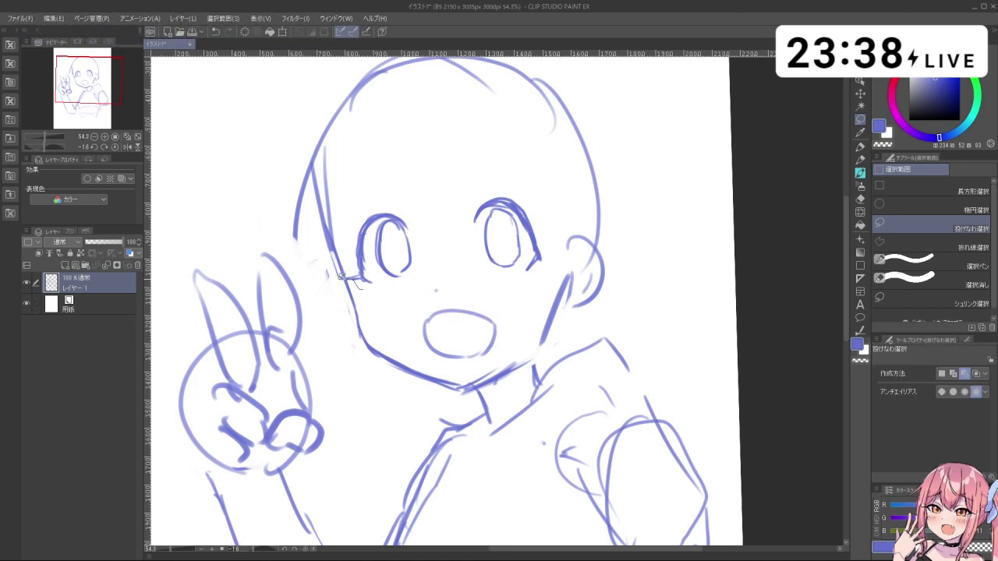
- Lasso the eye nearer the raised hand, adjust its placement slightly, clear the selection and switch back to the brush
mouse_move(343, 274)
mouse_down()
mouse_move(350, 240)
mouse_move(397, 193)
mouse_move(431, 254)
mouse_move(426, 289)
mouse_up()
click(403, 313)
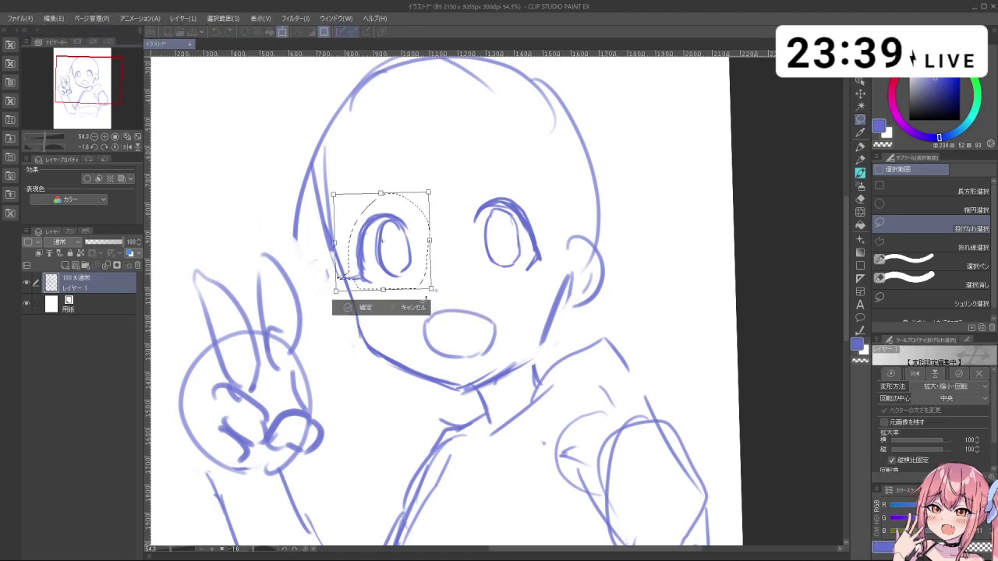
click(361, 308)
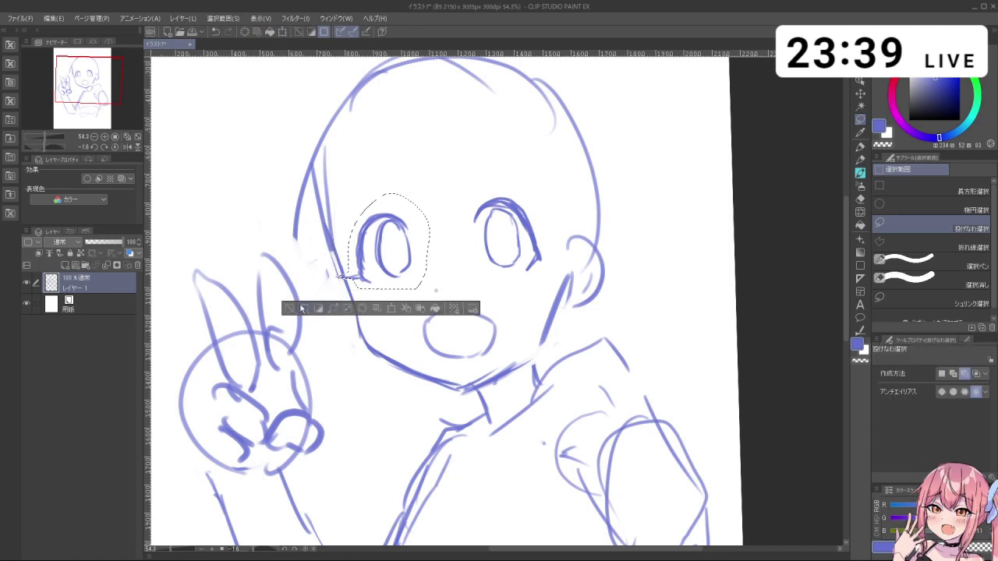
click(301, 309)
key(space)
click(860, 174)
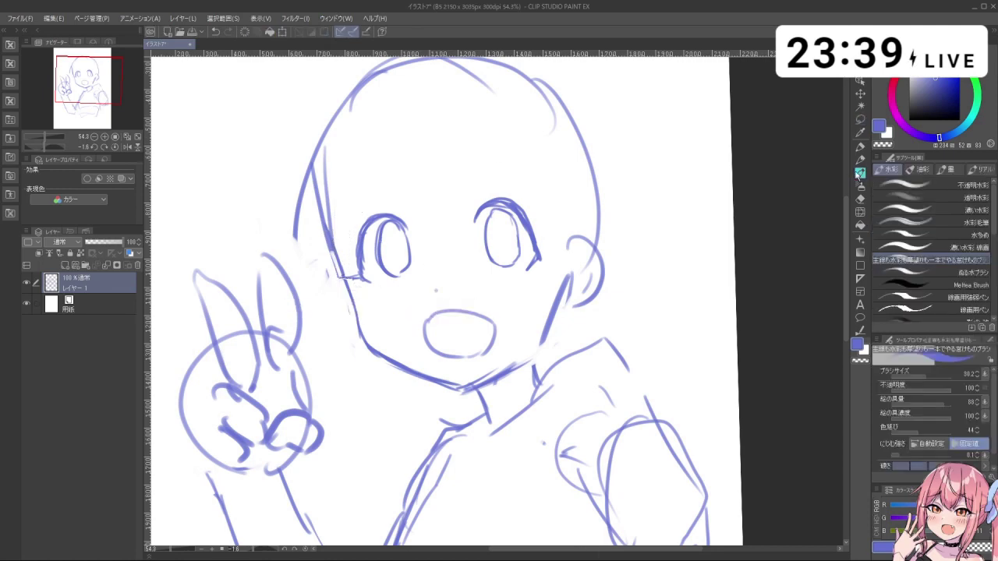
- Retouch the side of the iris outline in the eye nearer the raised hand, undoing the misplaced stroke
key(shift+space)
mouse_move(600, 314)
mouse_down()
mouse_move(600, 339)
mouse_move(629, 269)
mouse_move(629, 281)
mouse_up()
key(c)
key(c)
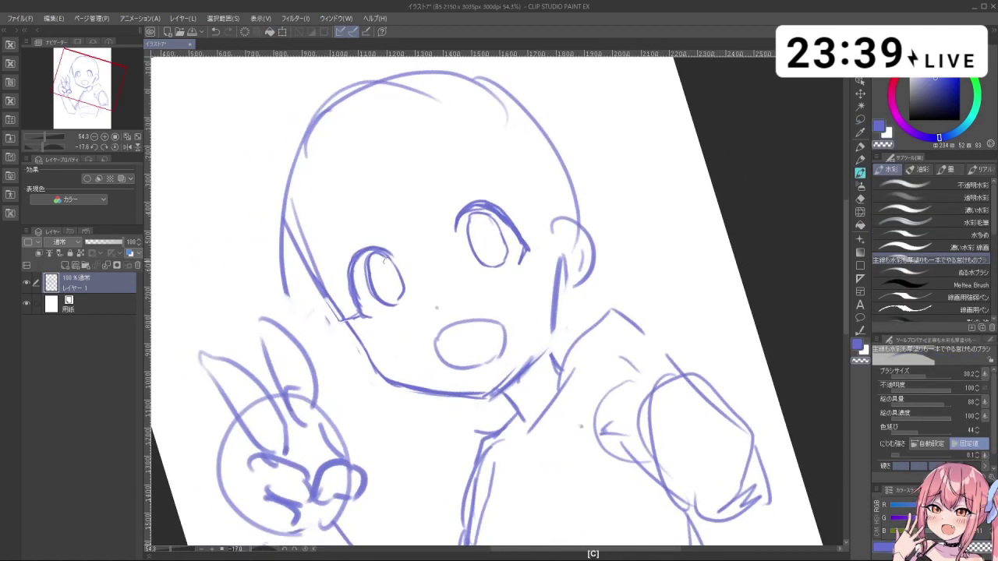
key(c)
drag(392, 258, 401, 283)
key(ctrl+z)
key(ctrl+space)
drag(541, 284, 477, 282)
key(space)
drag(577, 197, 554, 164)
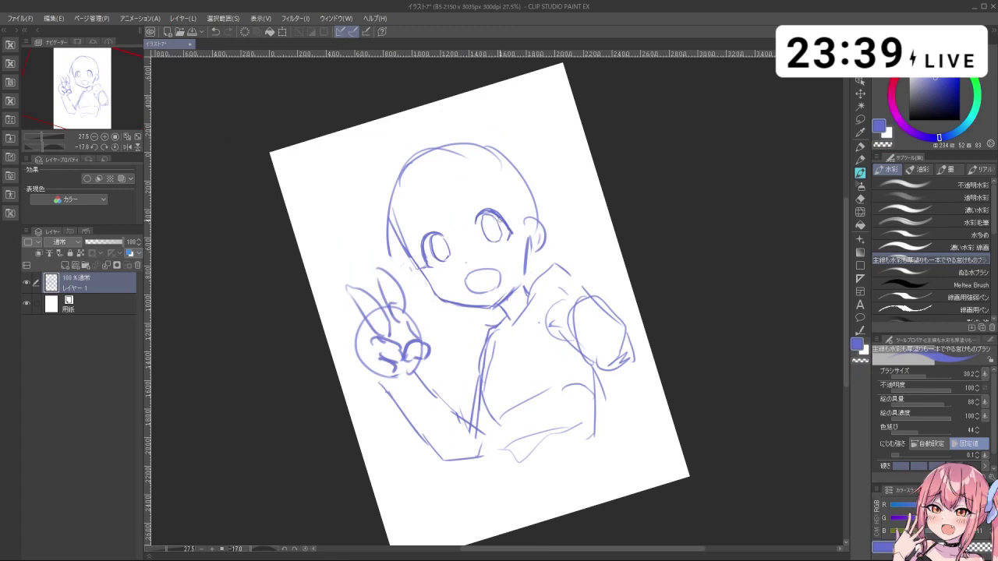
- Draw a short outward line at the ear-side eye's outer corner and add thin eyelid creases above both eyes
key(ctrl+space)
drag(498, 236, 538, 236)
key(c)
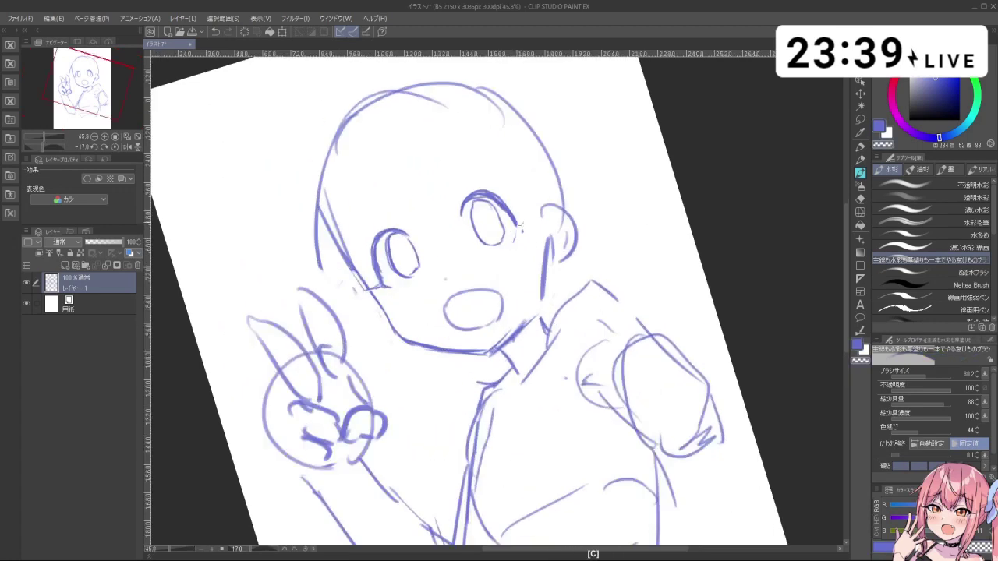
key(c)
key(ctrl+z)
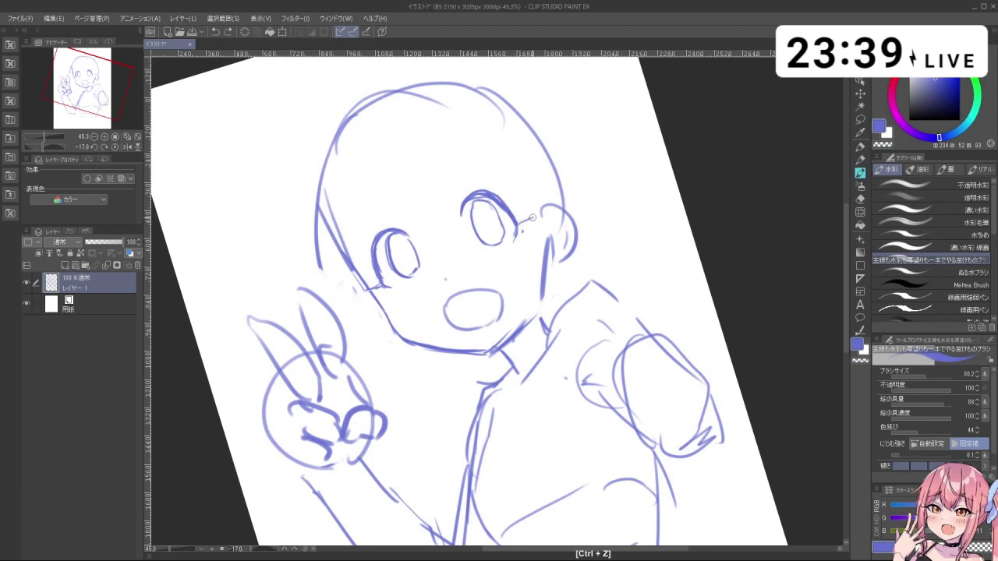
drag(532, 219, 477, 171)
key(ctrl+z)
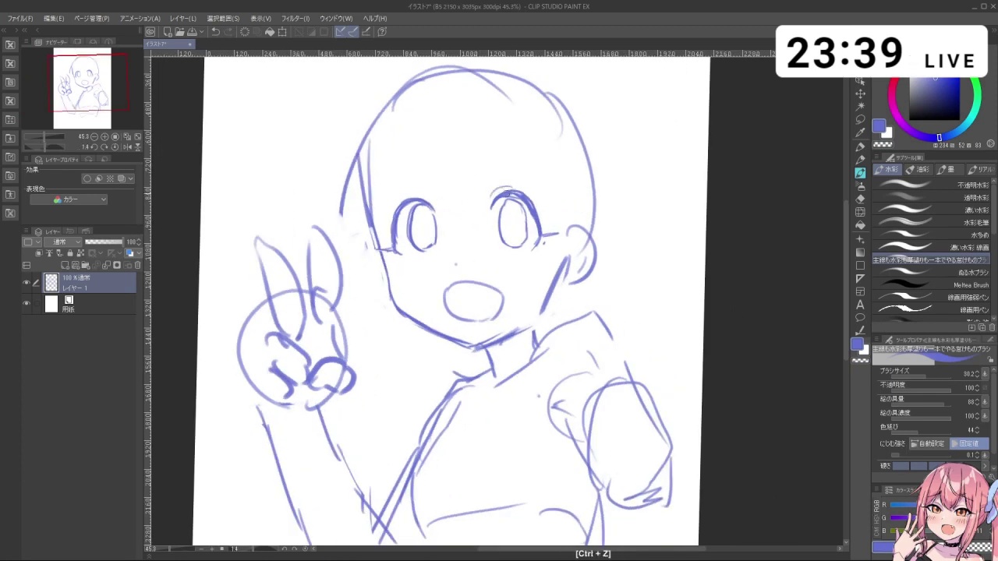
drag(541, 234, 478, 242)
drag(542, 243, 533, 256)
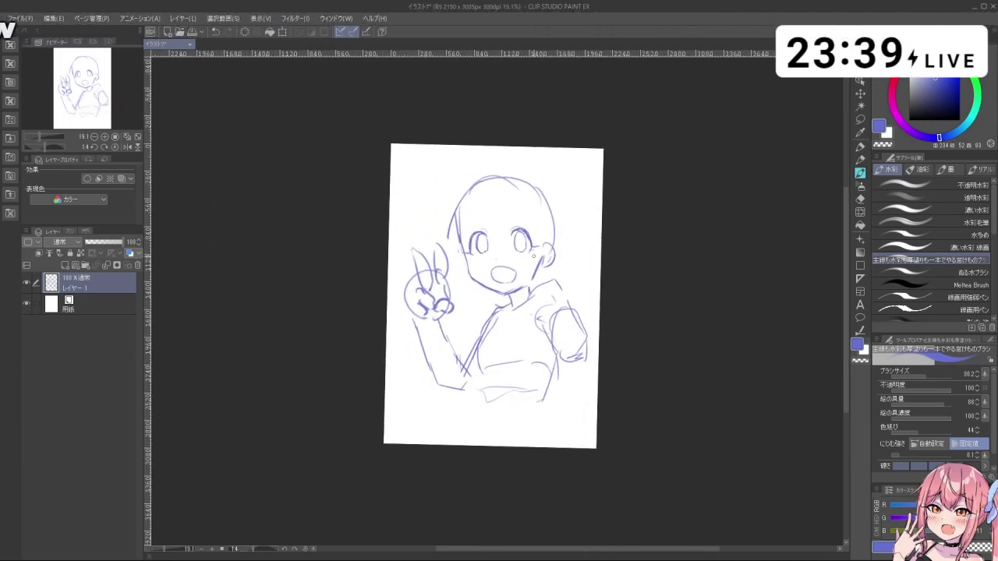
- Lasso both eyes together, transform them slightly as a group, apply the change and clear the selection
key(ctrl+space)
ctrl+click(511, 232)
key(m)
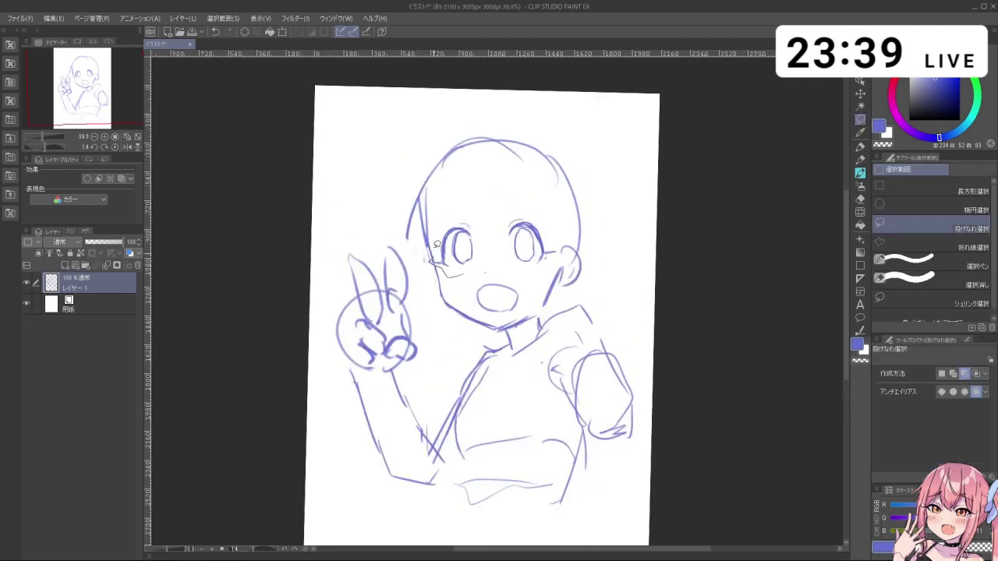
drag(550, 266, 484, 263)
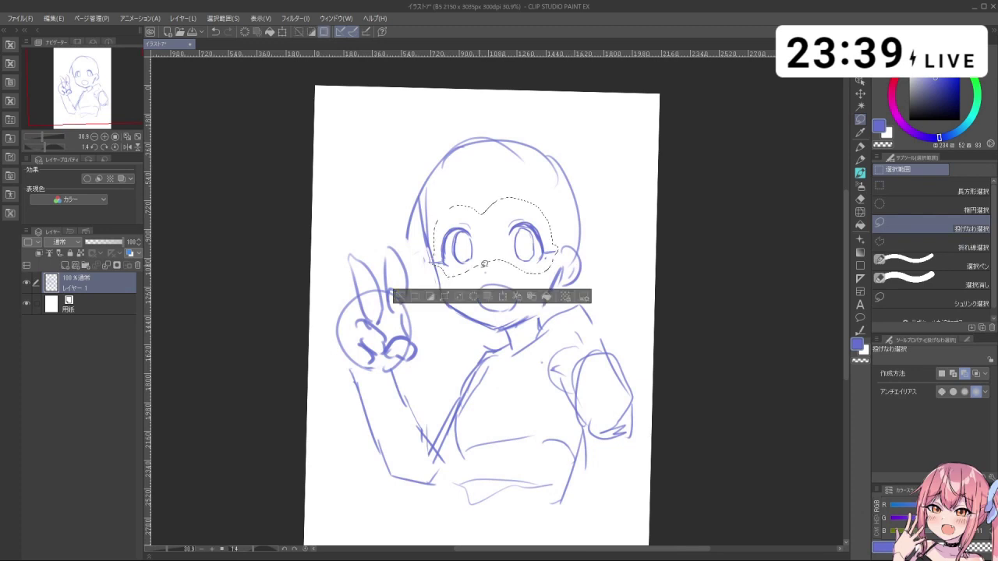
click(499, 298)
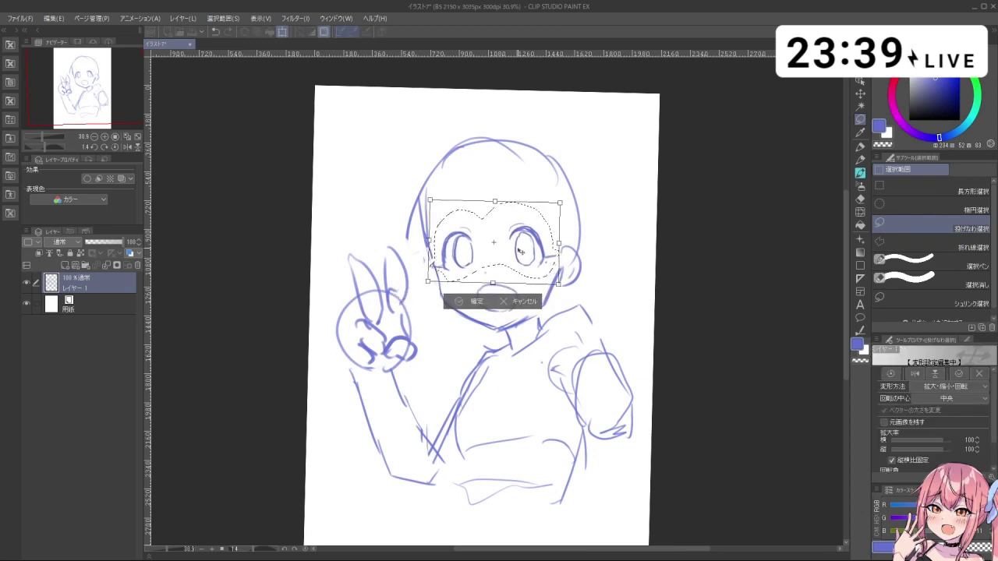
drag(524, 253, 523, 252)
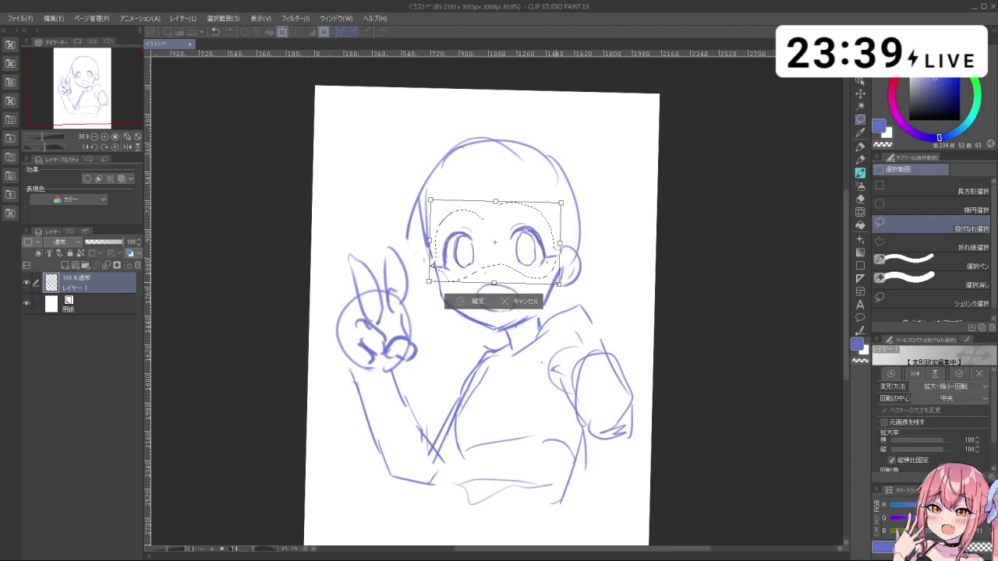
mouse_move(559, 284)
mouse_down()
mouse_move(546, 270)
mouse_move(504, 281)
mouse_up()
click(469, 300)
click(403, 299)
- Switch back to the brush and retouch the lower iris outline of the eye nearer the raised hand
key(ctrl+space)
key(space)
mouse_move(527, 210)
mouse_down()
mouse_move(551, 159)
mouse_move(548, 186)
mouse_up()
click(860, 173)
key(ctrl+space)
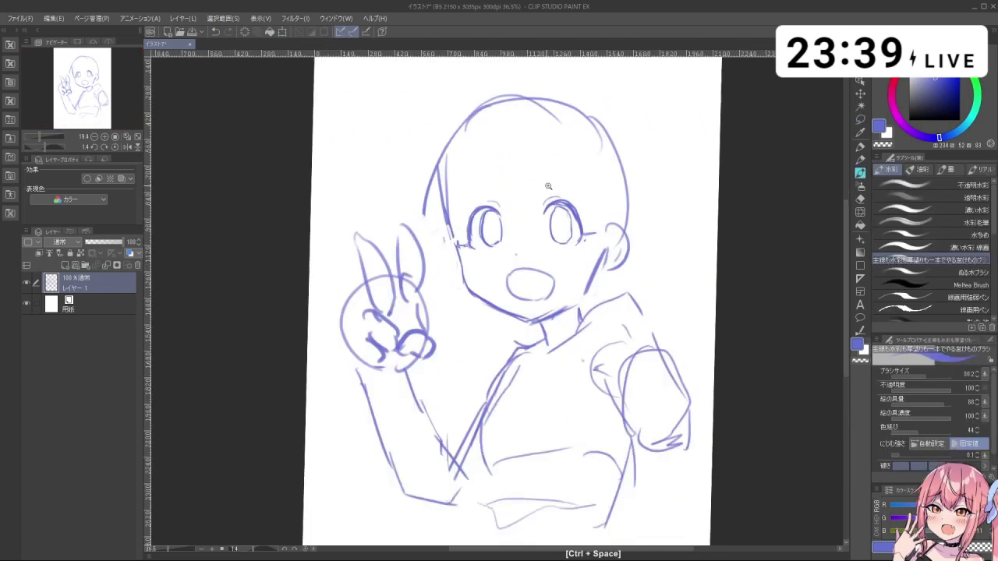
ctrl+click(548, 187)
click(862, 200)
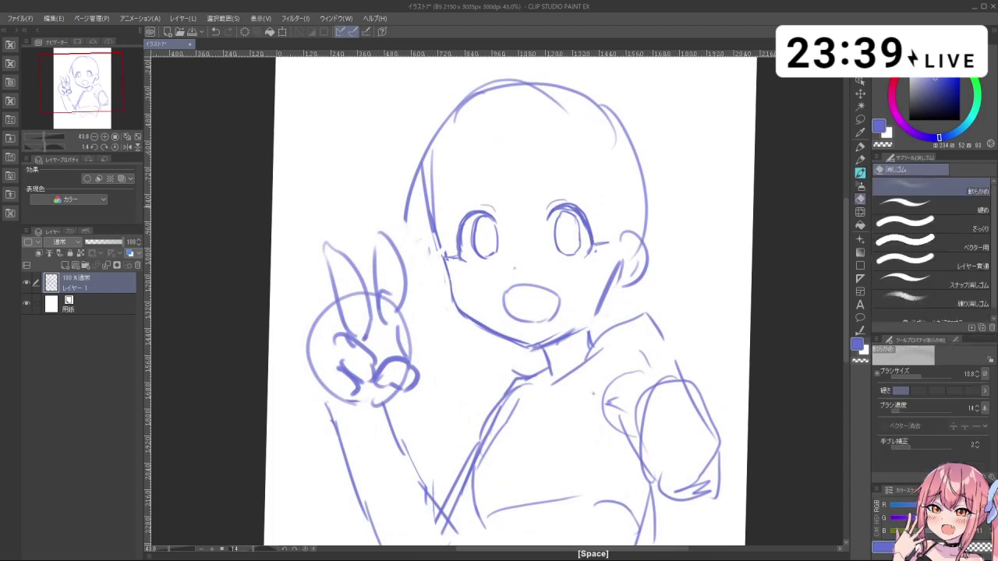
click(860, 173)
ctrl+click(496, 236)
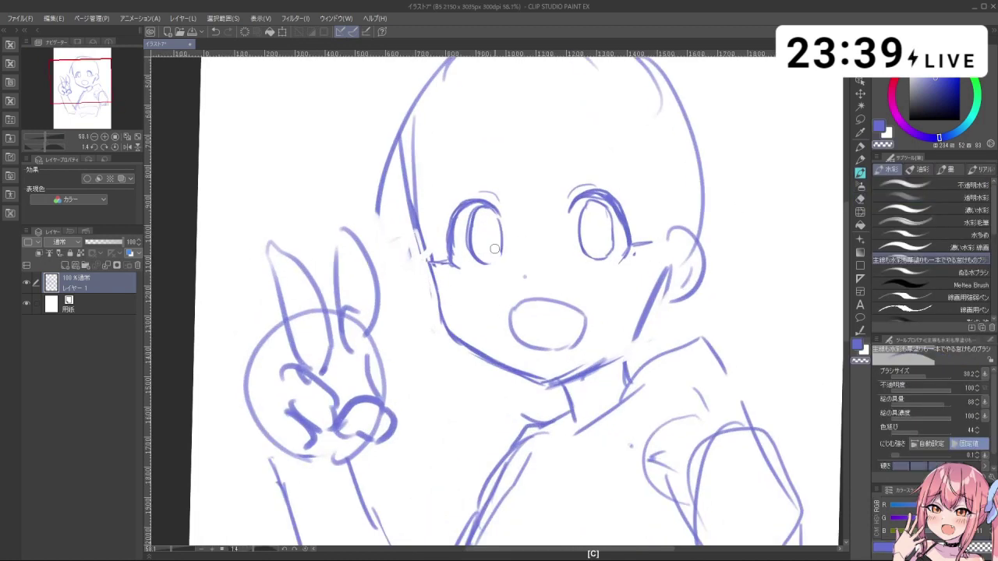
key(ctrl+z)
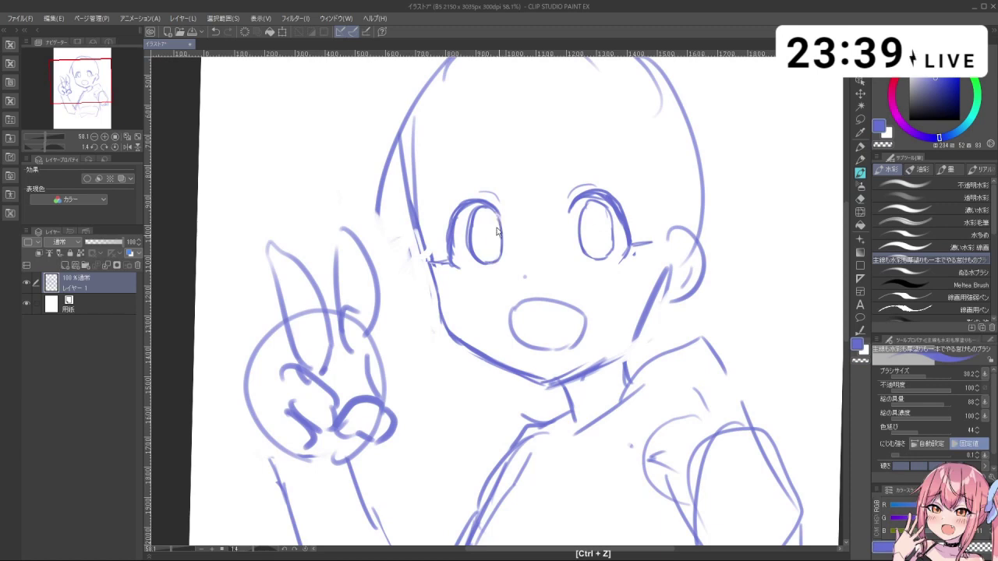
key(c)
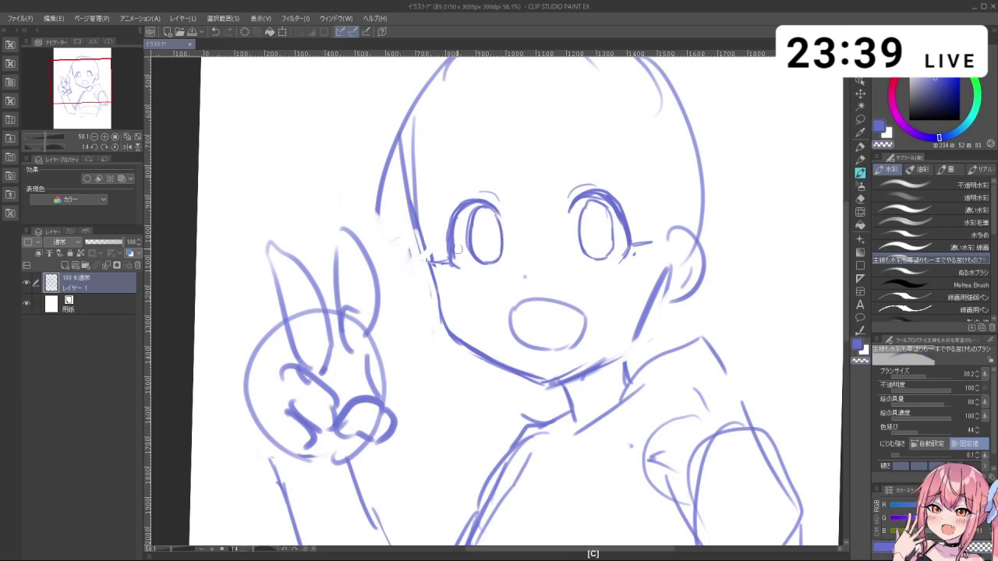
- Clean up the stray marks around the outer corner of the ear-side eye
key(space)
scroll(592, 195, down, 5)
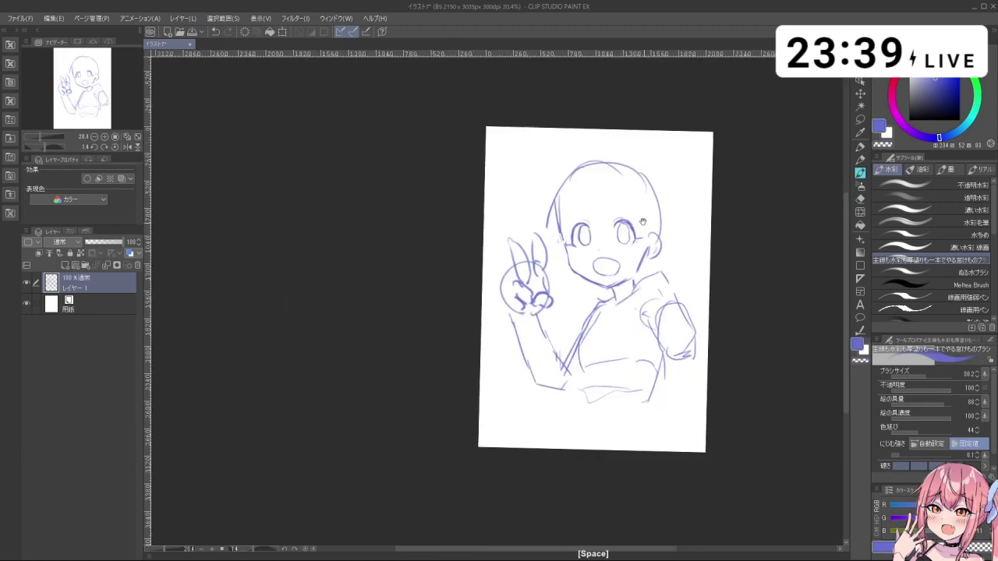
key(ctrl+space)
drag(594, 193, 667, 195)
key(shift+space)
drag(616, 284, 490, 229)
key(c)
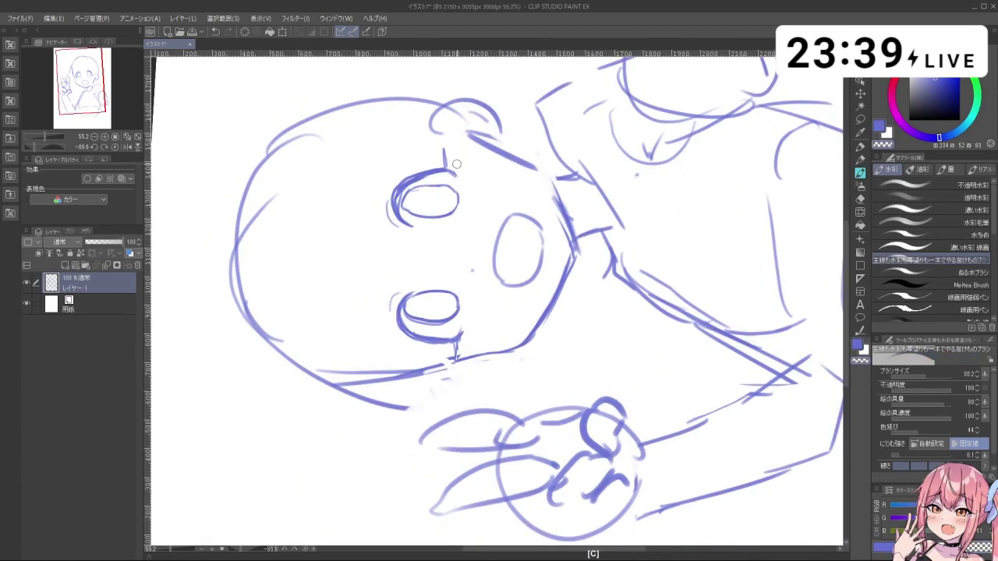
key(ctrl+z)
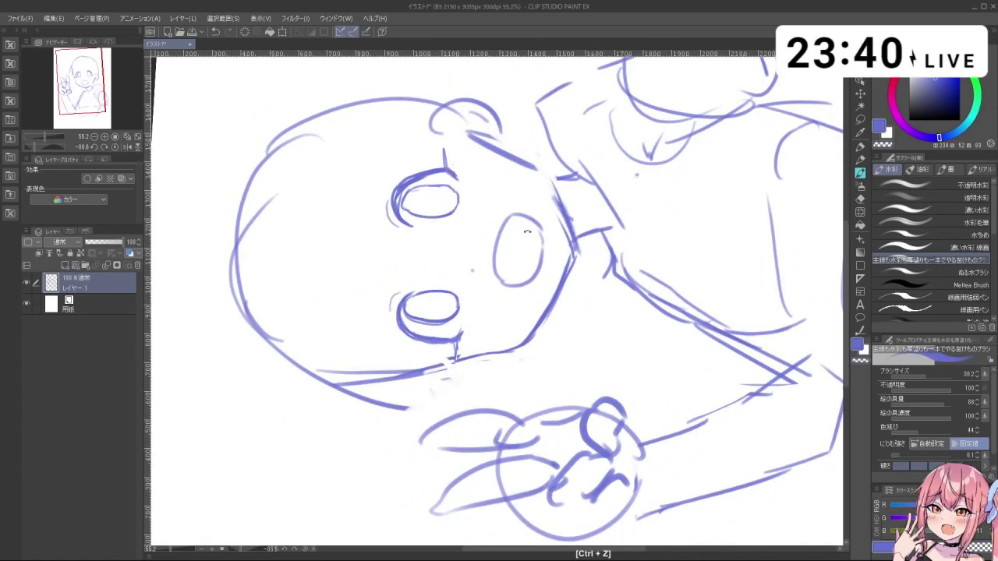
- Erase parts of the straight temple line on the raised-hand side of the face
key(shift+space)
drag(528, 231, 569, 392)
key(ctrl+space)
drag(638, 325, 565, 328)
key(space)
key(shift+space)
mouse_move(644, 458)
mouse_down()
mouse_move(560, 404)
mouse_move(596, 367)
mouse_up()
key(ctrl+space)
drag(475, 235, 529, 235)
key(c)
drag(442, 227, 440, 195)
drag(441, 243, 434, 162)
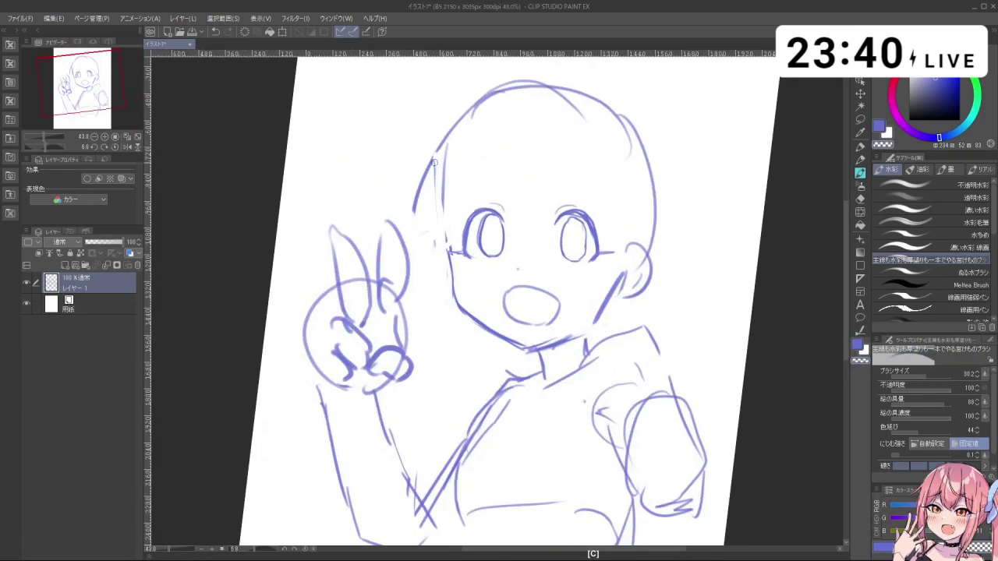
key(ctrl+z)
mouse_move(493, 97)
mouse_down()
mouse_move(439, 221)
mouse_move(454, 264)
mouse_up()
key(ctrl+z)
key(ctrl+z)
drag(442, 224, 447, 247)
key(ctrl+z)
key(ctrl+z)
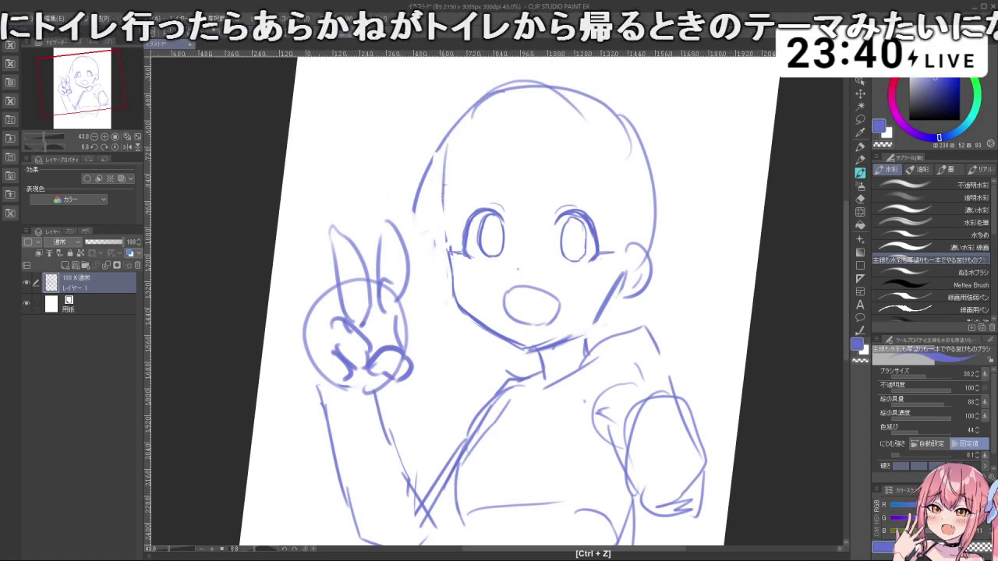
- Redraw the raised-hand side of the face as a smooth curve from the forehead past the temple to the eye corner
mouse_move(499, 87)
mouse_down()
mouse_move(446, 148)
mouse_move(444, 223)
mouse_up()
key(ctrl+z)
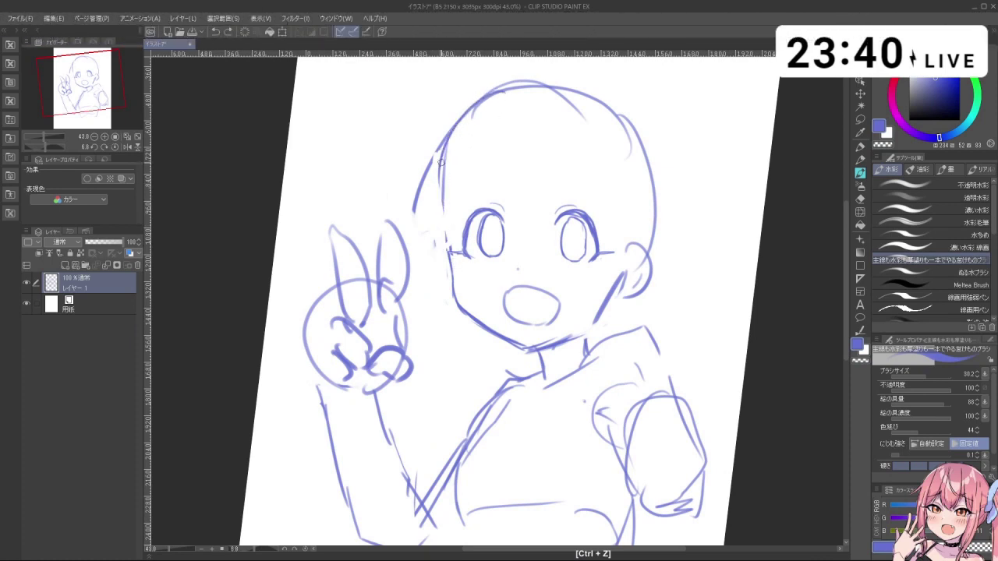
drag(444, 160, 449, 245)
key(ctrl+z)
key(ctrl+z)
key(ctrl+z)
drag(442, 189, 453, 260)
key(ctrl+z)
drag(443, 169, 453, 262)
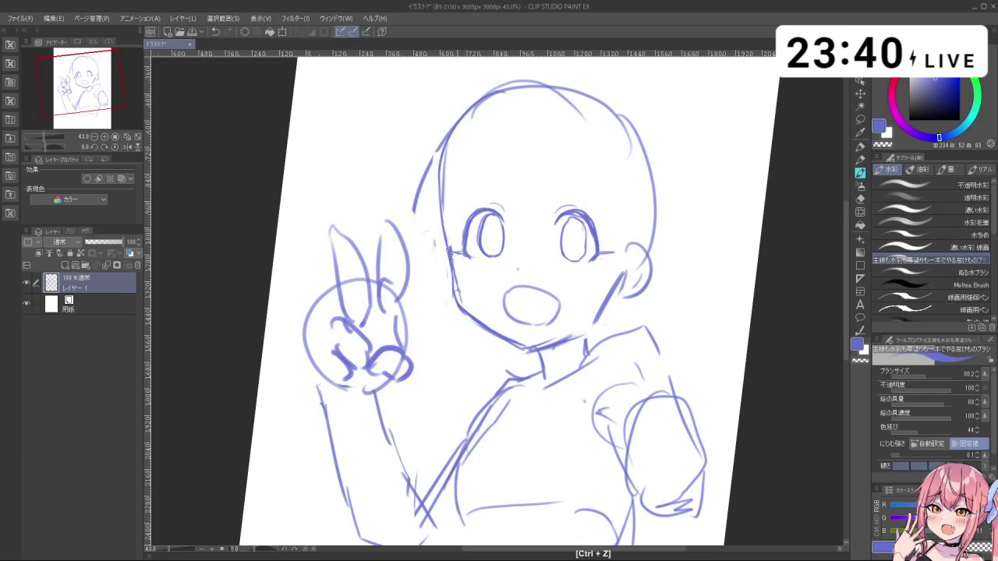
- Clean up the doubled cheek contour on the raised-hand side and retouch the jawline near the chin
key(c)
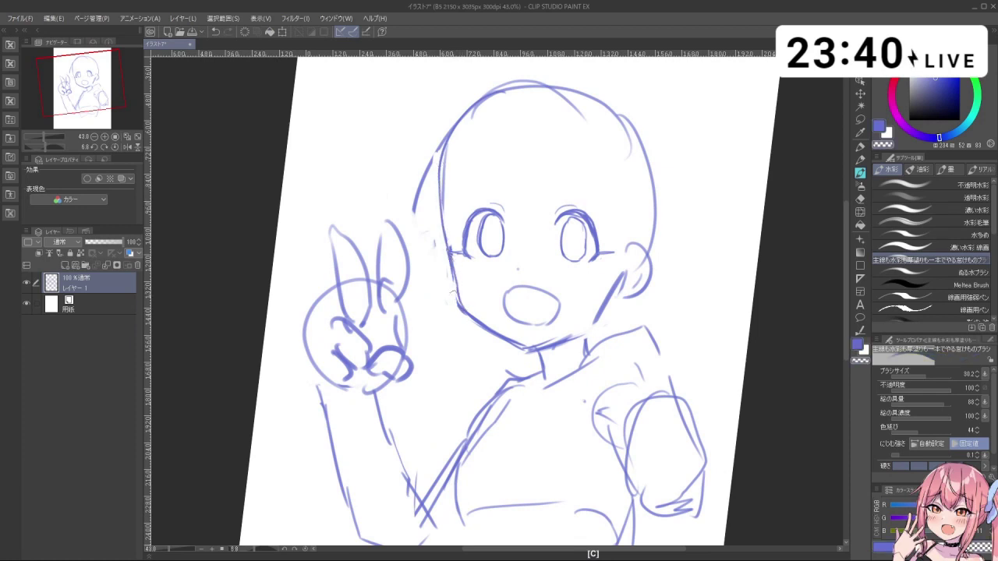
key(shift+space)
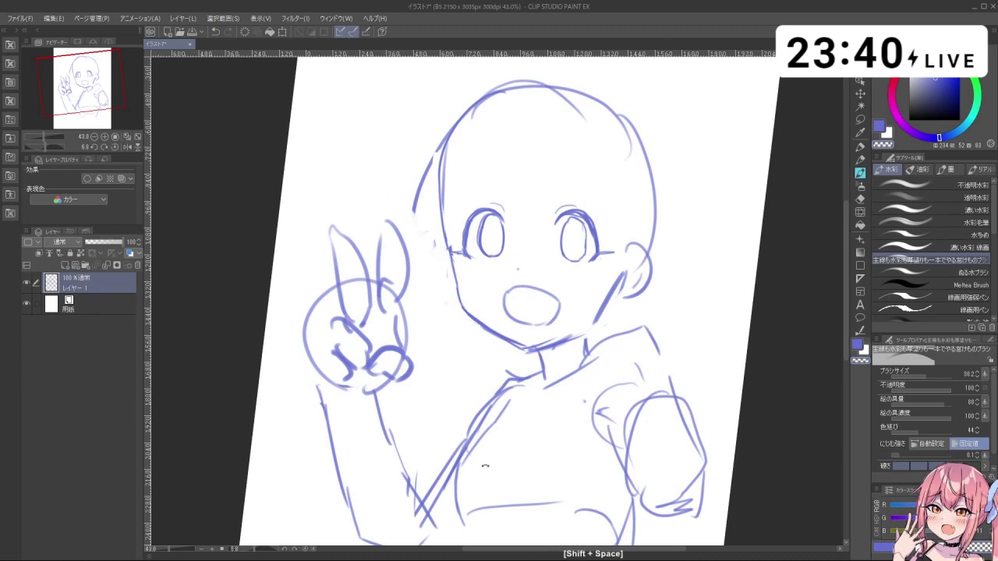
drag(467, 354, 436, 310)
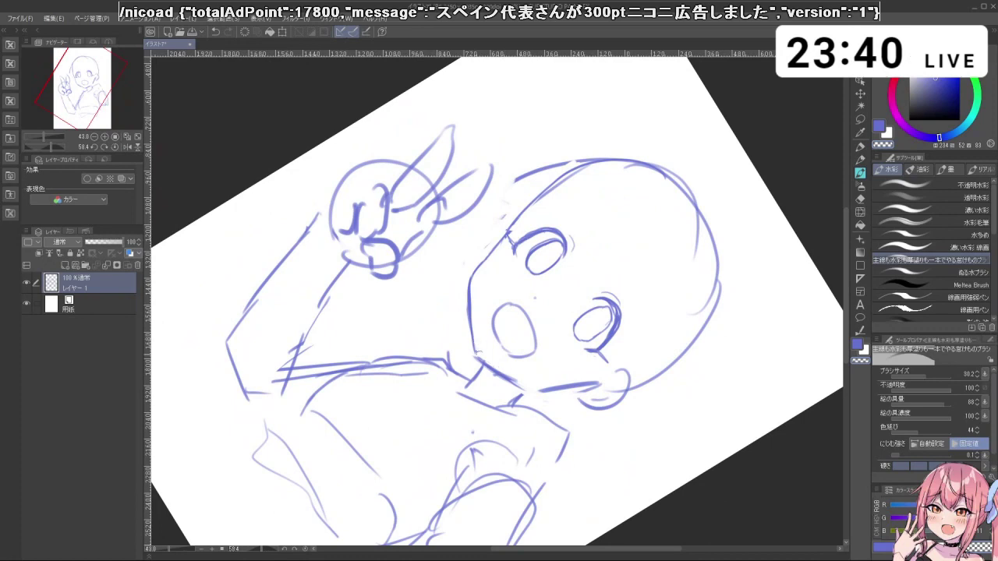
key(c)
key(ctrl+z)
drag(474, 336, 478, 353)
- Redraw the ear-side jawline as a thinner line running down towards the chin, undoing the misplaced strokes
key(shift+space)
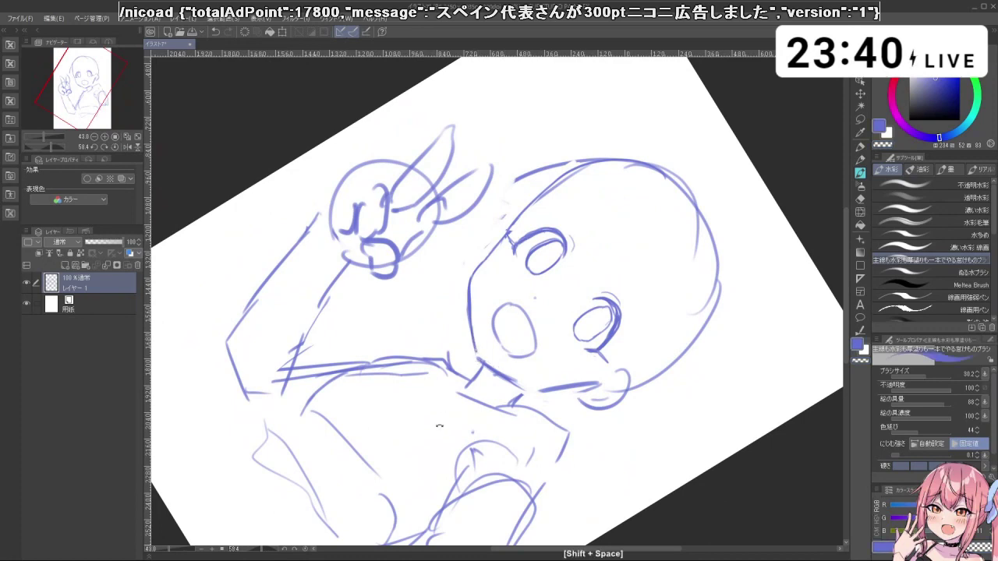
drag(439, 426, 623, 341)
key(ctrl+z)
key(ctrl+z)
key(ctrl+z)
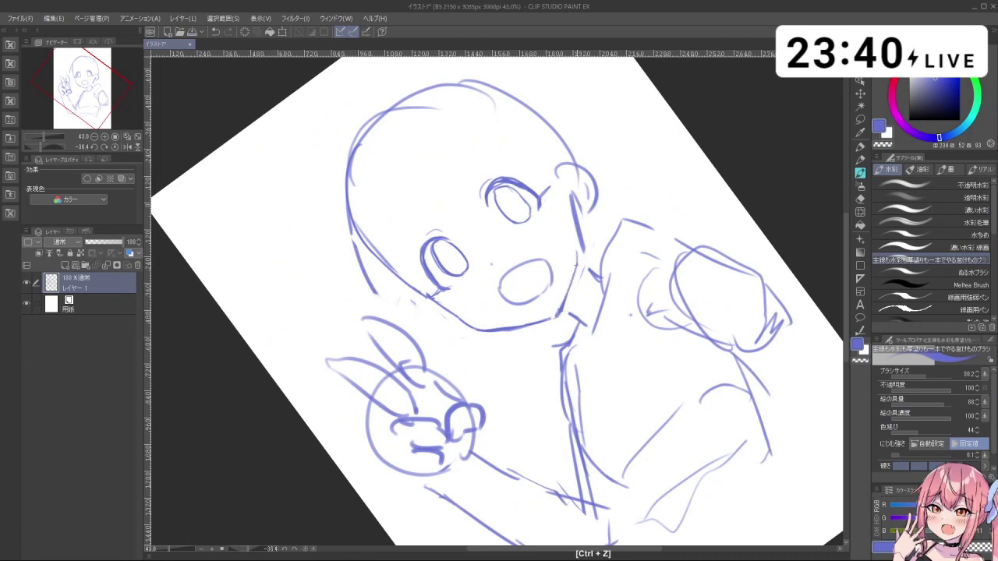
key(shift+space)
mouse_move(579, 265)
mouse_down()
mouse_move(613, 307)
mouse_move(547, 439)
mouse_move(594, 326)
mouse_up()
key(c)
key(c)
key(ctrl+z)
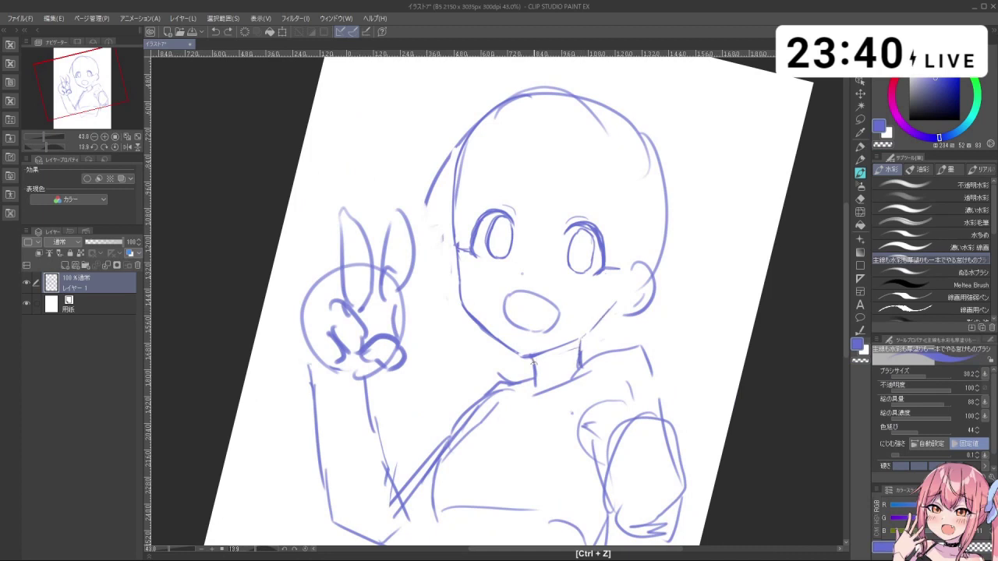
- Erase the upper edge of the open mouth and redraw it as a cleaner curve
key(ctrl+space)
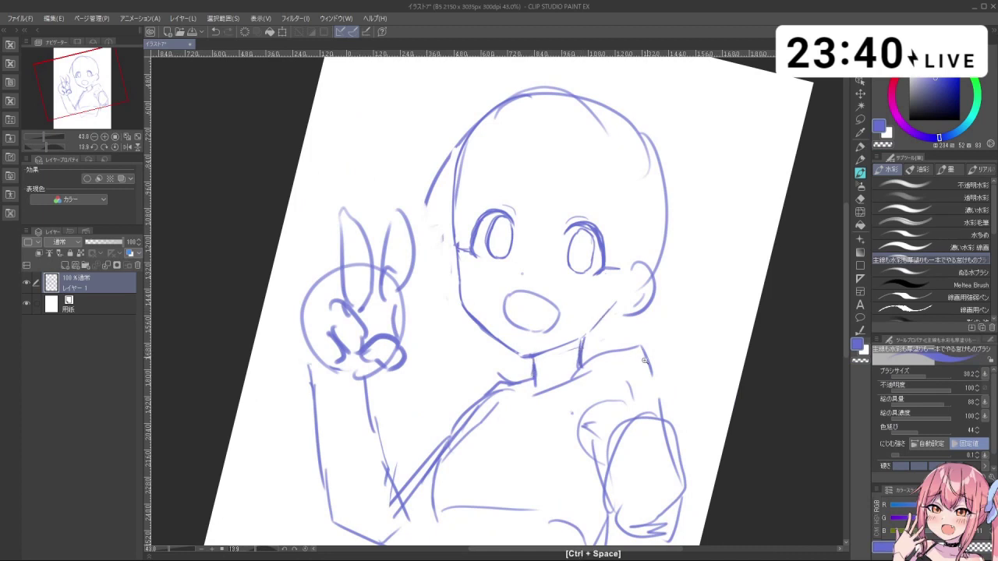
drag(654, 360, 613, 359)
key(space)
drag(614, 360, 570, 299)
key(ctrl+space)
drag(574, 258, 601, 258)
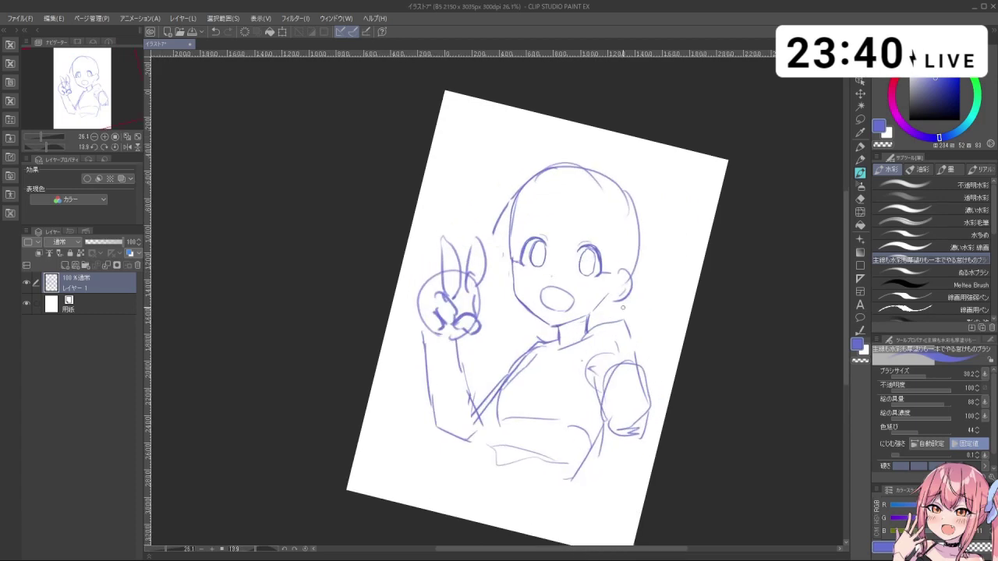
key(ctrl+space)
drag(555, 300, 584, 304)
key(shift+space)
drag(586, 379, 557, 186)
key(c)
drag(455, 223, 460, 273)
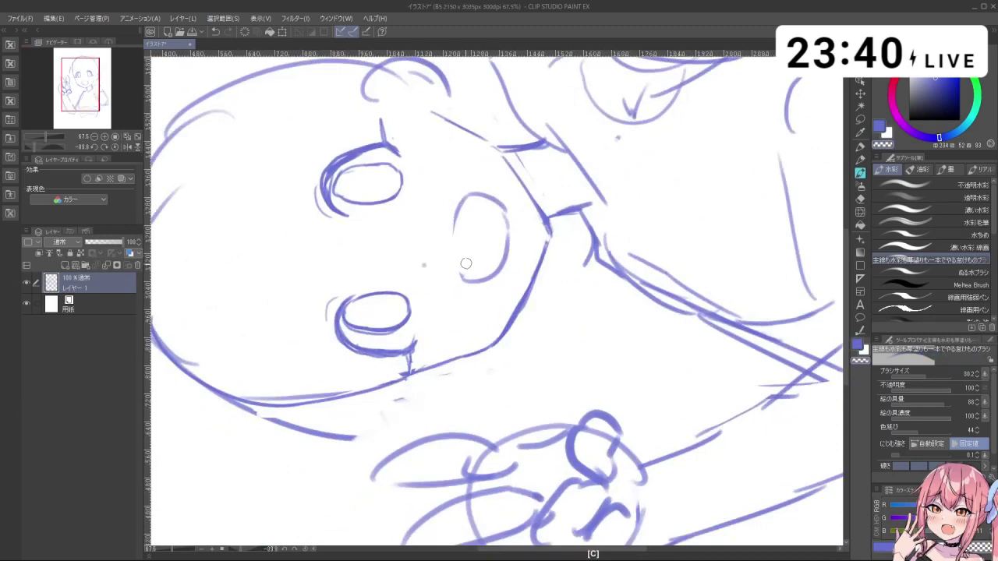
key(c)
key(ctrl+z)
mouse_move(460, 201)
mouse_down()
mouse_move(455, 274)
mouse_move(453, 222)
mouse_move(470, 281)
mouse_up()
key(ctrl+z)
key(ctrl+z)
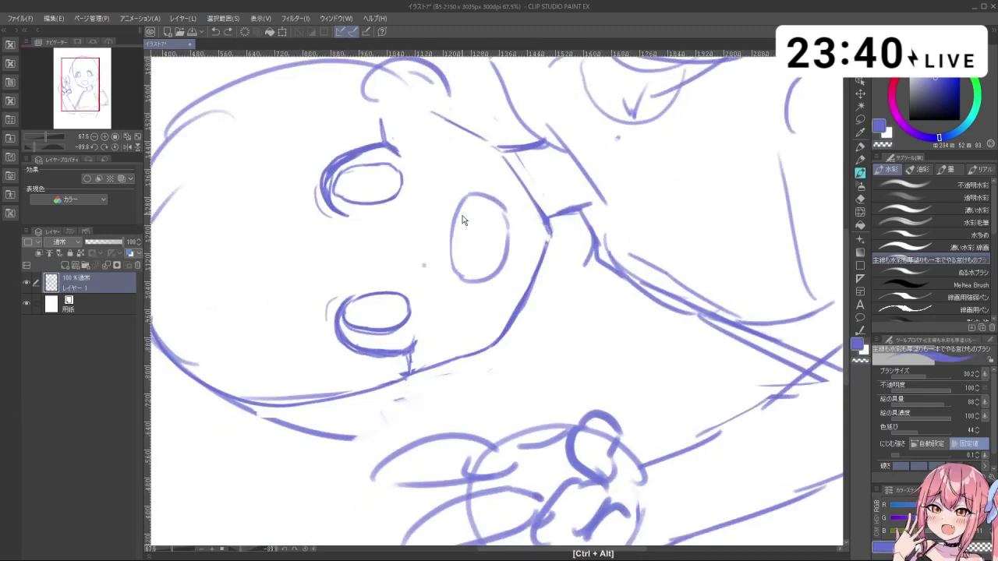
key(ctrl+z)
drag(457, 201, 465, 278)
- Retouch the ear-side corner of the mouth and add a line inside it just below the upper edge
drag(465, 194, 515, 228)
key(c)
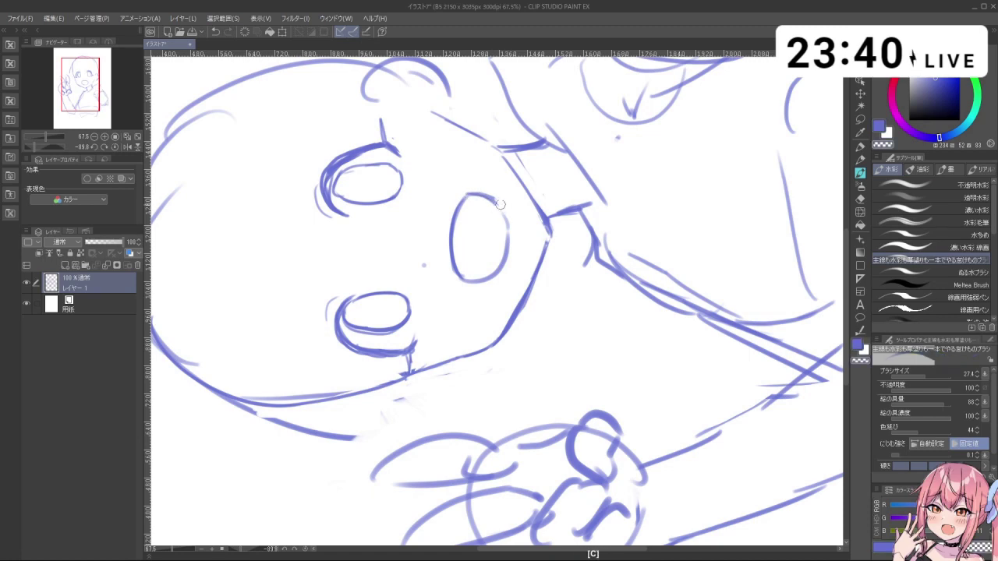
key(ctrl+z)
key(shift+space)
mouse_move(550, 324)
mouse_down()
mouse_move(512, 357)
mouse_move(482, 357)
mouse_up()
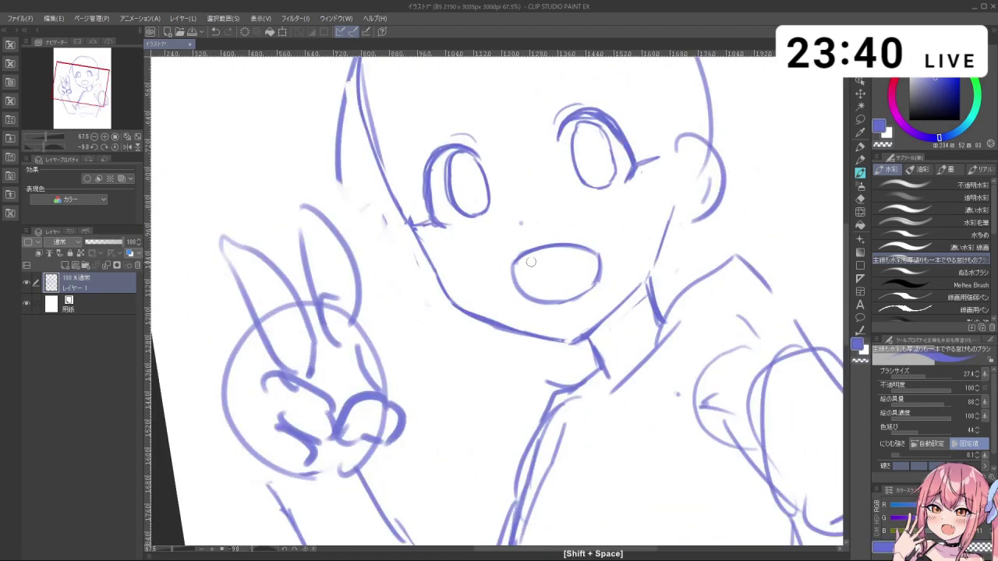
key(ctrl+z)
drag(524, 257, 578, 251)
key(ctrl+space)
drag(655, 244, 648, 240)
key(space)
drag(655, 120, 547, 158)
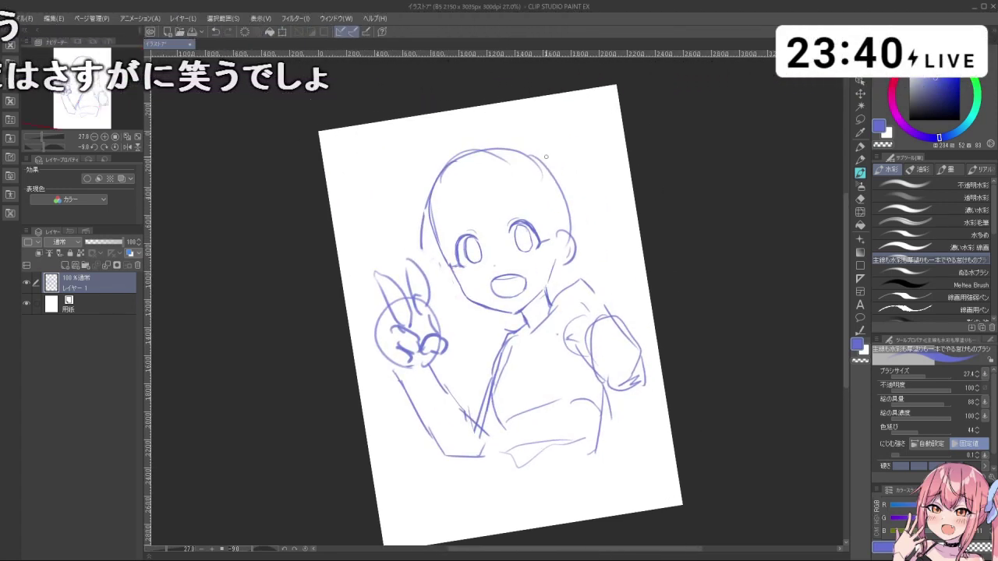
- Erase the doubled outer head outline on the raised-hand side
key(c)
key(ctrl+alt)
mouse_move(494, 170)
mouse_down()
mouse_move(496, 155)
mouse_move(516, 164)
mouse_up()
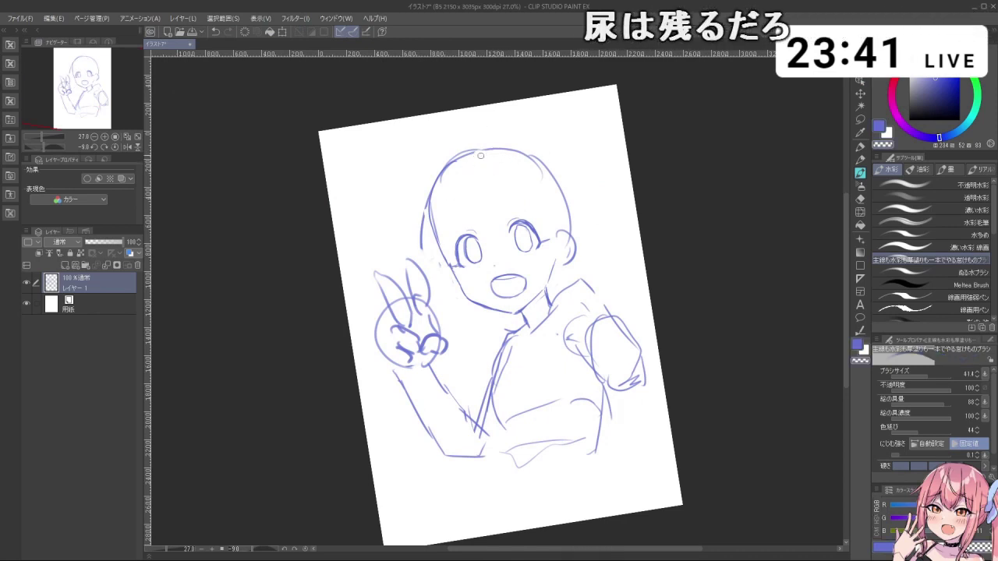
drag(424, 212, 421, 237)
drag(429, 193, 421, 245)
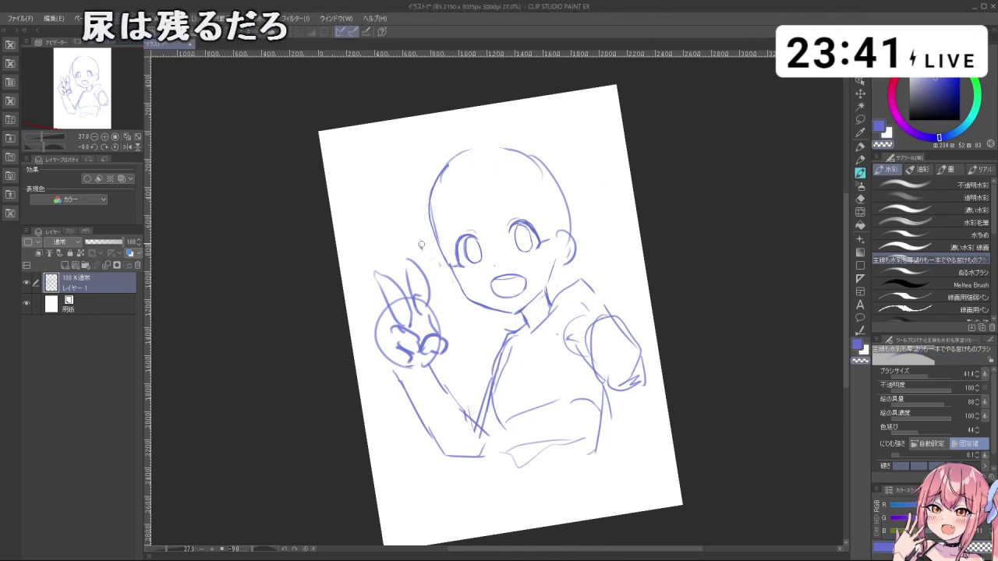
- Redraw the side of the head on the raised-hand side as one curve running down to the eye's outer corner
key(c)
key(ctrl+alt)
drag(456, 202, 457, 205)
key(ctrl+z)
key(ctrl+z)
key(ctrl+z)
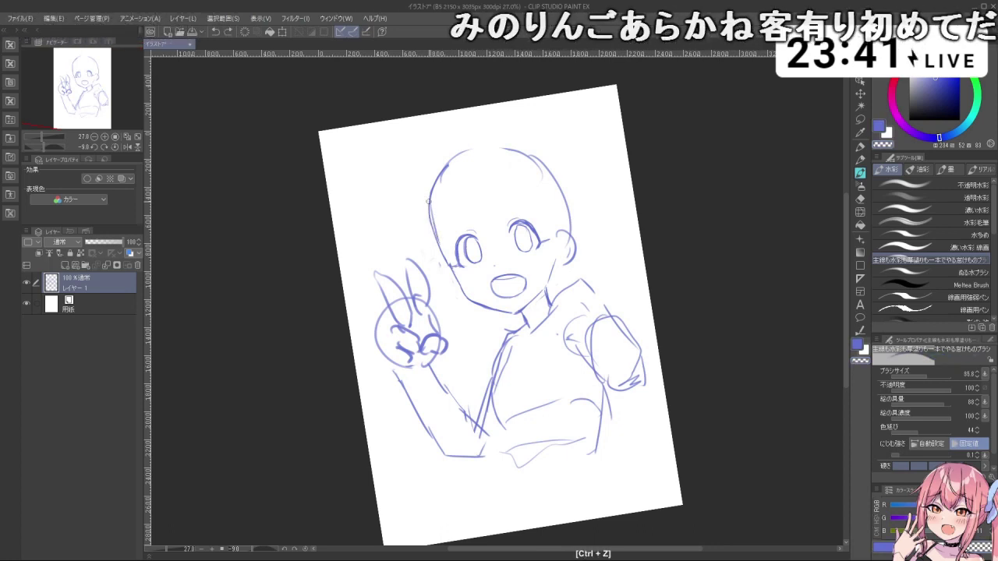
key(c)
mouse_move(431, 195)
mouse_down()
mouse_move(433, 237)
mouse_move(454, 264)
mouse_up()
key(ctrl+z)
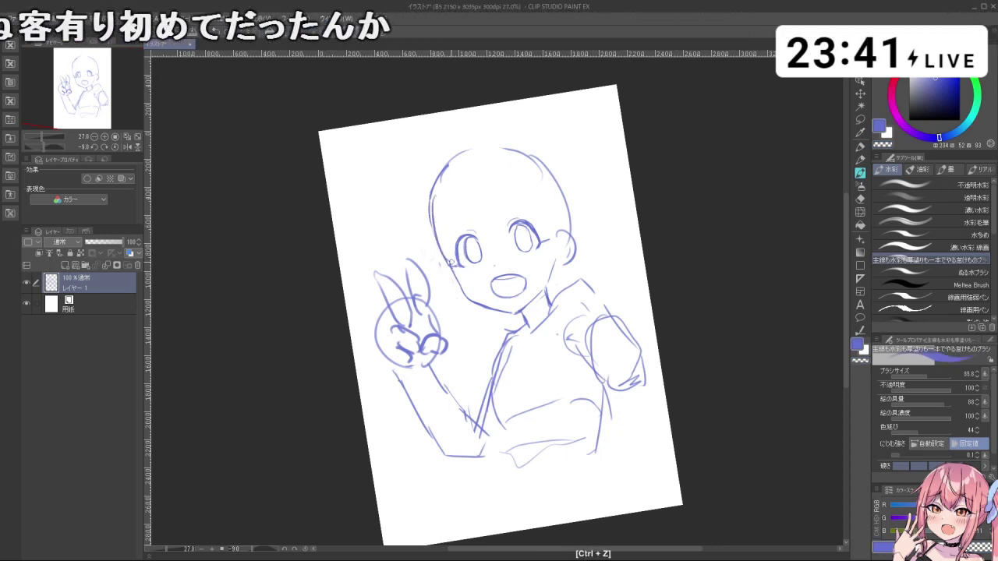
key(ctrl+z)
drag(430, 190, 451, 268)
key(ctrl+z)
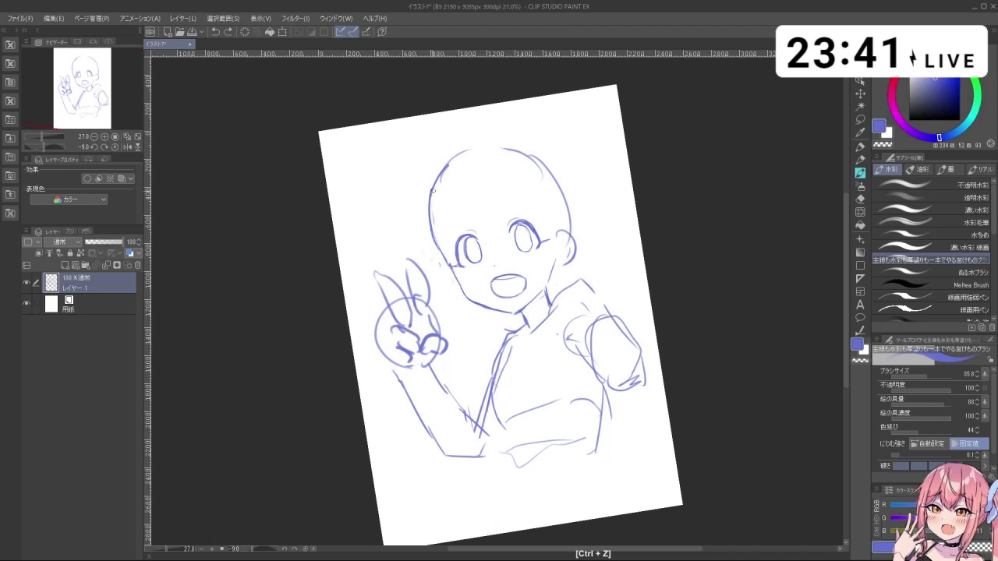
drag(431, 196, 441, 256)
- Sketch a higher, rounder crown outline sweeping over the head and down towards the ear
drag(469, 149, 541, 139)
key(ctrl+z)
key(ctrl+z)
key(ctrl+z)
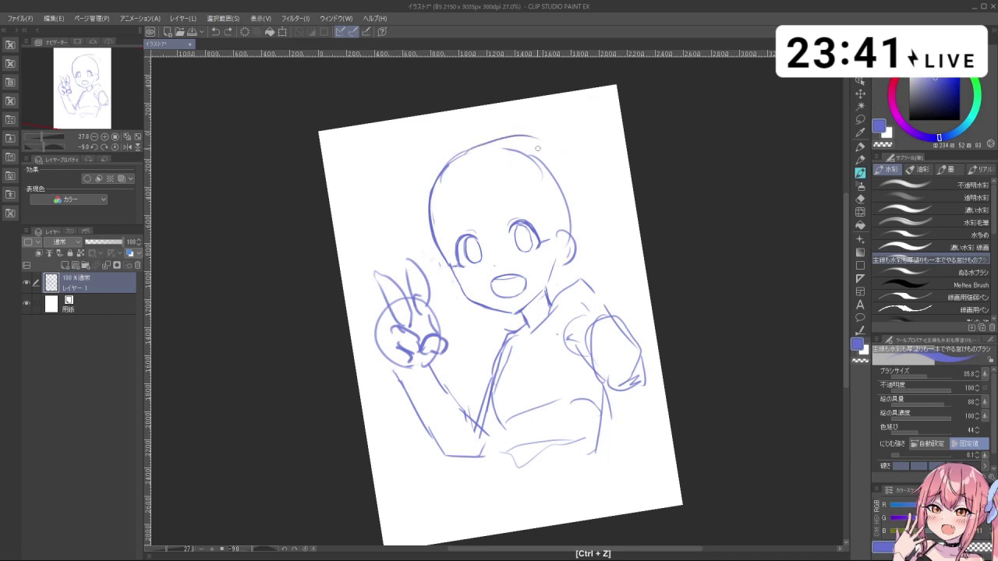
key(ctrl+z)
mouse_move(464, 154)
mouse_down()
mouse_move(536, 140)
mouse_move(577, 194)
mouse_up()
key(ctrl+z)
- Erase the old skull lines inside the new crown outline and retouch the top of the curve
key(c)
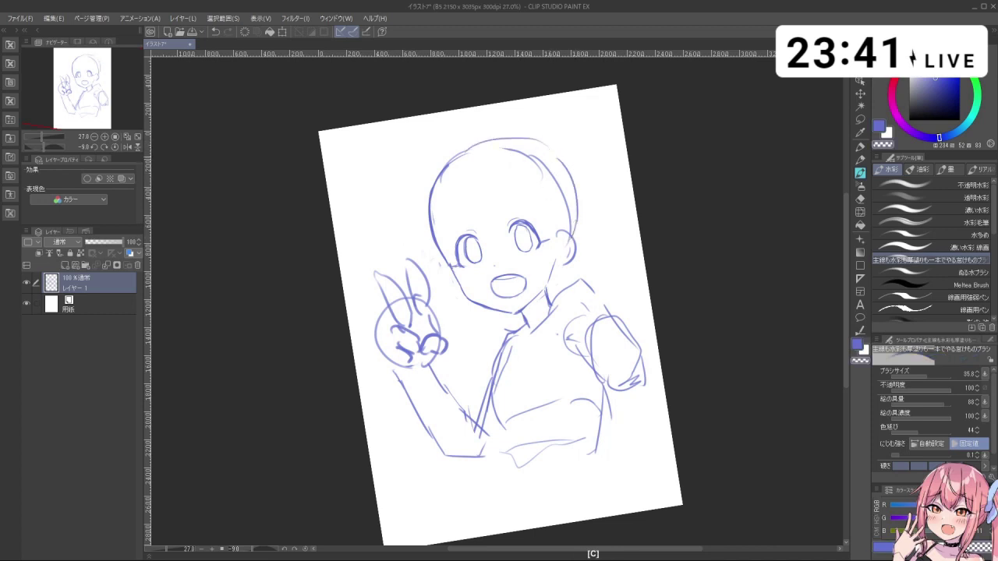
drag(527, 156, 538, 166)
mouse_move(521, 159)
mouse_down()
mouse_move(539, 162)
mouse_move(563, 212)
mouse_up()
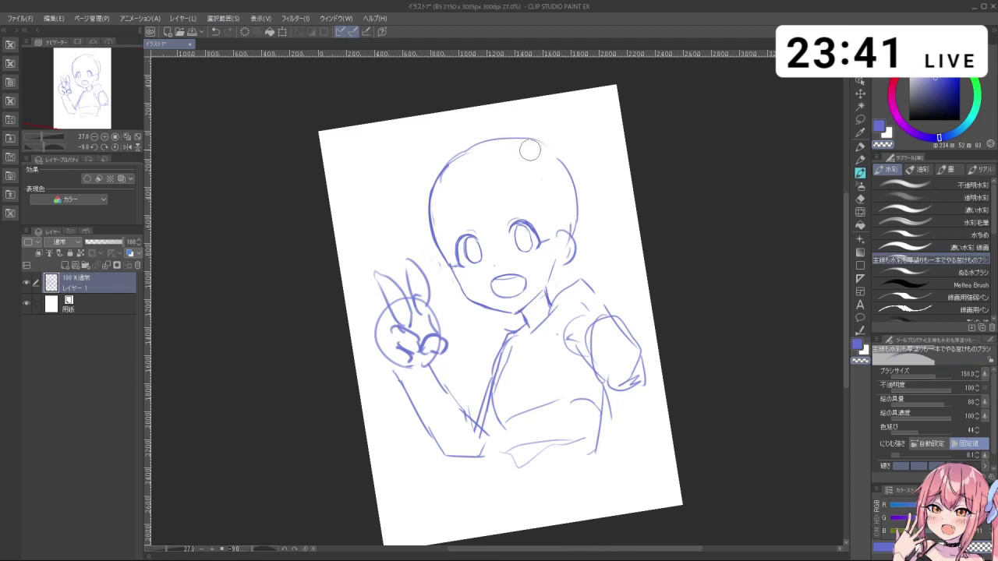
mouse_move(509, 144)
mouse_down()
mouse_move(470, 153)
mouse_move(466, 178)
mouse_up()
key(c)
key(ctrl+z)
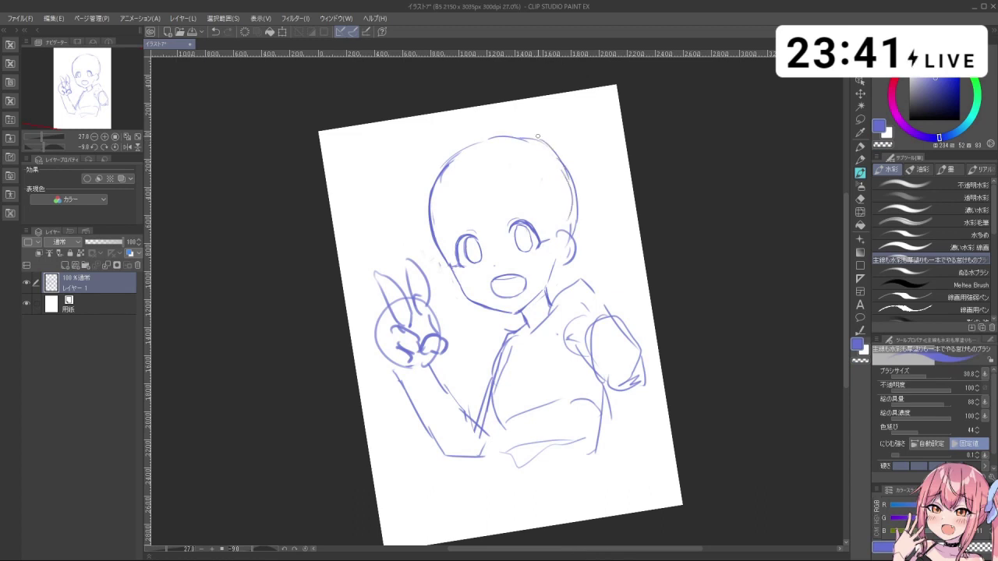
- Lasso the ear-side eye and adjust it with a transform
drag(557, 270, 502, 265)
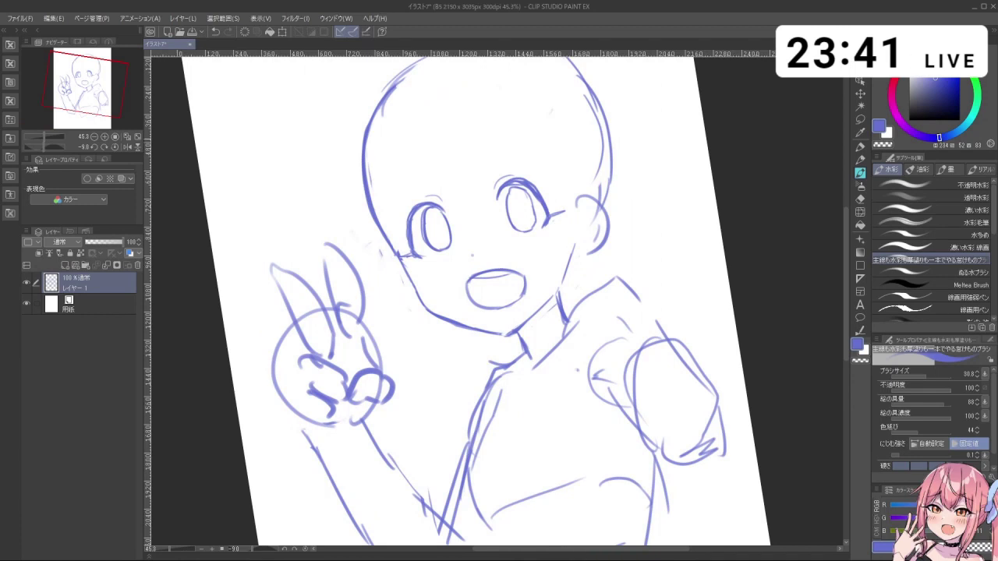
key(m)
mouse_move(525, 166)
mouse_down()
mouse_move(572, 205)
mouse_move(551, 231)
mouse_up()
click(558, 266)
click(501, 266)
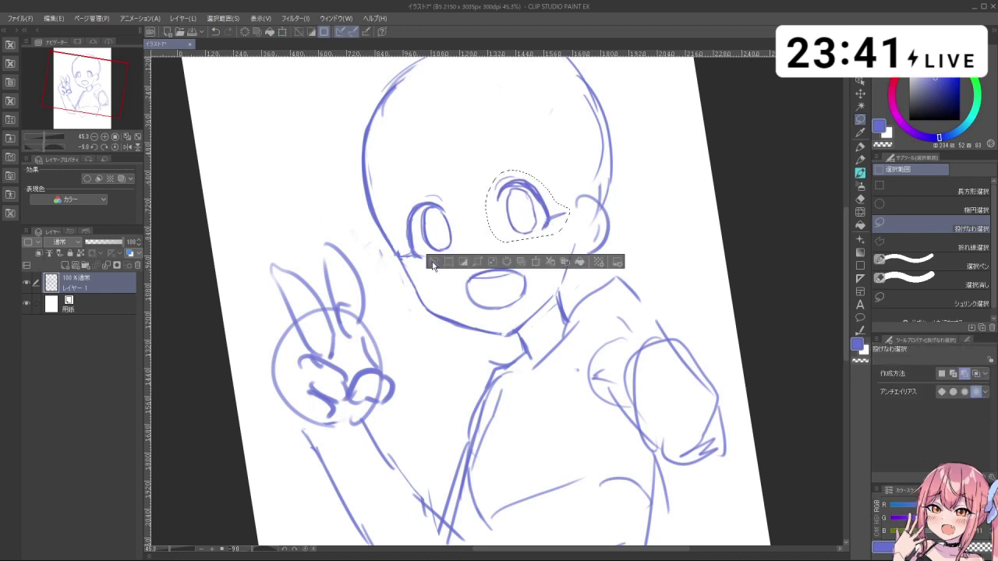
- Sketch the centre-parted fringe, with a small peak on the forehead and a strand curving down beside the ear-side eye
key(b)
mouse_move(583, 179)
mouse_down()
mouse_move(563, 179)
mouse_move(574, 216)
mouse_up()
key(ctrl+z)
mouse_move(503, 161)
mouse_down()
mouse_move(515, 155)
mouse_move(525, 166)
mouse_move(523, 153)
mouse_move(555, 197)
mouse_move(566, 281)
mouse_move(577, 256)
mouse_move(582, 301)
mouse_move(489, 150)
mouse_up()
key(ctrl+z)
key(ctrl+z)
key(ctrl+z)
- Sketch the fringe strand from the parting down past the raised-hand-side eye, undoing the misplaced strokes
drag(470, 156, 438, 241)
key(ctrl+z)
mouse_move(470, 157)
mouse_down()
mouse_move(443, 201)
mouse_move(436, 268)
mouse_move(449, 327)
mouse_move(442, 247)
mouse_move(443, 270)
mouse_up()
key(ctrl+z)
key(ctrl+z)
key(ctrl+z)
key(ctrl+z)
key(ctrl+z)
- Add a side lock running from beside the raised-hand-side eye down along the cheek
drag(442, 204, 440, 276)
key(ctrl+z)
drag(438, 234, 448, 318)
key(ctrl+z)
drag(436, 263, 450, 332)
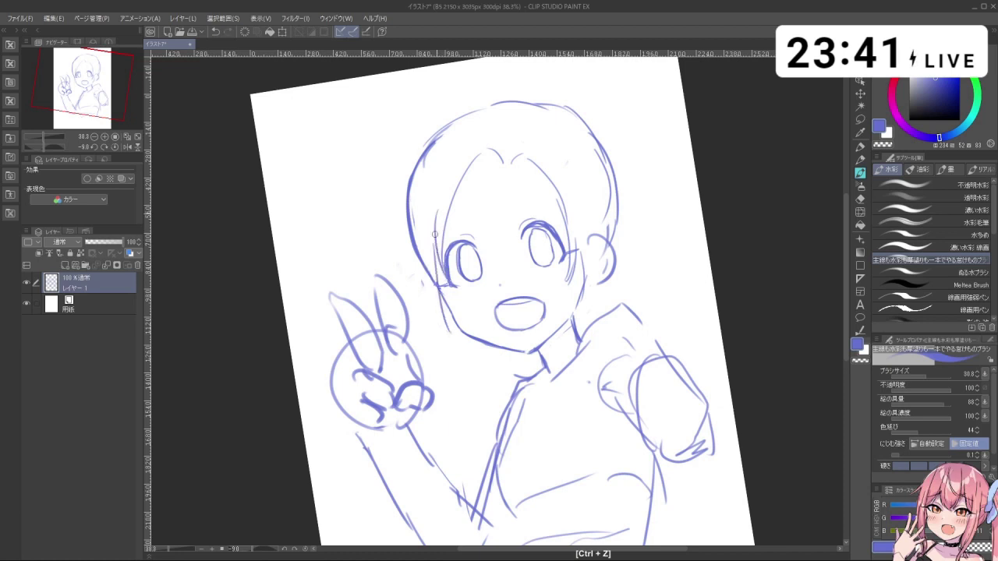
- Erase the skull outline on the raised-hand side and replace it with a long hair strand falling to the jaw
key(c)
ctrl+alt+drag(430, 192, 438, 192)
drag(426, 142, 415, 261)
key(c)
ctrl+alt+drag(424, 202, 411, 203)
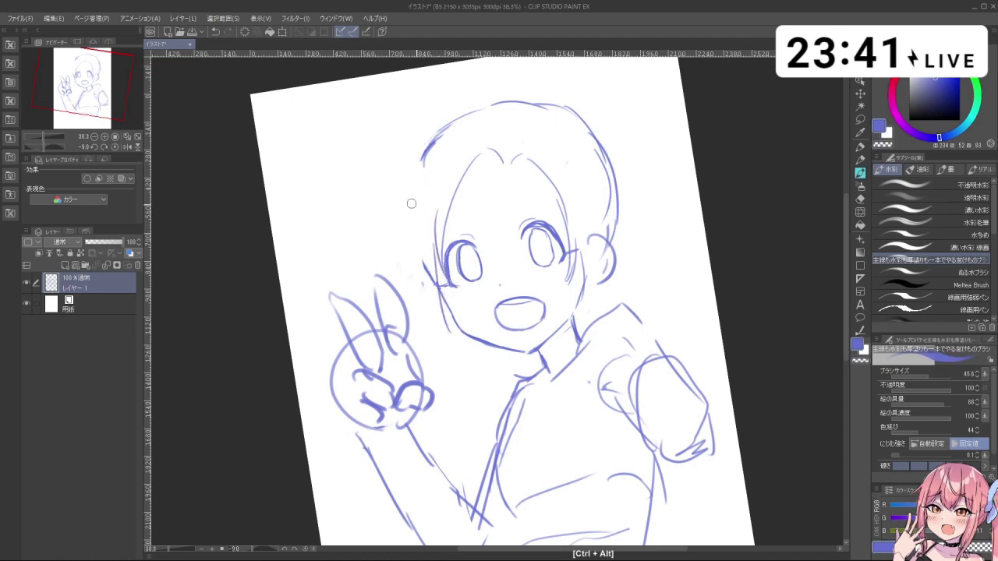
drag(430, 166, 421, 279)
key(ctrl+z)
mouse_move(419, 199)
mouse_down()
mouse_move(414, 252)
mouse_move(461, 354)
mouse_up()
key(ctrl+z)
- Sketch the hair lock between the ear-side eye and the ear, undoing the strokes that miss
mouse_move(551, 360)
shift+mouse_down()
mouse_move(590, 298)
mouse_move(562, 361)
shift+mouse_up()
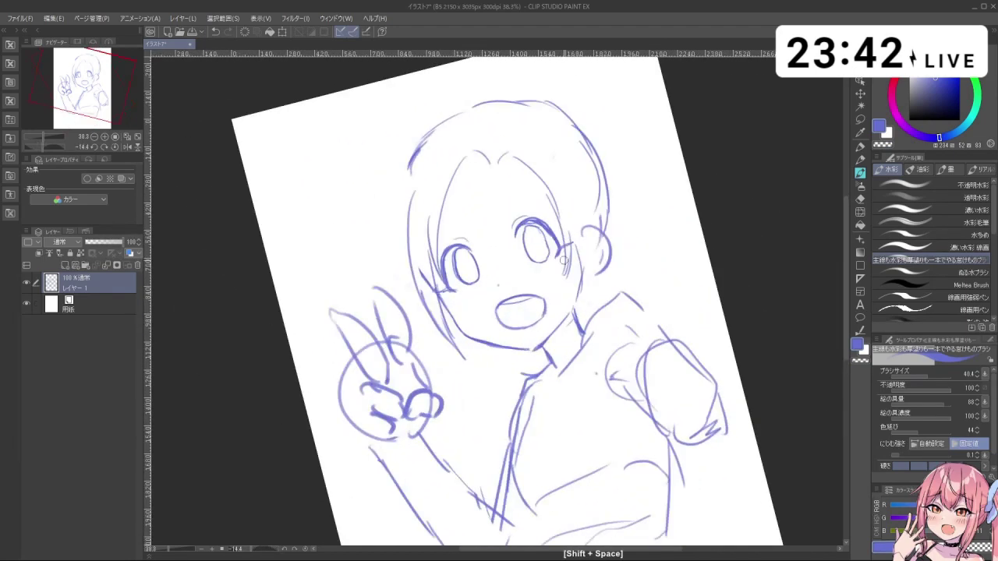
key(ctrl+z)
drag(564, 239, 562, 289)
mouse_move(575, 243)
mouse_down()
mouse_move(571, 276)
mouse_move(575, 261)
mouse_move(582, 290)
mouse_move(533, 318)
mouse_move(546, 318)
mouse_up()
key(ctrl+z)
key(ctrl+z)
key(c)
key(c)
key(ctrl+z)
key(ctrl+space)
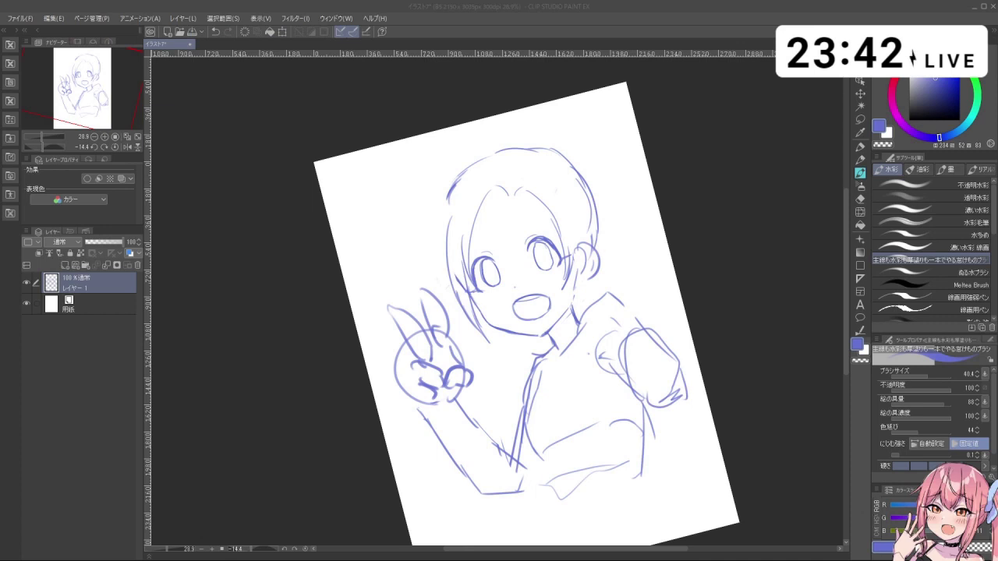
key(ctrl+z)
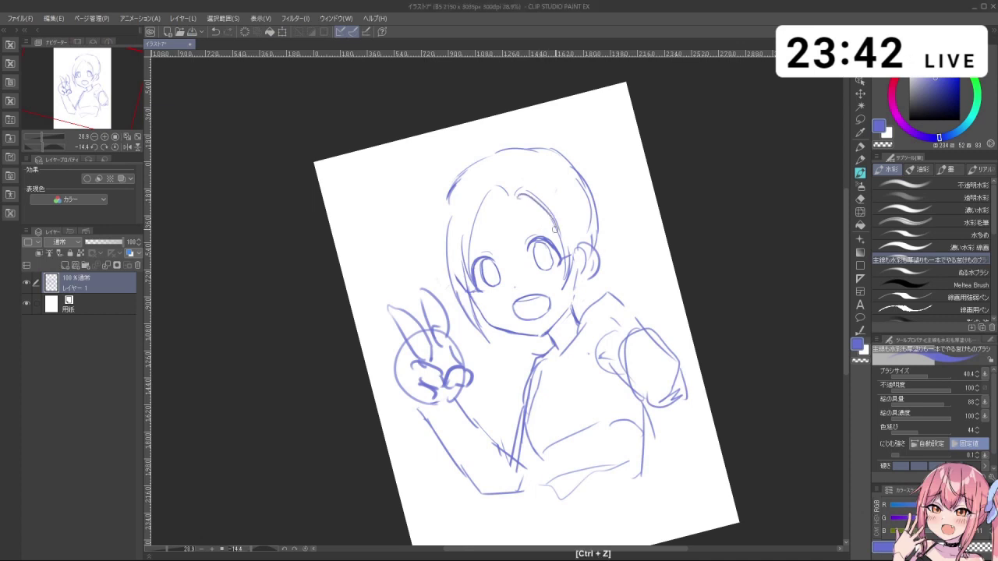
- Lasso the upper fringe with its parting, move it slightly lower on the forehead, and clear the selection
click(860, 119)
mouse_move(555, 190)
mouse_down()
mouse_move(565, 216)
mouse_move(539, 209)
mouse_move(476, 229)
mouse_move(489, 173)
mouse_move(546, 173)
mouse_up()
click(518, 259)
drag(541, 216, 553, 236)
click(485, 273)
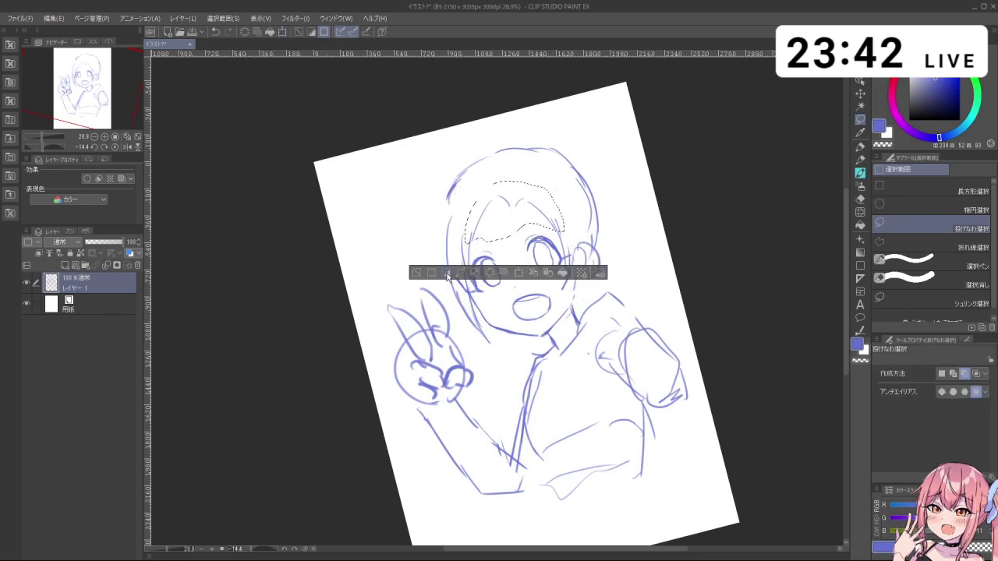
click(422, 274)
- Retouch the fringe line on the raised-hand side and the strand tips beside that eye
key(shift+space)
drag(657, 350, 665, 286)
drag(659, 348, 597, 392)
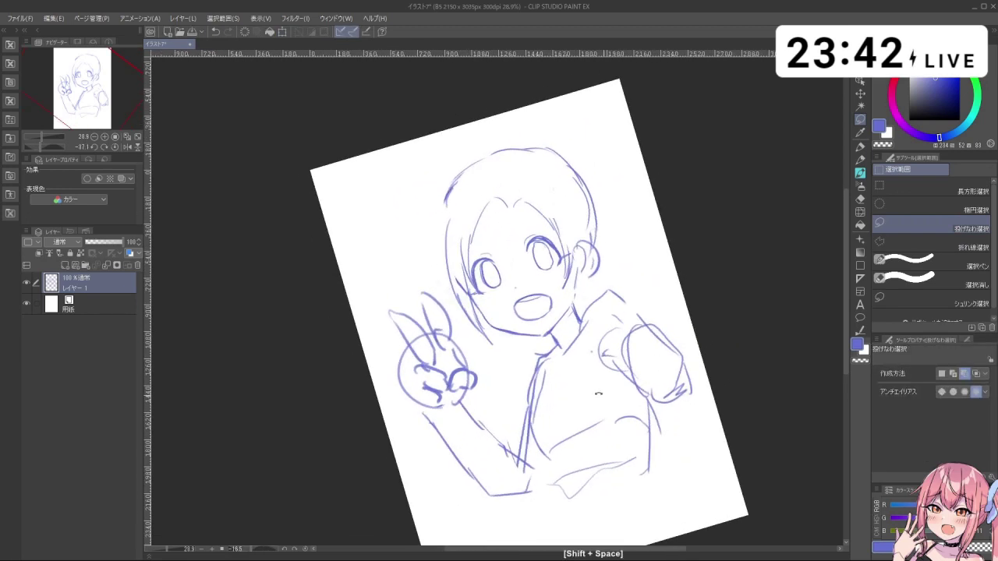
click(860, 174)
key(ctrl+z)
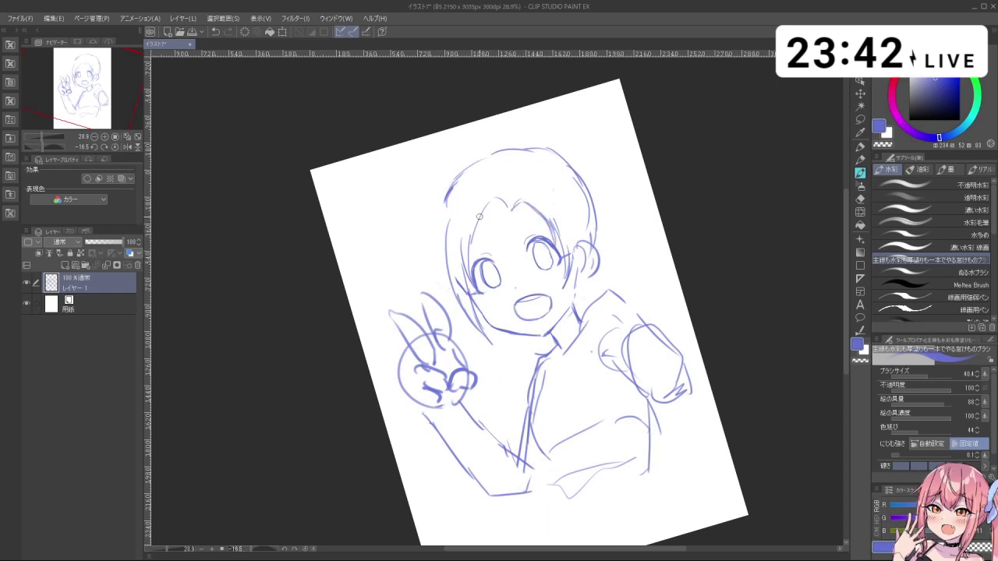
drag(468, 252, 485, 320)
key(ctrl+z)
drag(469, 278, 494, 336)
key(ctrl+z)
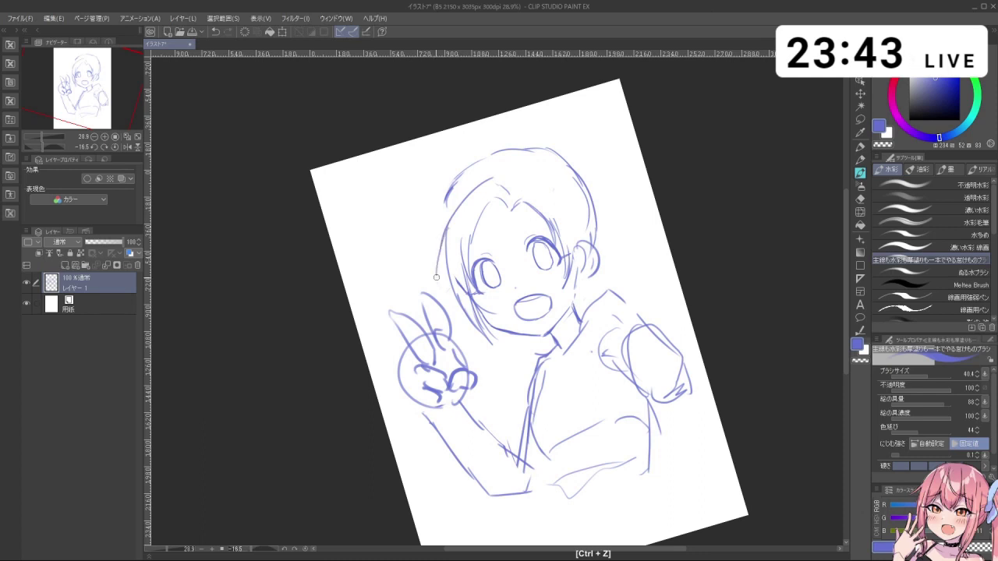
- Sketch a fuller outer hair contour on the raised-hand side, from above the parting down past eye level
mouse_move(489, 178)
mouse_down()
mouse_move(442, 241)
mouse_move(437, 268)
mouse_up()
key(ctrl+z)
key(ctrl+z)
mouse_move(490, 173)
mouse_down()
mouse_move(445, 212)
mouse_move(434, 254)
mouse_up()
key(ctrl+z)
drag(450, 210, 438, 278)
drag(441, 244, 451, 291)
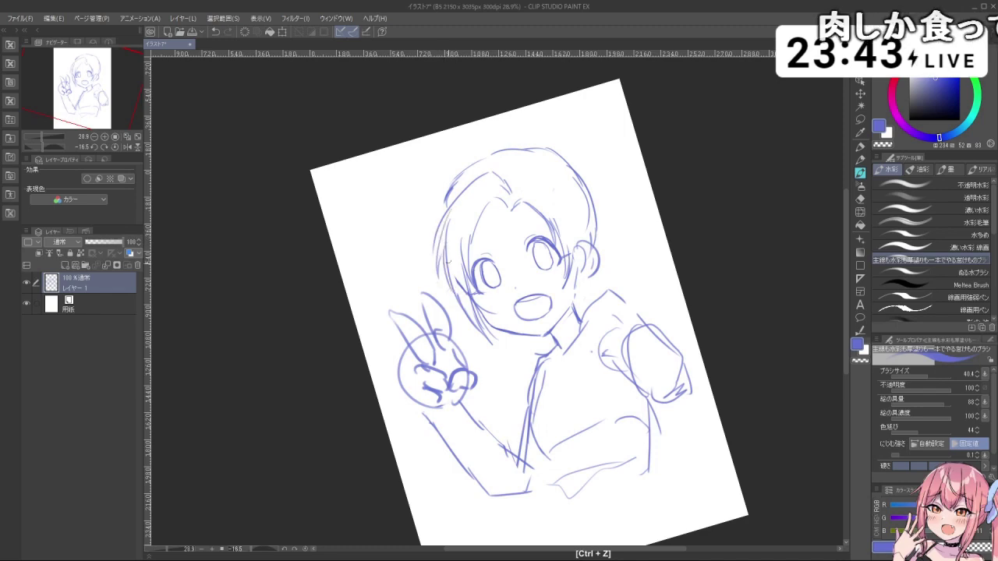
- Replace the old crown outline with a lower hair contour running from short strokes at the parting towards the ear
mouse_move(519, 178)
mouse_down()
mouse_move(381, 258)
mouse_move(569, 200)
mouse_move(588, 206)
mouse_move(597, 187)
mouse_move(620, 269)
mouse_move(609, 296)
mouse_move(587, 273)
mouse_move(566, 322)
mouse_move(463, 405)
mouse_move(525, 404)
mouse_move(507, 428)
mouse_move(487, 428)
mouse_up()
key(c)
key(c)
key(ctrl+z)
key(ctrl+z)
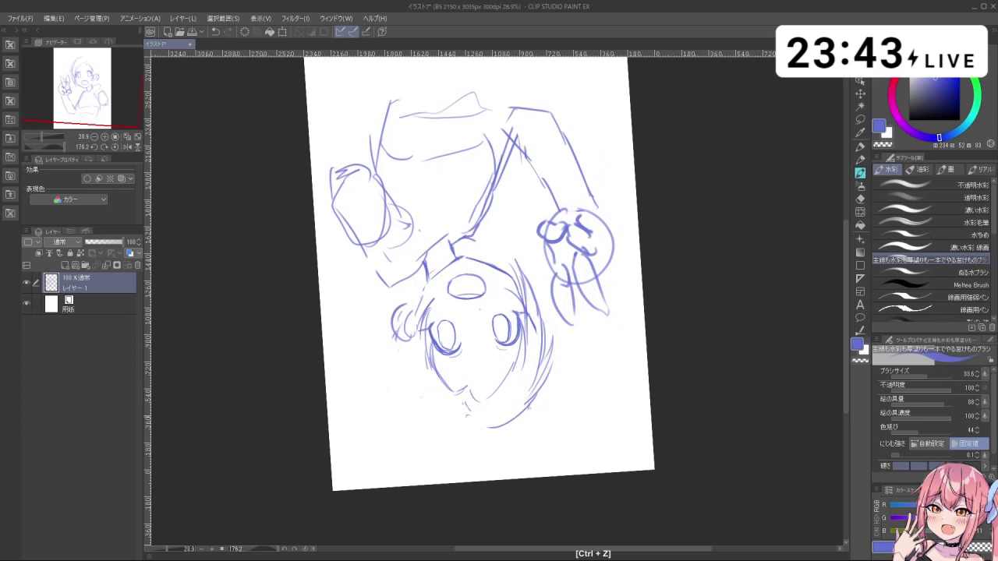
mouse_move(524, 395)
mouse_down()
mouse_move(615, 329)
mouse_move(517, 182)
mouse_up()
key(ctrl+z)
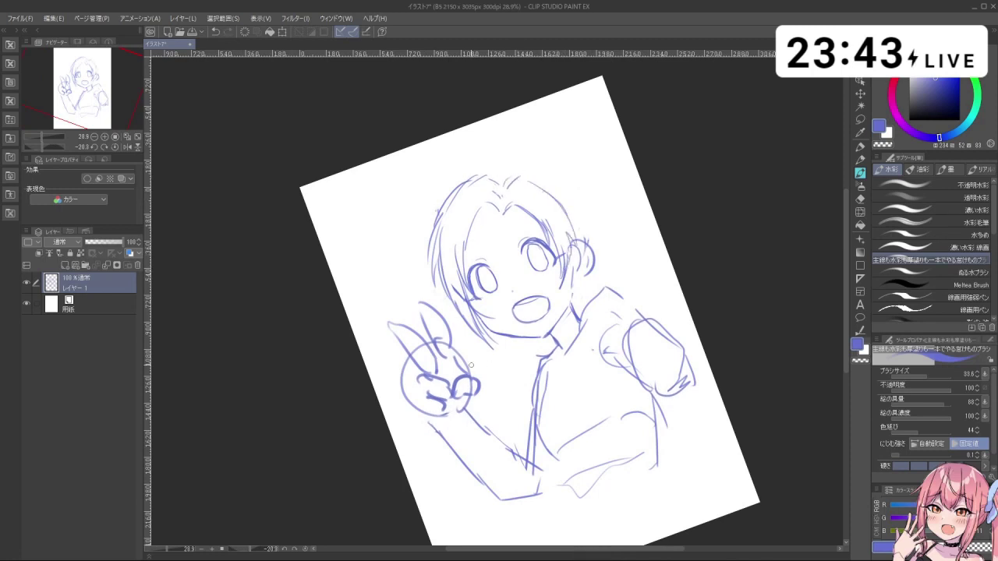
key(ctrl+z)
- Extend the outer hair on the raised-hand side down to the jaw and clean up the strand tips
mouse_move(437, 231)
mouse_down()
mouse_move(437, 304)
mouse_move(450, 320)
mouse_up()
key(c)
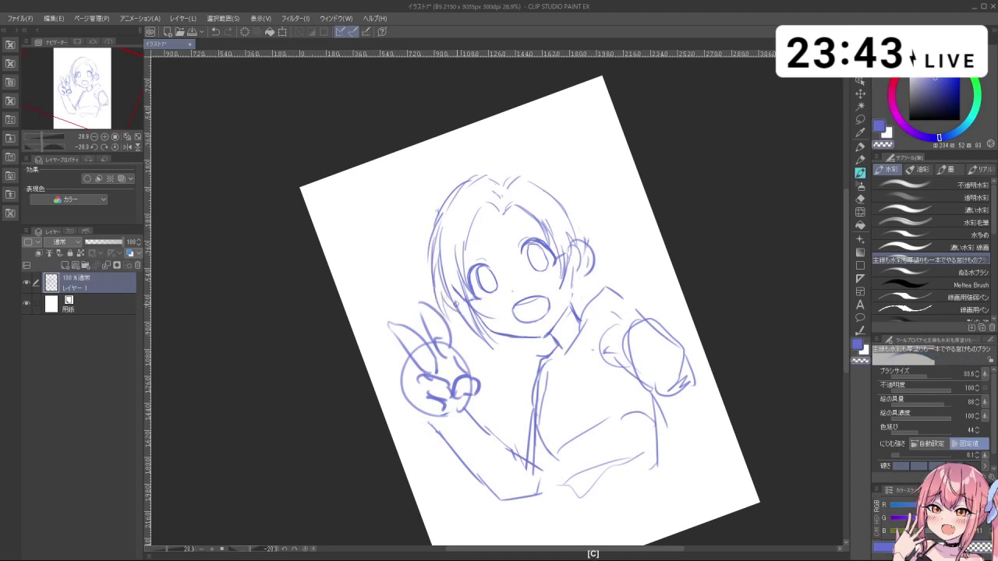
key(ctrl+z)
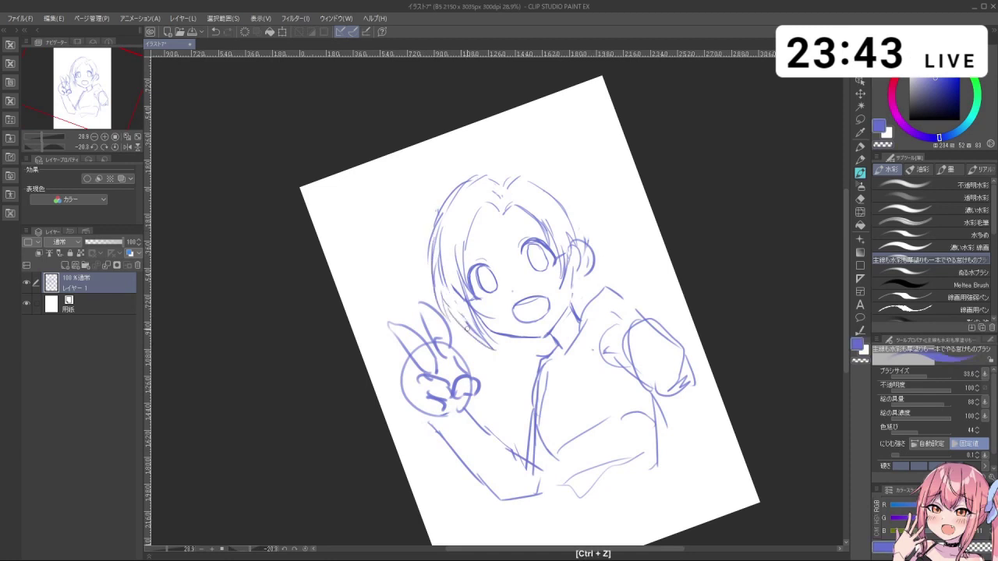
key(c)
mouse_move(484, 341)
mouse_down()
mouse_move(465, 325)
mouse_move(500, 350)
mouse_up()
key(c)
key(ctrl+z)
- Clean up the ear-side jaw area and redraw the hair lock in front of the ear with darker strands
key(shift+space)
drag(526, 417, 449, 310)
key(shift+space)
key(ctrl+z)
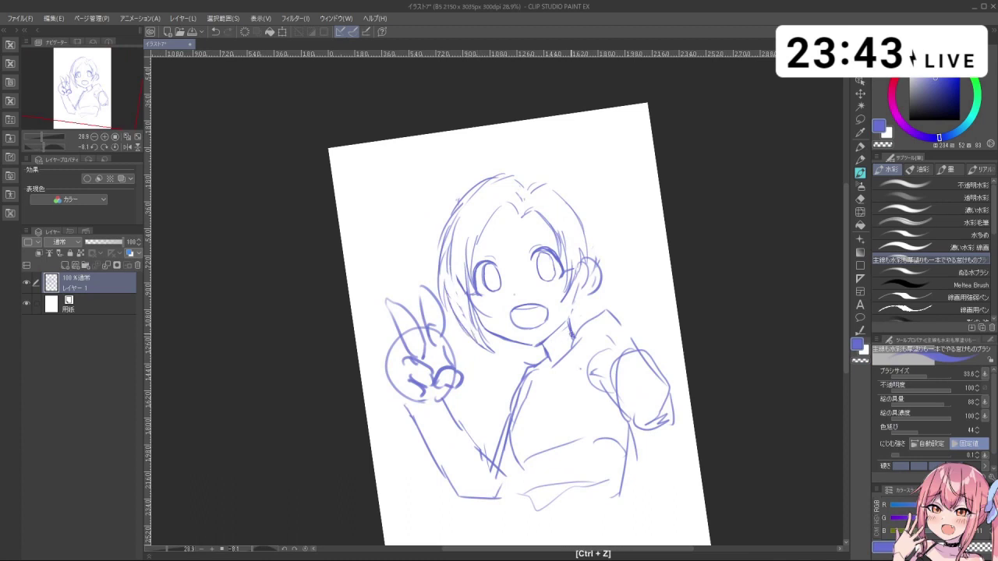
key(c)
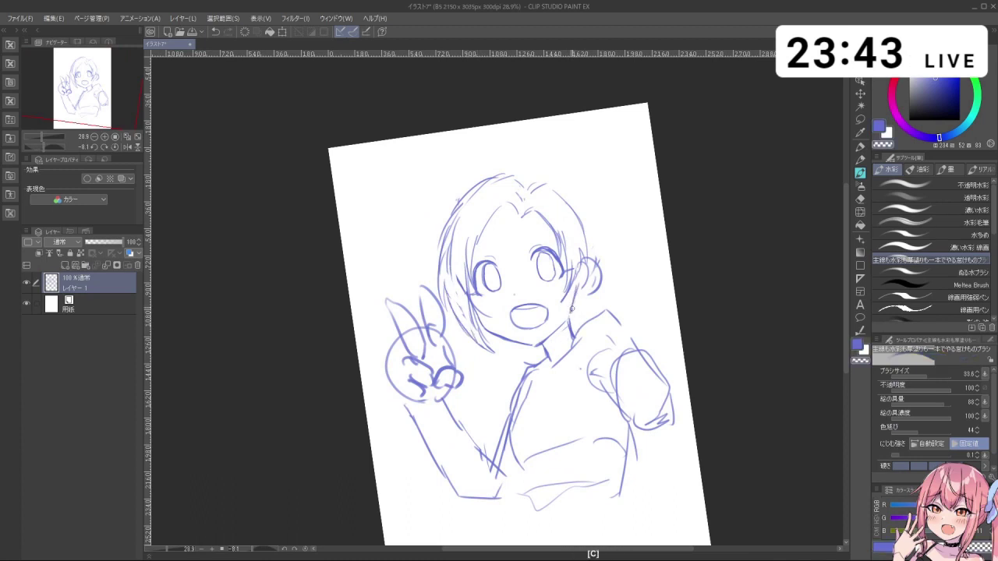
key(ctrl+z)
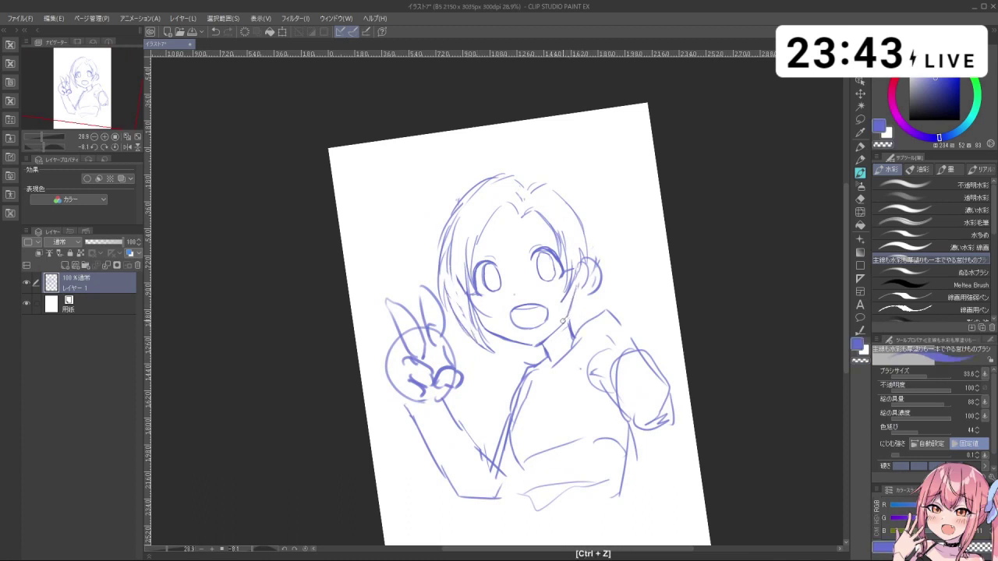
key(c)
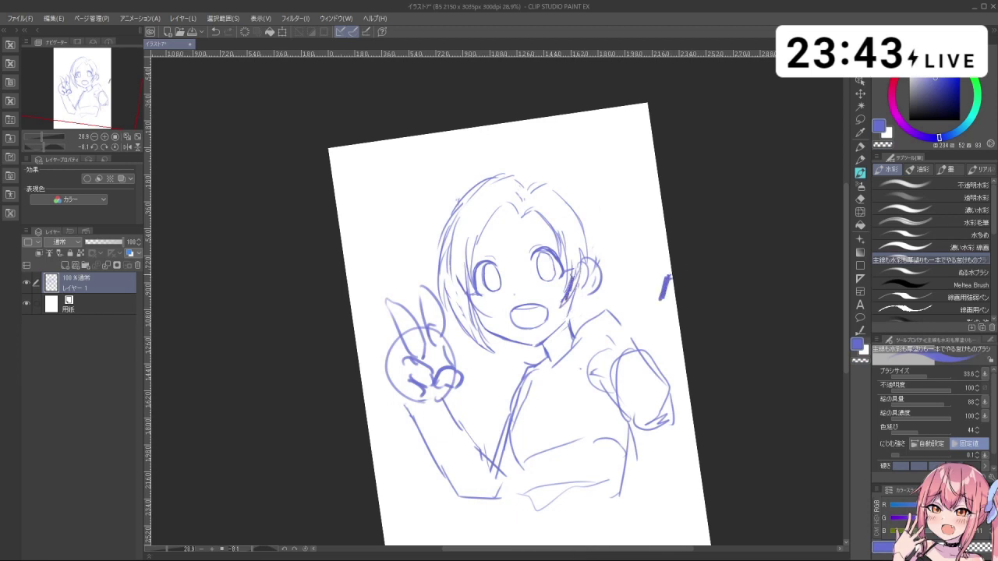
key(c)
- Sketch a short curved eyebrow above the raised-hand-side eye
key(ctrl+z)
key(ctrl+z)
key(ctrl+z)
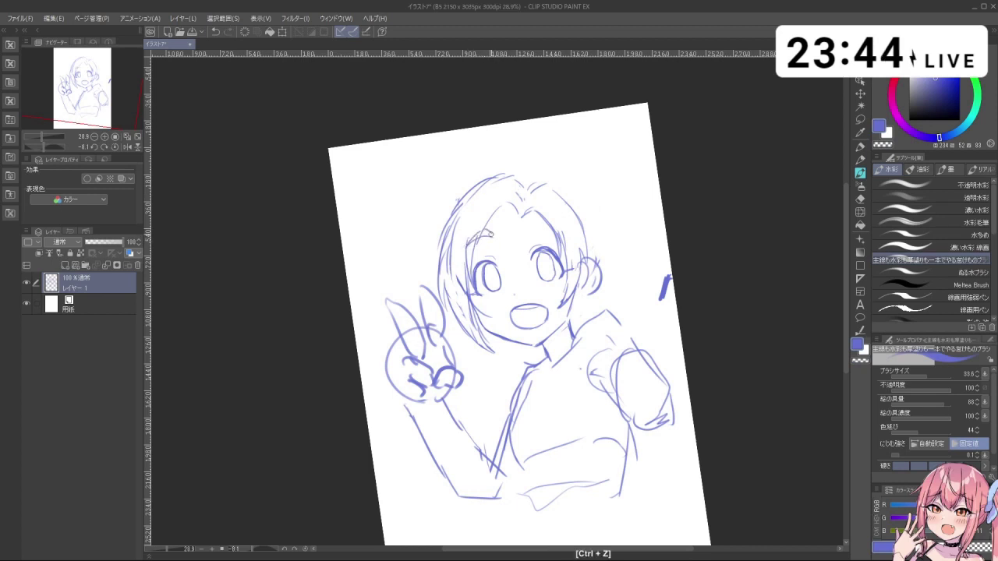
key(ctrl+z)
- Sketch the eyebrow above the ear-side eye and retouch the lines around it
drag(604, 251, 533, 92)
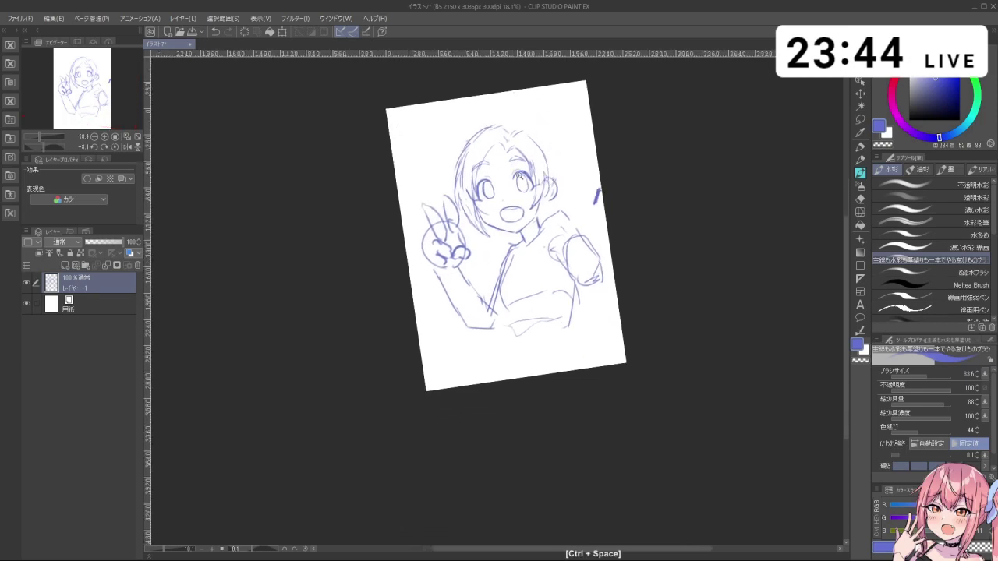
drag(520, 174, 578, 156)
key(ctrl+z)
mouse_move(516, 176)
mouse_down()
mouse_move(519, 213)
mouse_move(535, 222)
mouse_move(515, 263)
mouse_up()
key(c)
key(c)
mouse_move(530, 266)
mouse_down()
mouse_move(505, 201)
mouse_move(534, 200)
mouse_up()
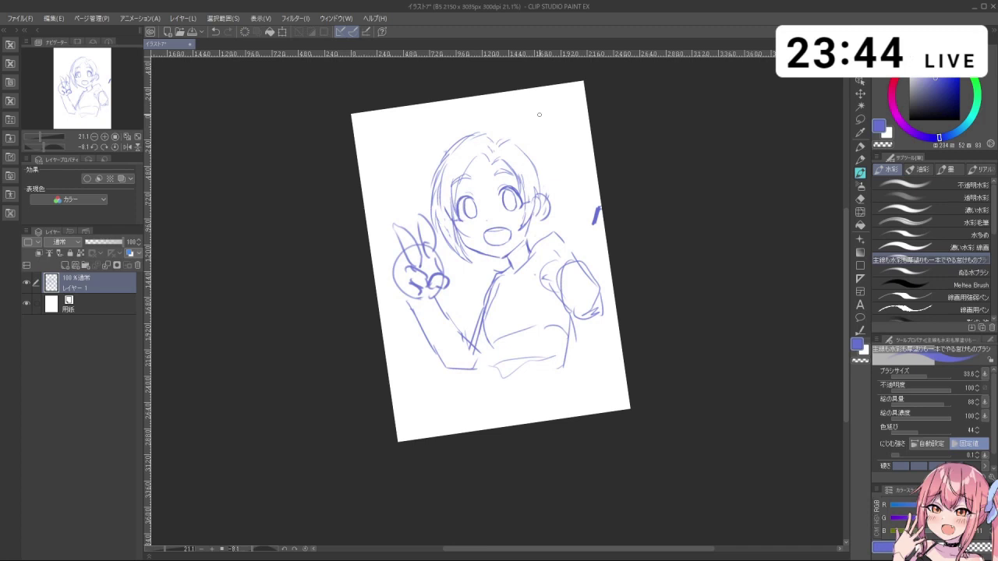
- Lasso the whole head, shift it slightly away from the raised hand with a transform, and return to the brush
key(m)
mouse_move(525, 242)
mouse_down()
mouse_move(459, 266)
mouse_move(428, 201)
mouse_move(470, 112)
mouse_move(552, 147)
mouse_move(550, 228)
mouse_move(590, 231)
mouse_move(559, 232)
mouse_up()
key(ctrl+z)
click(500, 294)
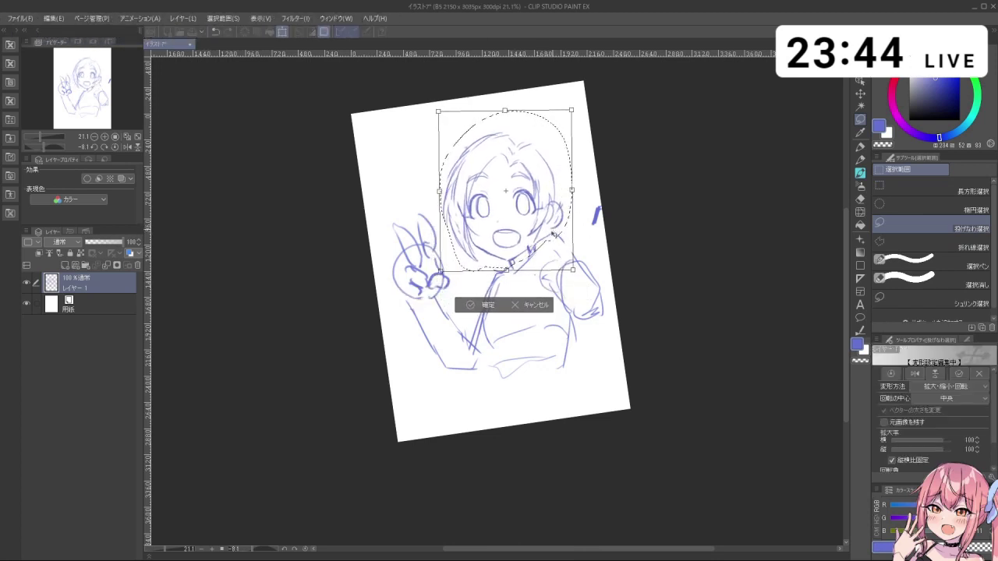
key(Return)
click(419, 297)
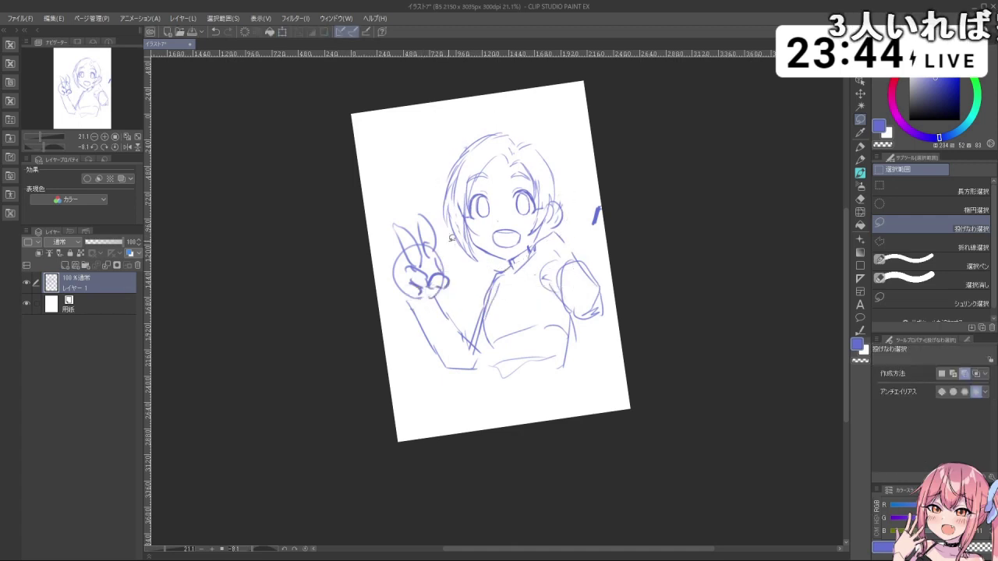
click(861, 173)
ctrl+click(452, 179)
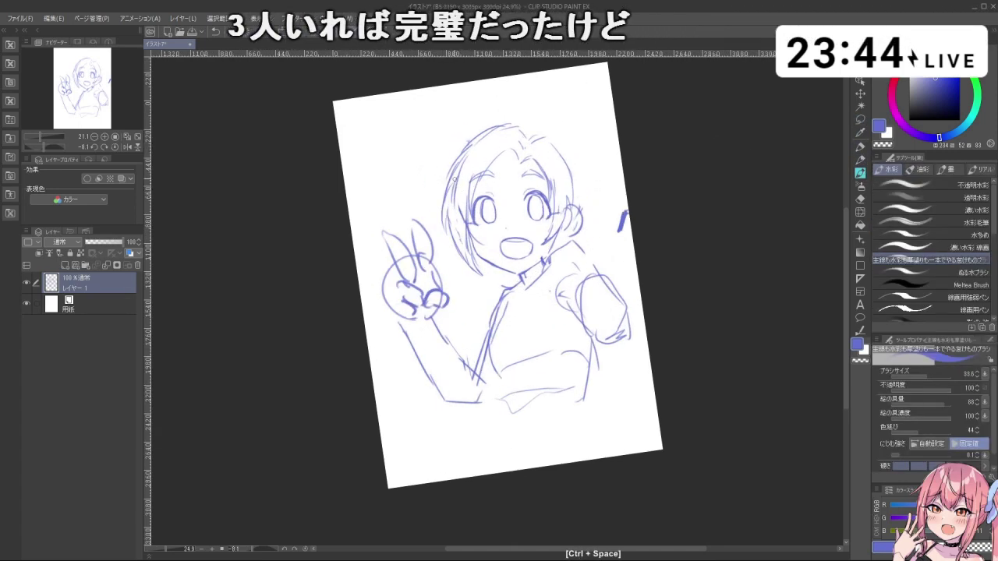
- Retouch the outer hair outline and strand beside the face on the raised-hand side
key(ctrl+z)
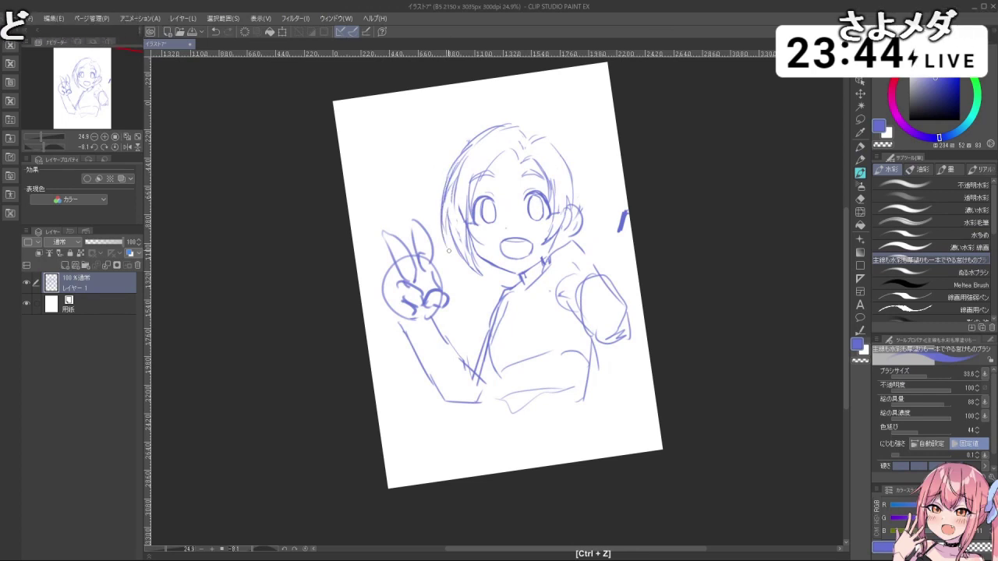
drag(446, 214, 461, 257)
key(c)
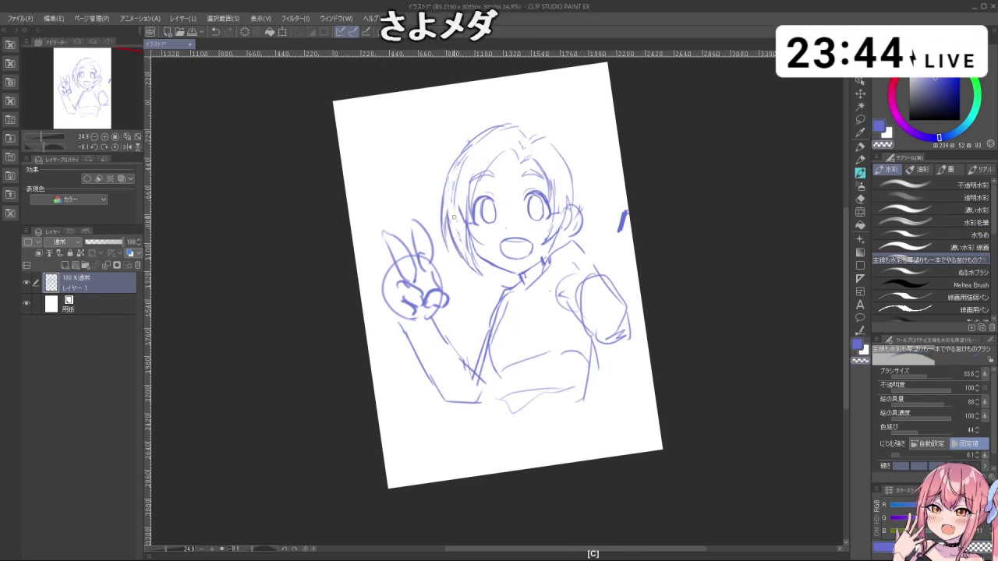
key(ctrl+z)
mouse_move(455, 183)
mouse_down()
mouse_move(448, 229)
mouse_move(440, 215)
mouse_up()
key(c)
key(c)
key(ctrl+z)
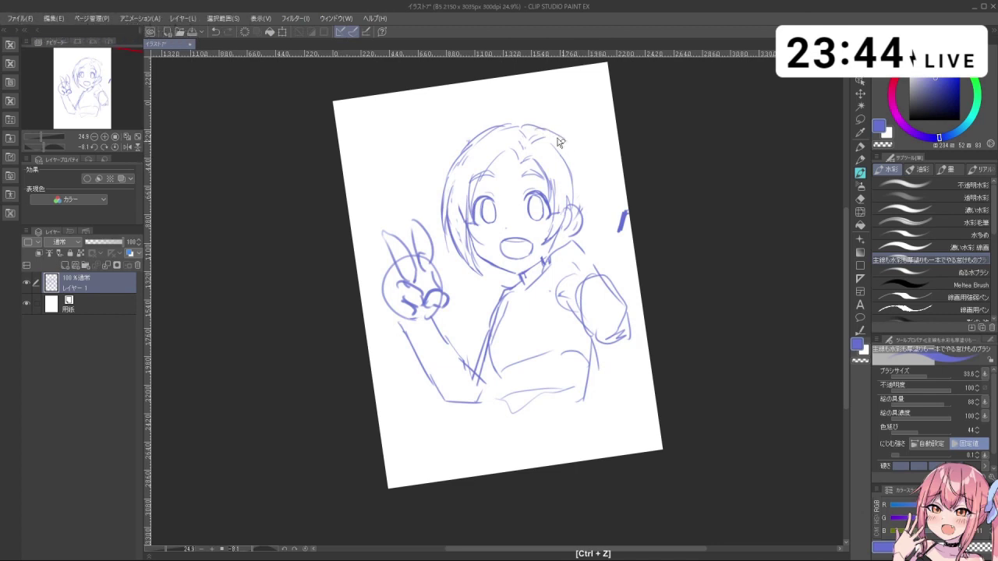
- Draw a wider outer hair outline on the ear side and erase the ear and the old outline
key(ctrl+z)
mouse_move(550, 133)
mouse_down()
mouse_move(584, 166)
mouse_move(591, 195)
mouse_up()
key(ctrl+z)
key(c)
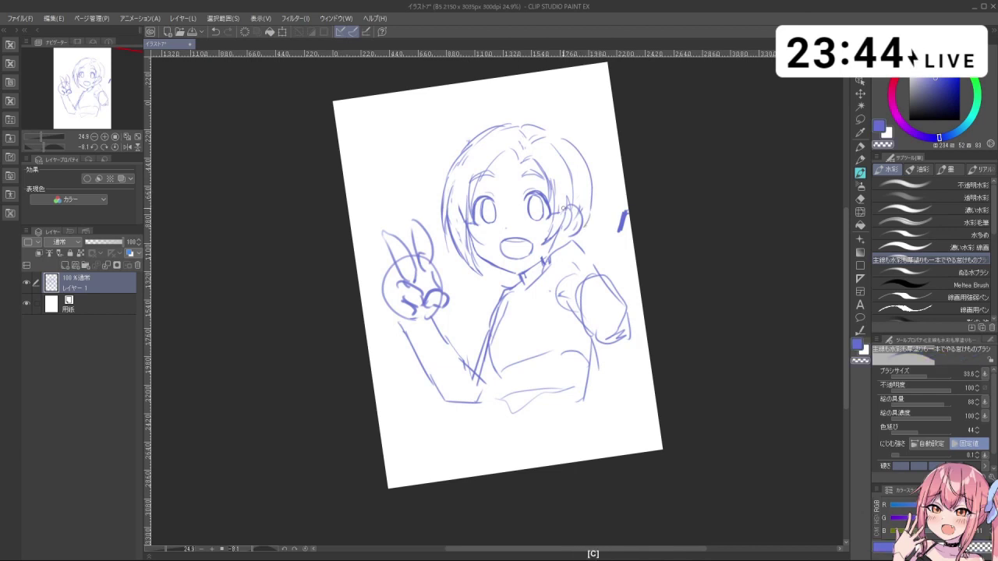
mouse_move(570, 214)
mouse_down()
mouse_move(578, 208)
mouse_move(577, 234)
mouse_up()
key(c)
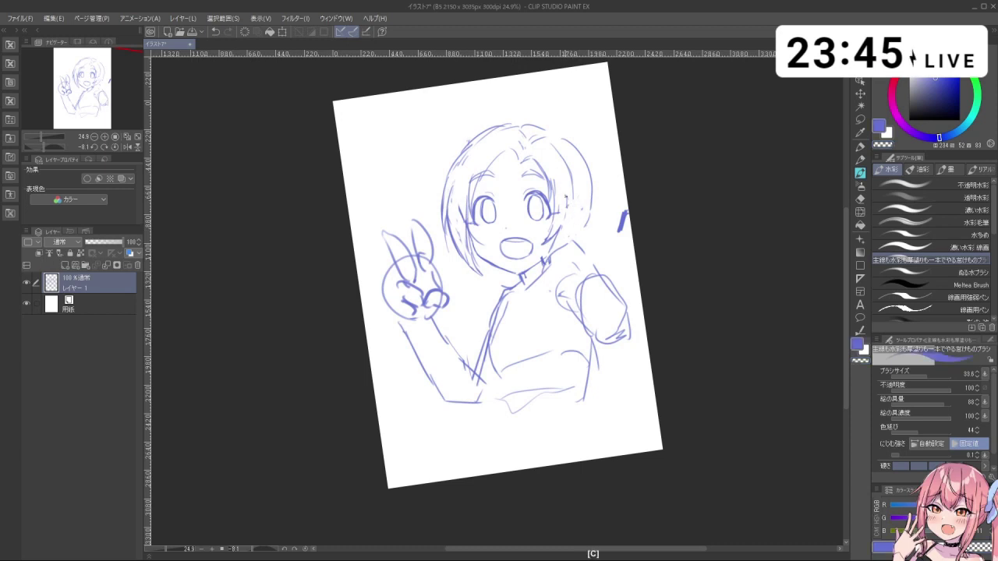
key(ctrl+z)
drag(564, 157, 574, 213)
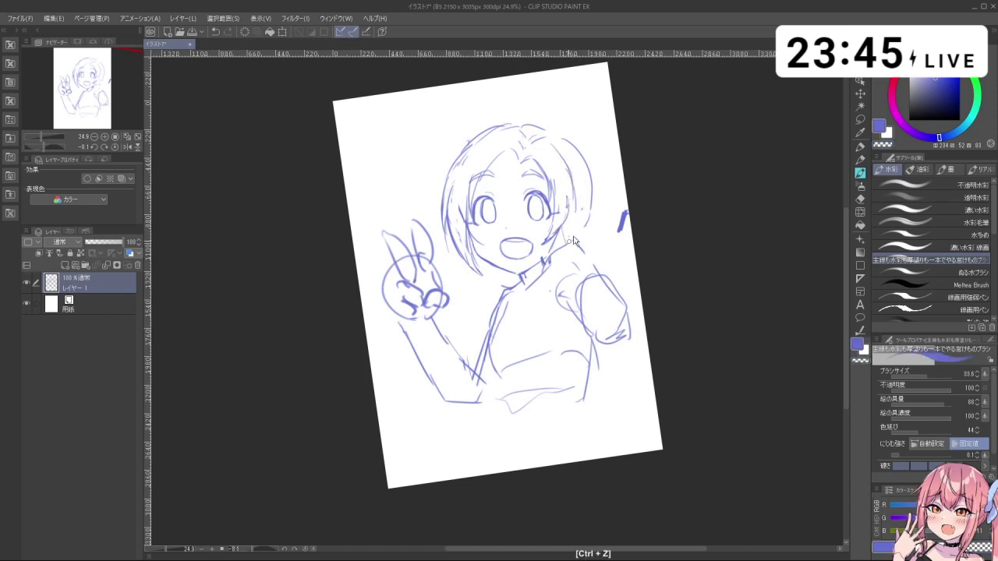
- Lasso the mouth, shift it slightly lower on the face with a transform, and deselect
mouse_move(577, 240)
mouse_down()
mouse_move(559, 267)
mouse_move(477, 202)
mouse_move(489, 220)
mouse_move(497, 209)
mouse_move(509, 214)
mouse_move(483, 242)
mouse_move(485, 205)
mouse_up()
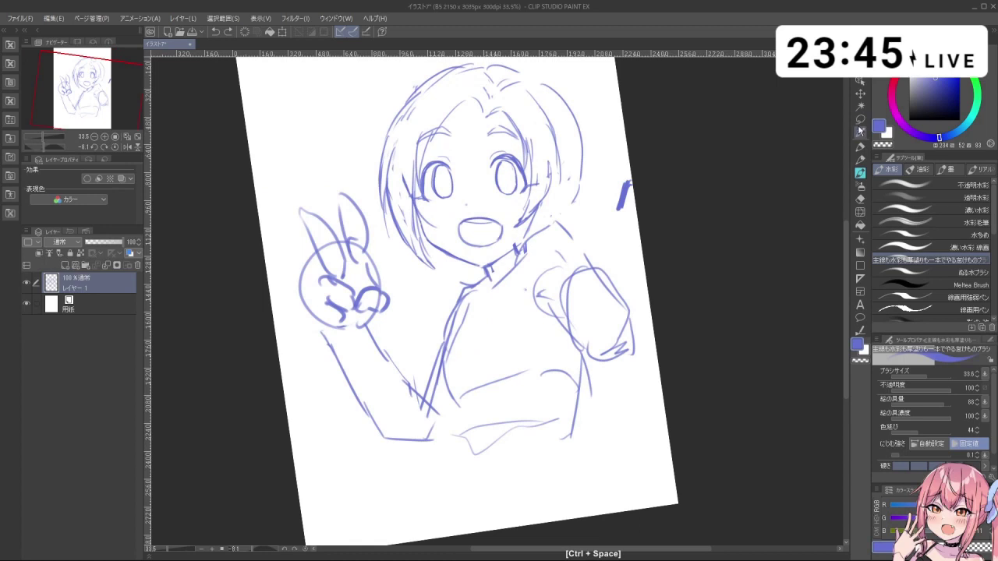
key(m)
mouse_move(471, 252)
mouse_down()
mouse_move(479, 212)
mouse_move(503, 251)
mouse_up()
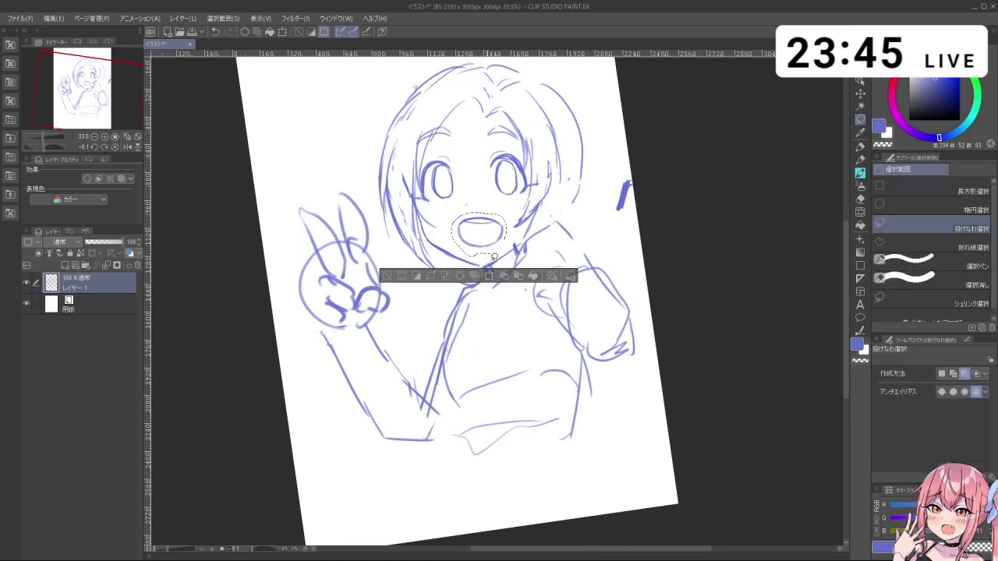
key(ctrl+t)
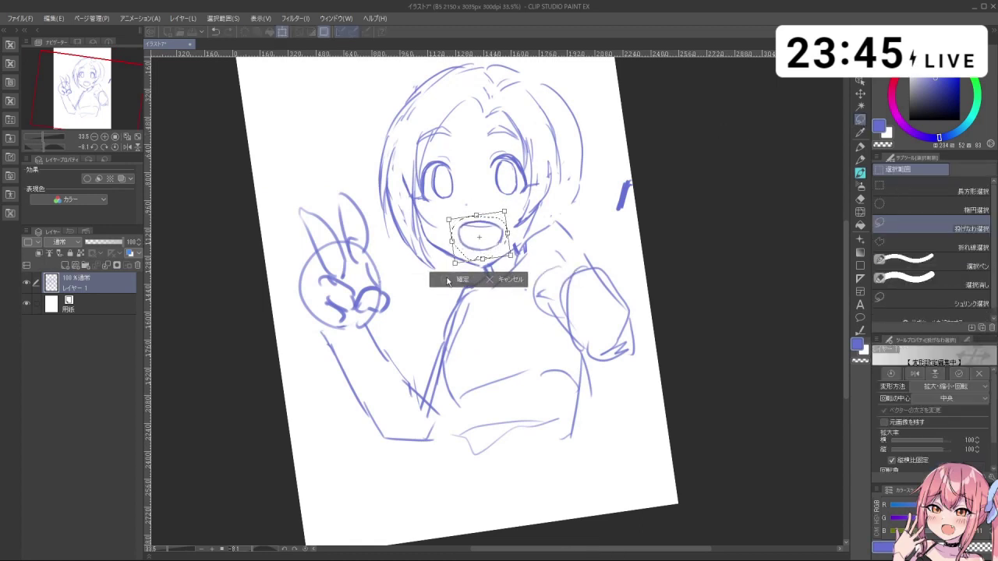
click(450, 280)
key(ctrl+d)
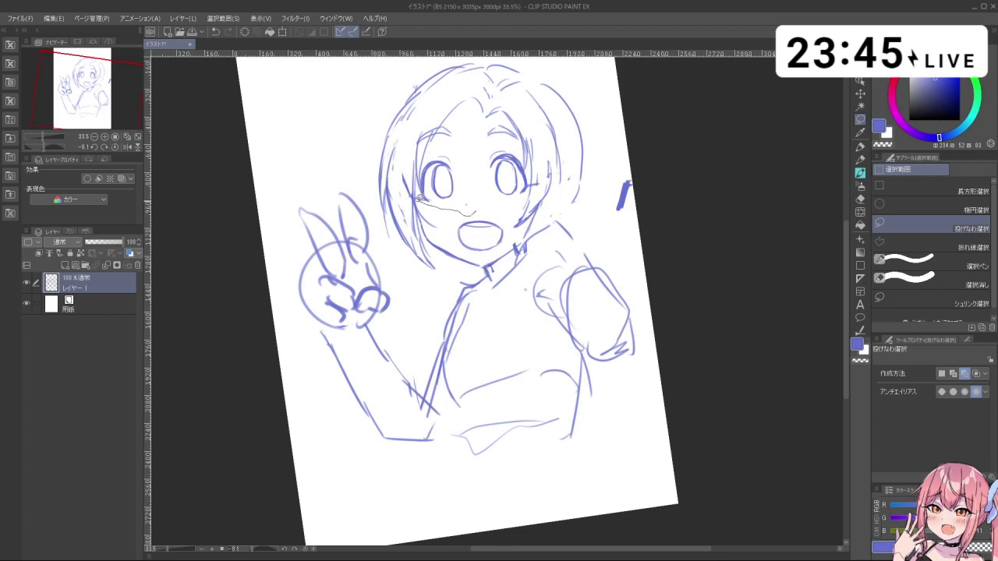
- Lasso both eyes, nudge them slightly downward with a transform, and deselect
drag(460, 155, 501, 147)
drag(542, 179, 502, 209)
key(ctrl+t)
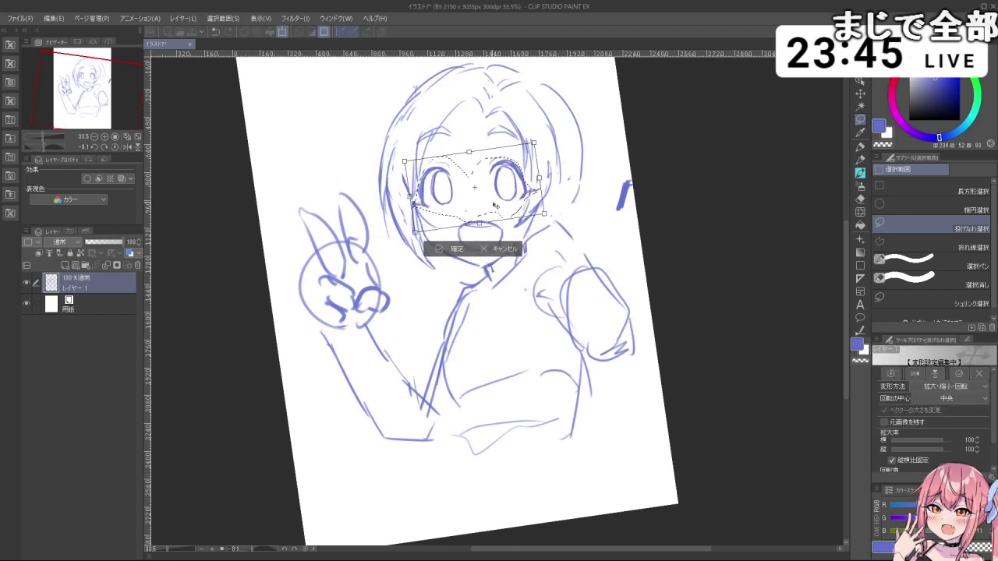
click(456, 247)
click(384, 247)
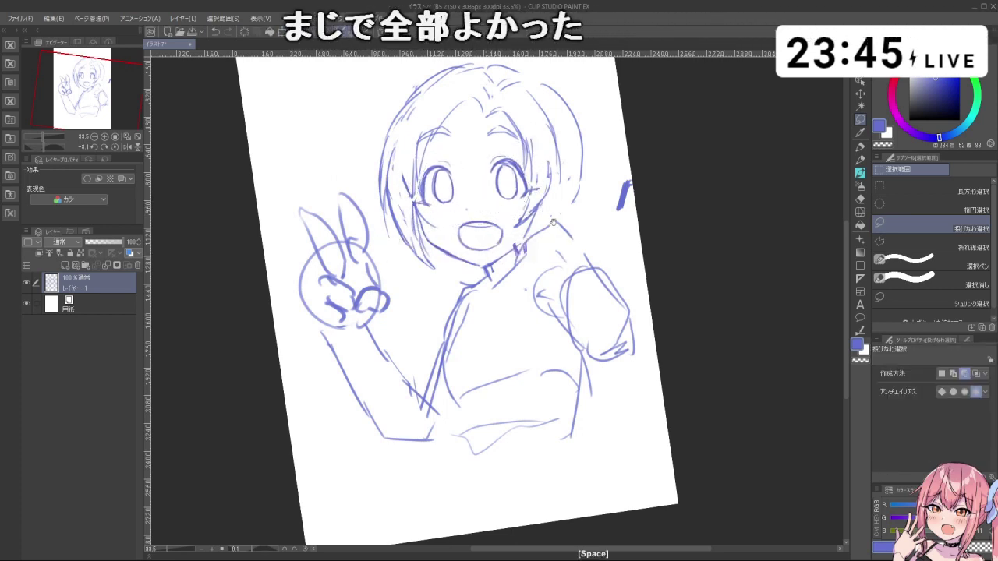
- Return to the watercolour brush and extend the ear-side hair outline to join the crown
drag(554, 233, 539, 168)
drag(563, 203, 541, 219)
drag(565, 216, 467, 217)
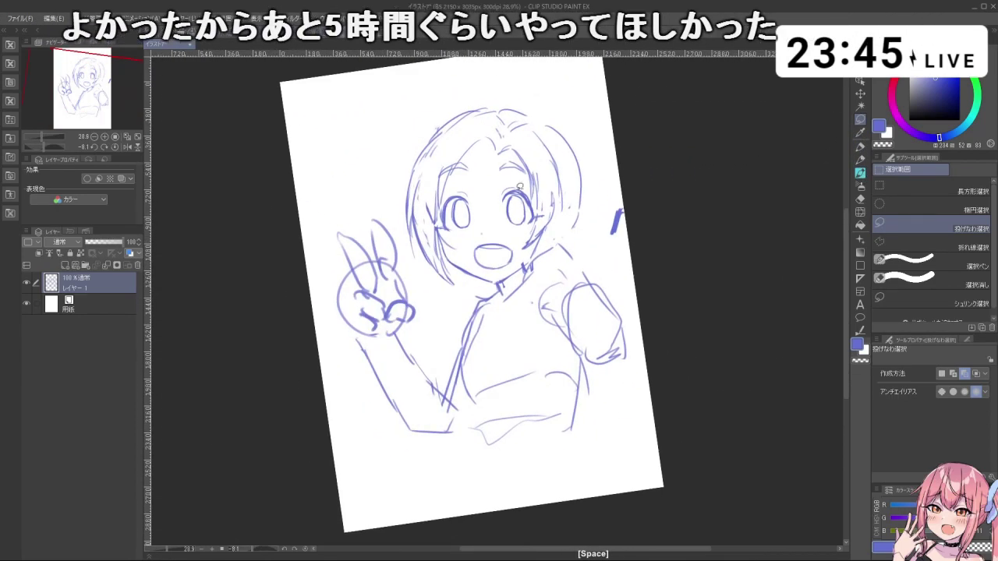
click(858, 173)
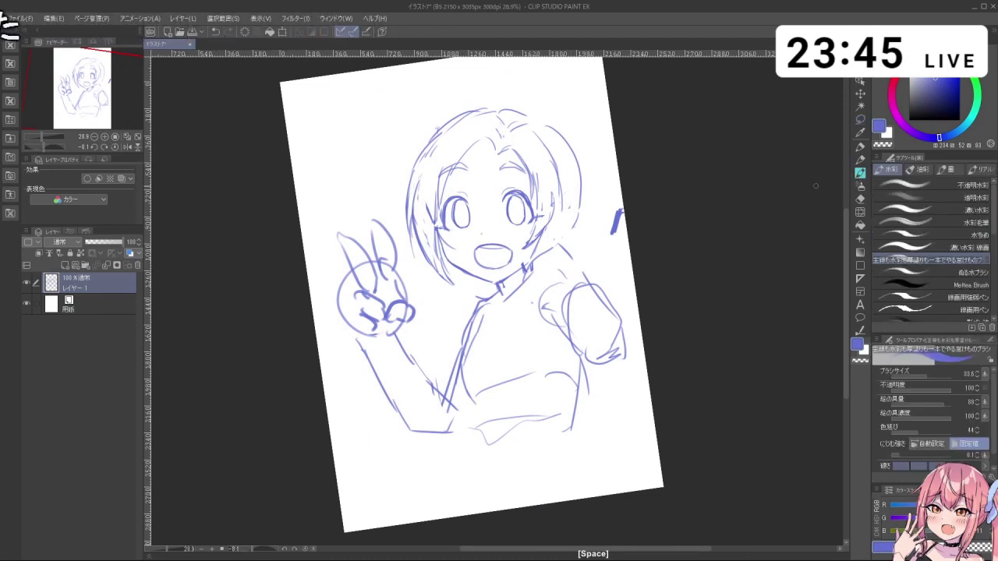
key(ctrl+z)
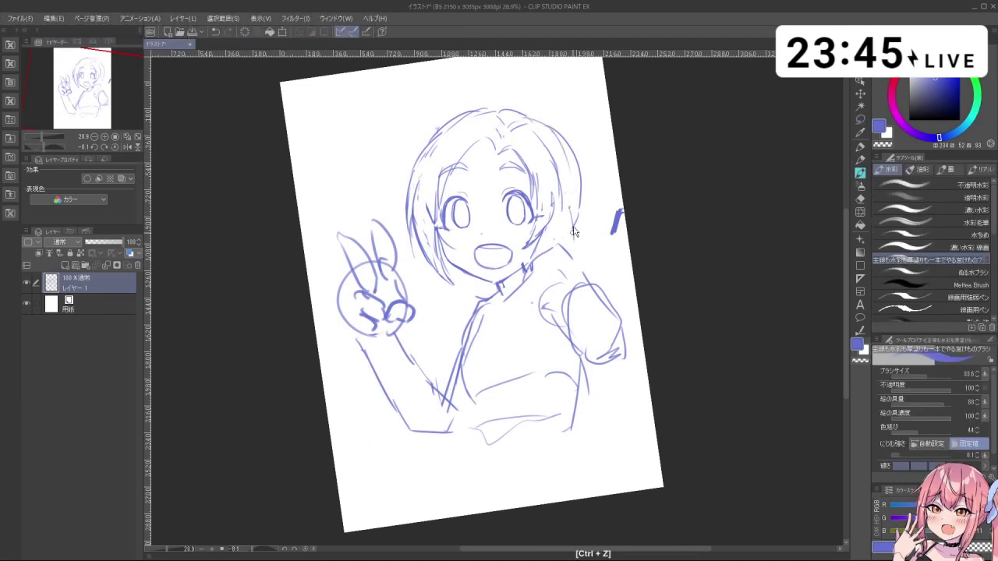
- Erase the ear-side shoulder, arm and fist with a large transparent brush
key(c)
drag(557, 290, 573, 290)
mouse_move(565, 253)
mouse_down()
mouse_move(576, 362)
mouse_move(609, 372)
mouse_move(554, 259)
mouse_move(545, 268)
mouse_move(564, 291)
mouse_move(610, 305)
mouse_up()
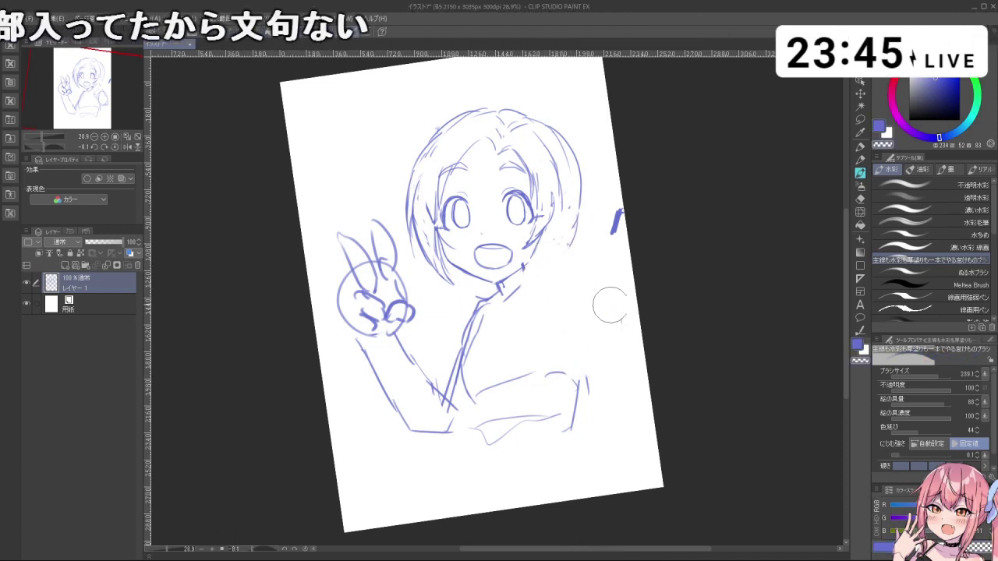
- Erase the torso and neck lines and sketch a short shoulder curve below the jaw
key(c)
mouse_move(537, 310)
mouse_down()
mouse_move(521, 300)
mouse_move(547, 293)
mouse_up()
key(ctrl+z)
mouse_move(489, 280)
mouse_down()
mouse_move(468, 282)
mouse_move(461, 304)
mouse_move(508, 314)
mouse_move(471, 344)
mouse_move(484, 419)
mouse_move(508, 350)
mouse_move(576, 376)
mouse_move(574, 387)
mouse_up()
key(c)
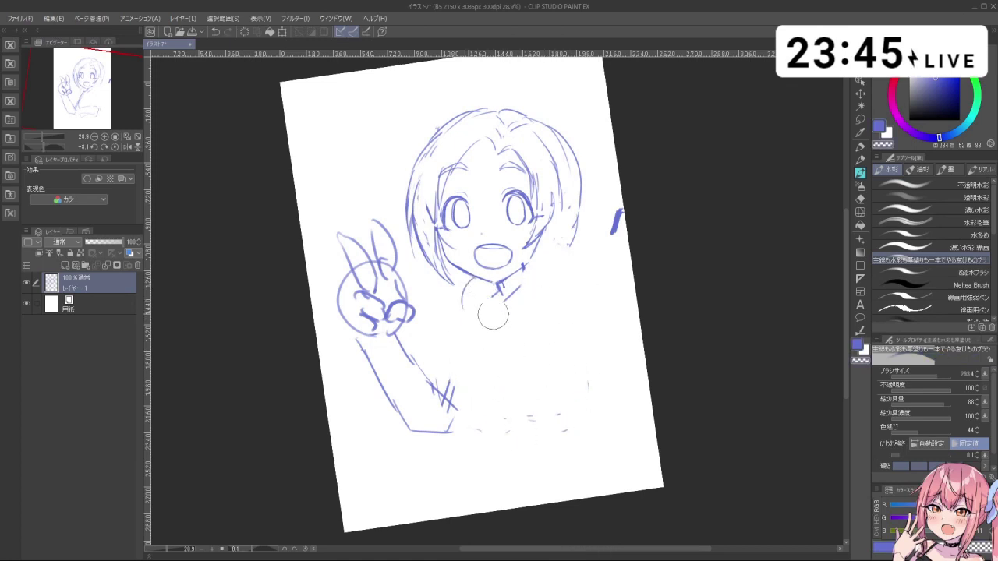
mouse_move(494, 316)
mouse_down()
mouse_move(530, 294)
mouse_move(528, 261)
mouse_up()
key(c)
key(ctrl+z)
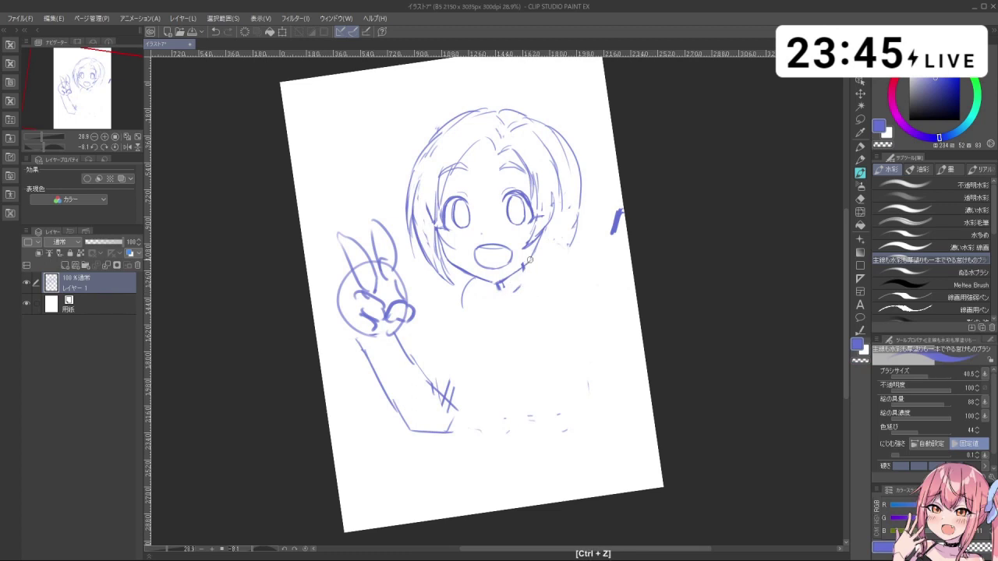
- Redraw the ear beside the jaw and add hair strands and a small hair tie behind it
drag(552, 212, 547, 246)
key(ctrl+z)
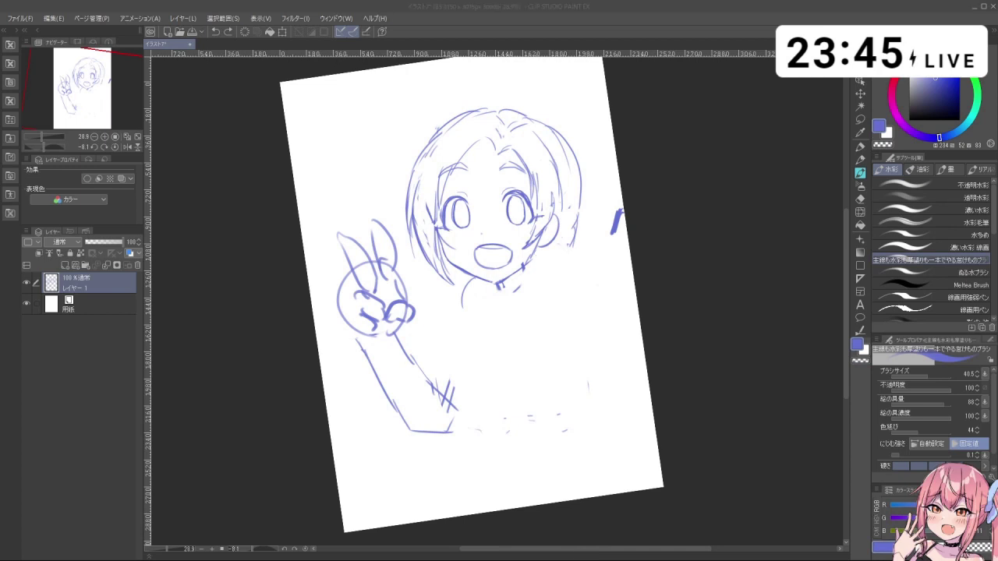
key(ctrl+z)
drag(573, 175, 564, 240)
key(ctrl+z)
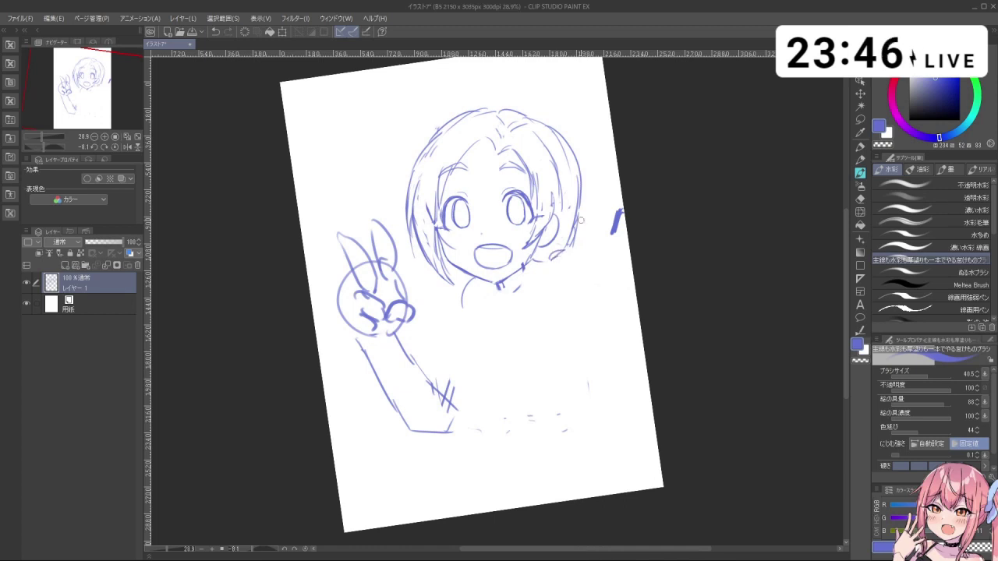
- Sketch a short, spiky tuft of tied hair sticking out from the hair tie behind the ear
mouse_move(563, 256)
mouse_down()
mouse_move(577, 243)
mouse_move(583, 304)
mouse_up()
key(ctrl+z)
key(ctrl+z)
mouse_move(553, 261)
mouse_down()
mouse_move(582, 275)
mouse_move(608, 265)
mouse_move(594, 256)
mouse_move(582, 281)
mouse_move(593, 273)
mouse_up()
key(ctrl+z)
key(ctrl+z)
key(ctrl+z)
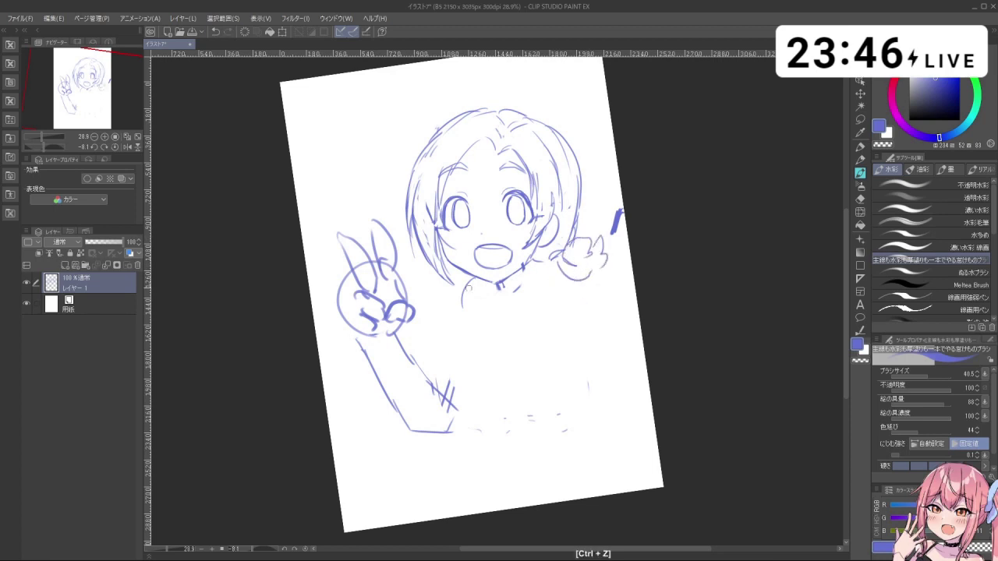
- Strengthen the ear-side outer hair outline and add small flicked hair tips near the raised hand
key(ctrl+z)
mouse_move(533, 123)
mouse_down()
mouse_move(563, 151)
mouse_move(575, 229)
mouse_up()
key(ctrl+z)
mouse_move(438, 273)
mouse_down()
mouse_move(448, 297)
mouse_move(460, 276)
mouse_move(437, 271)
mouse_up()
key(ctrl+z)
- Sketch the neck and shoulder on the raised-hand side and a short, cuffed sleeve on that arm
key(shift+space)
mouse_move(563, 385)
mouse_down()
mouse_move(589, 358)
mouse_move(564, 385)
mouse_up()
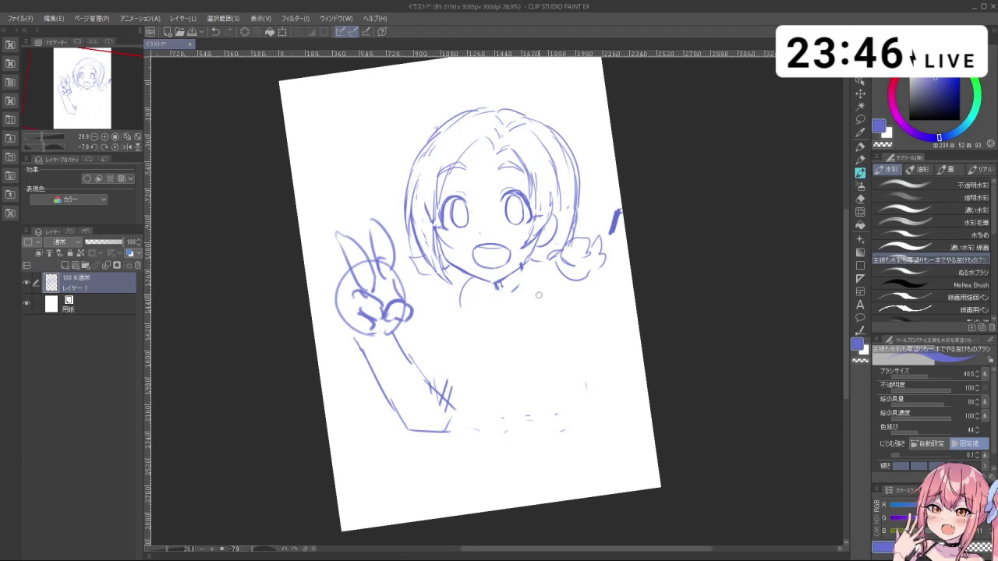
drag(522, 265, 530, 285)
key(ctrl+z)
key(ctrl+z)
mouse_move(456, 282)
mouse_down()
mouse_move(461, 308)
mouse_move(446, 355)
mouse_up()
key(c)
key(c)
key(ctrl+z)
drag(458, 308, 438, 370)
mouse_move(479, 337)
mouse_down()
mouse_move(454, 399)
mouse_move(470, 375)
mouse_move(441, 367)
mouse_move(456, 372)
mouse_up()
key(ctrl+z)
- Sketch the inner sleeve and chest curve, and add the opposite shoulder line beneath the tied hair
drag(497, 299, 481, 339)
key(ctrl+z)
drag(474, 313, 511, 356)
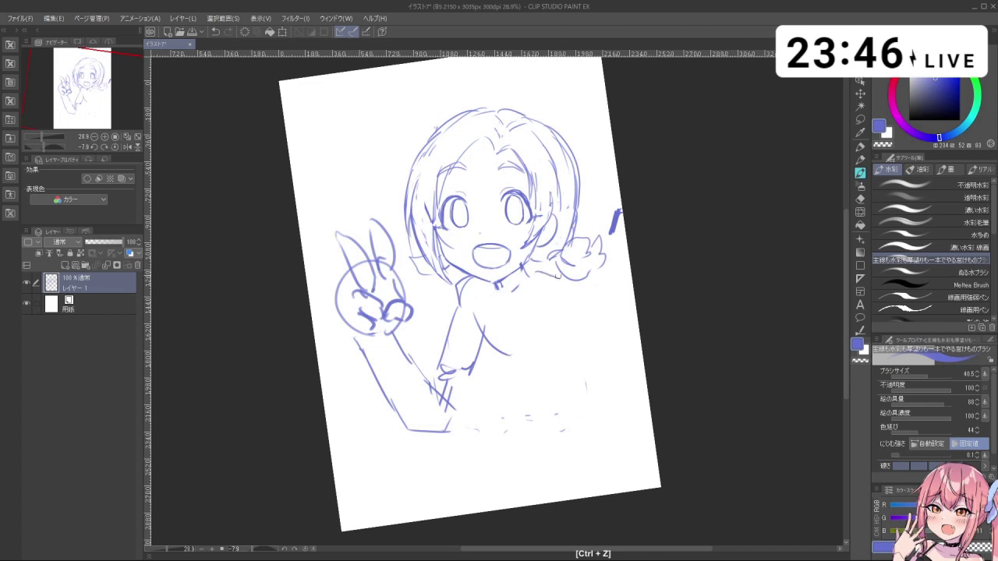
key(ctrl+z)
drag(536, 269, 579, 285)
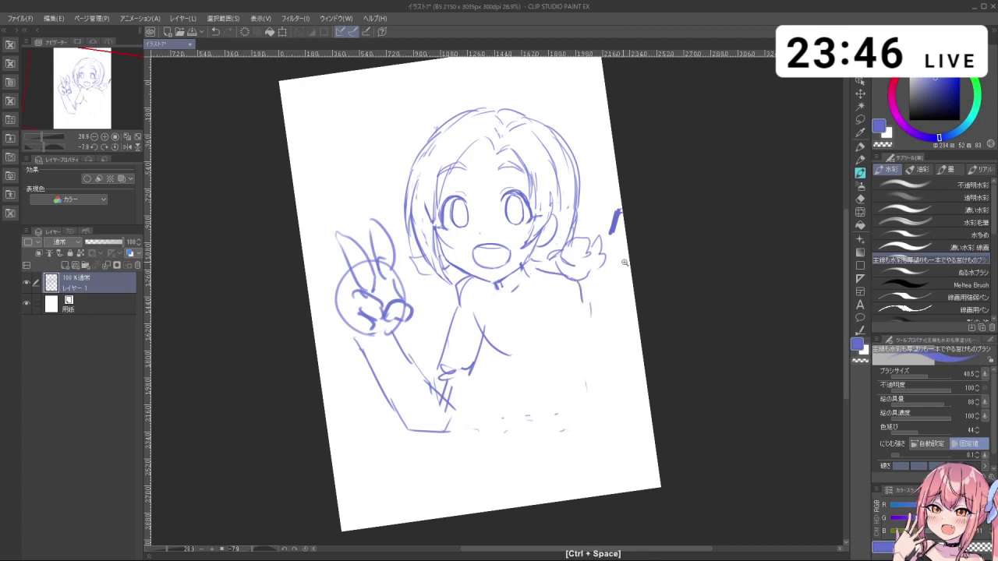
- Clean up and redraw the side hair strands between the ear and the outer hair outline
drag(635, 254, 581, 245)
drag(592, 206, 616, 206)
key(c)
mouse_move(568, 195)
mouse_down()
mouse_move(579, 196)
mouse_move(586, 218)
mouse_move(564, 226)
mouse_up()
key(c)
key(ctrl+z)
mouse_move(562, 189)
mouse_down()
mouse_move(553, 189)
mouse_move(573, 221)
mouse_up()
key(ctrl+z)
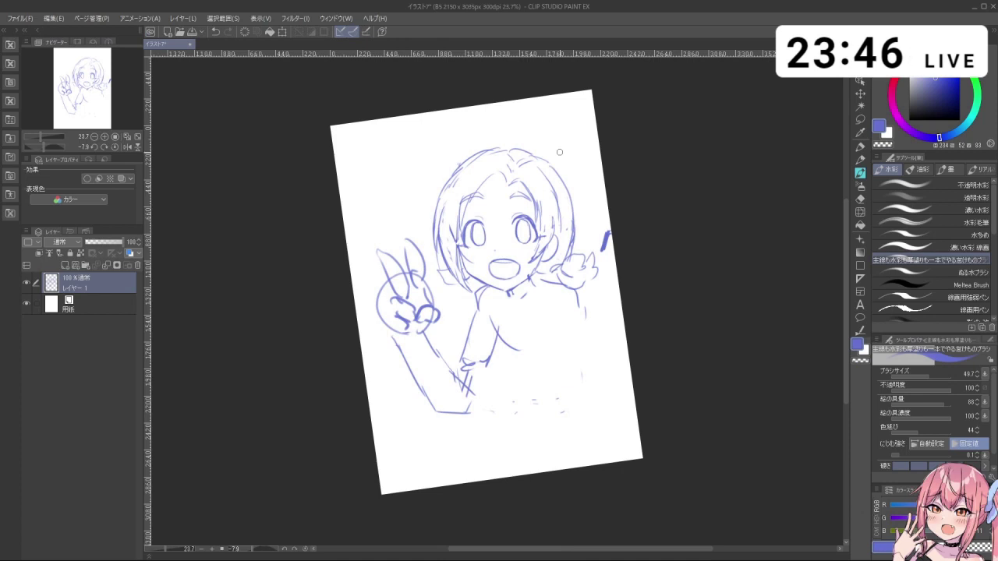
- Sketch the hairline across the forehead below the parting and add strands sweeping back toward the tied hair
drag(554, 221, 565, 203)
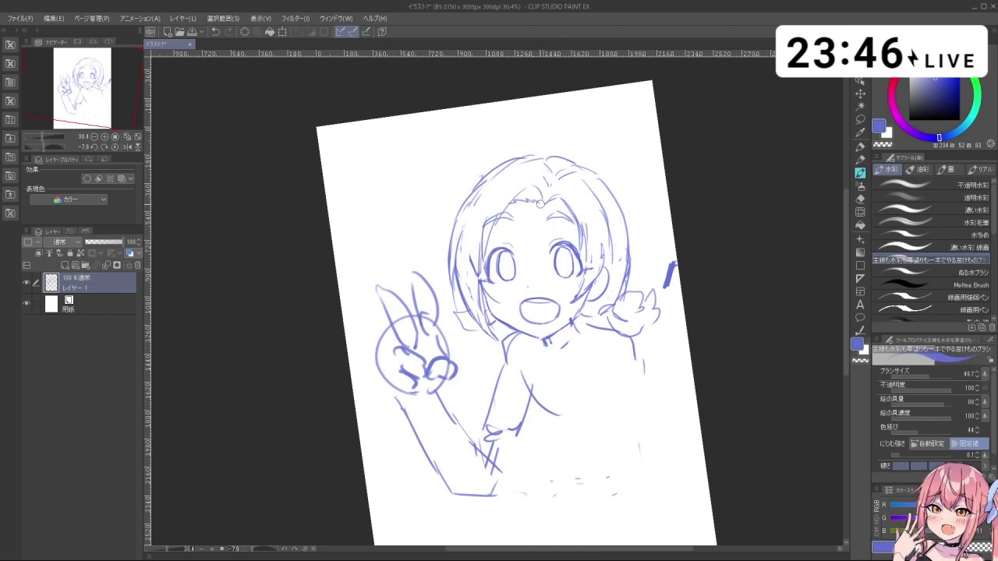
key(ctrl+z)
drag(649, 268, 630, 265)
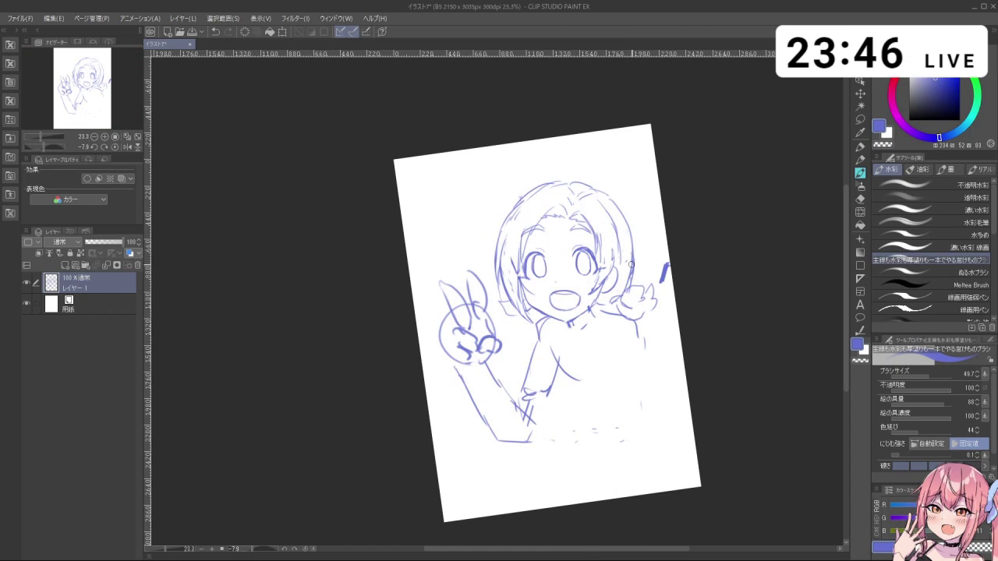
drag(631, 265, 637, 226)
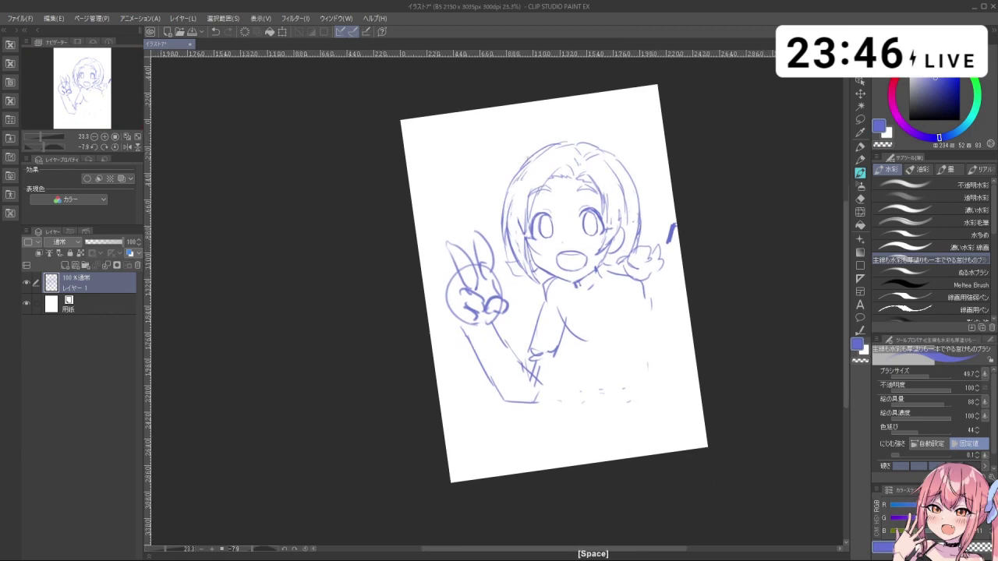
mouse_move(630, 373)
mouse_down()
mouse_move(639, 270)
mouse_move(640, 344)
mouse_up()
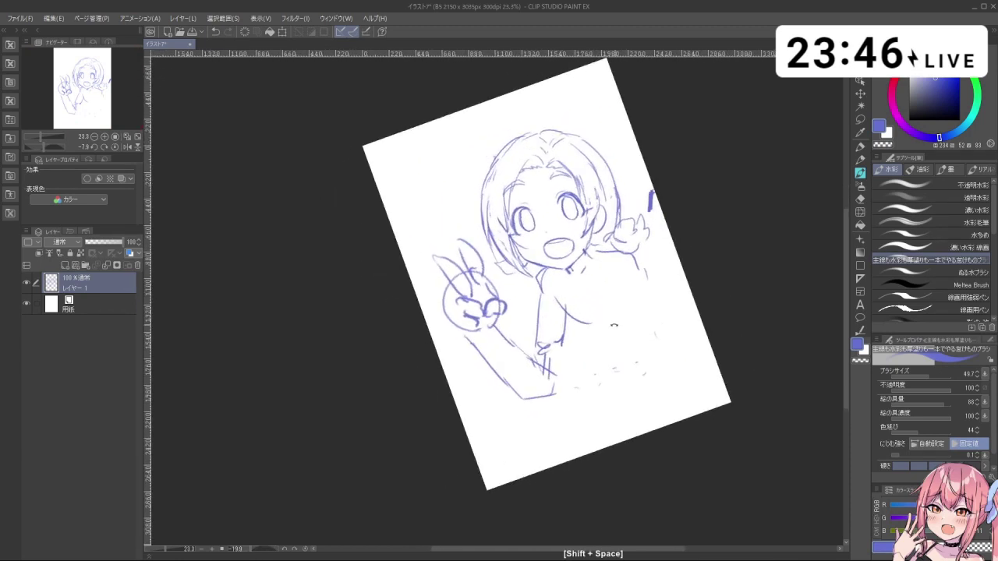
drag(613, 183, 615, 224)
key(ctrl+z)
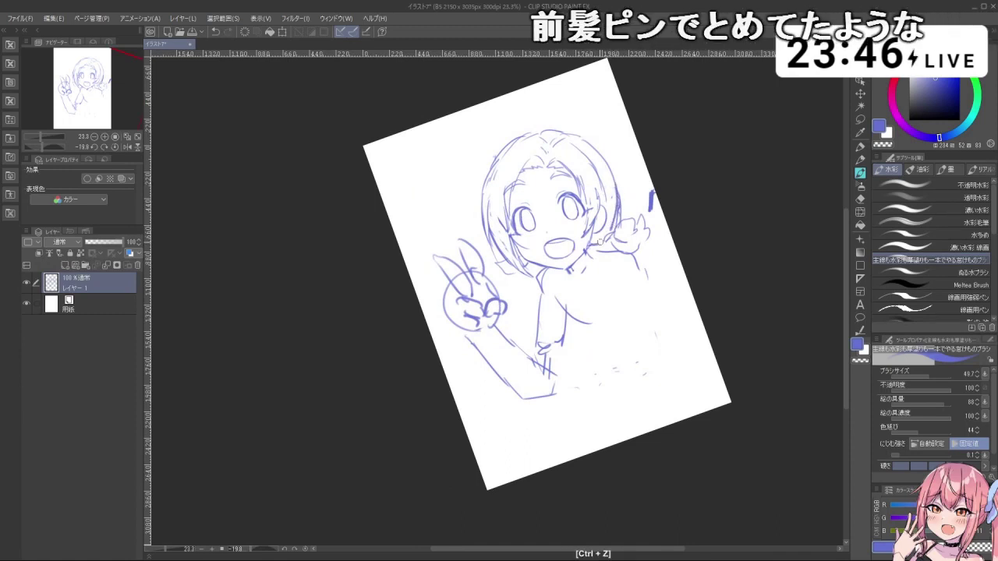
- Lasso the tied tuft of hair, adjust its placement with a transform, and return to the brush
click(861, 122)
mouse_move(649, 233)
mouse_down()
mouse_move(619, 249)
mouse_move(606, 241)
mouse_move(622, 215)
mouse_move(643, 209)
mouse_move(658, 230)
mouse_move(675, 226)
mouse_move(648, 245)
mouse_move(670, 253)
mouse_move(642, 251)
mouse_up()
key(ctrl+t)
click(594, 291)
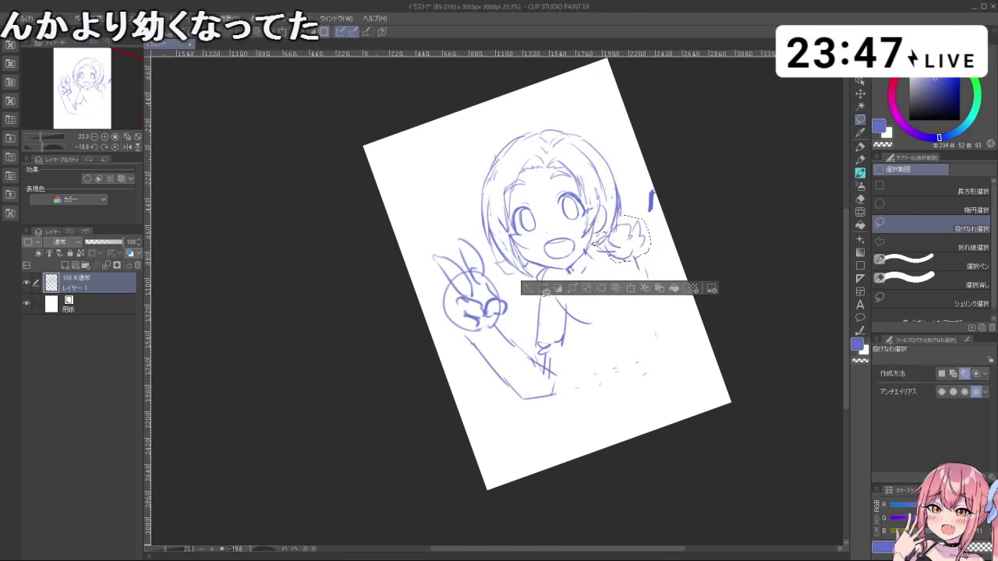
key(b)
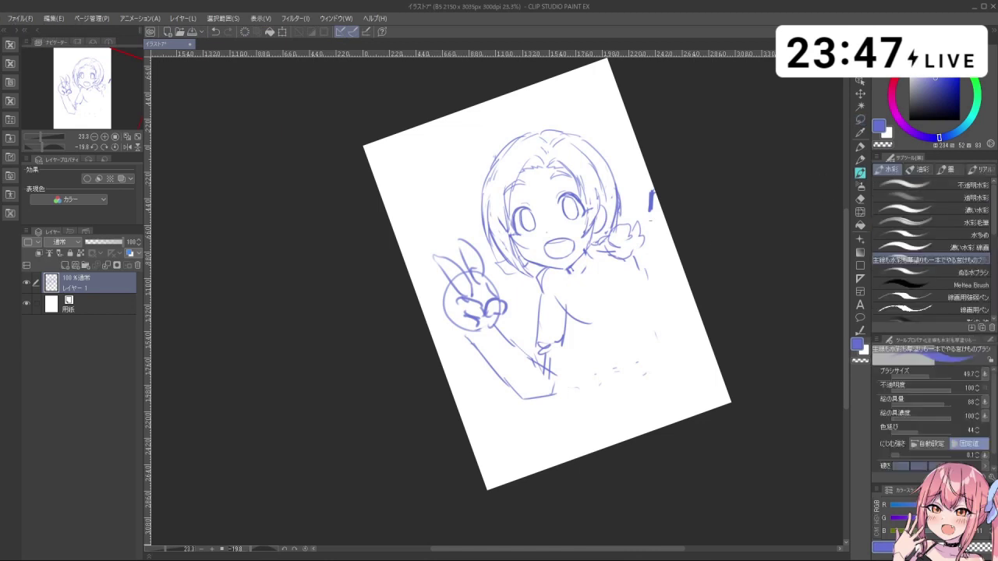
- Erase the raised peace-sign hand, its arm and the body sketch with a large transparent brush
key(c)
drag(558, 307, 570, 307)
mouse_move(452, 282)
mouse_down()
mouse_move(447, 307)
mouse_move(468, 355)
mouse_move(535, 401)
mouse_move(549, 387)
mouse_move(542, 288)
mouse_move(554, 300)
mouse_move(504, 309)
mouse_up()
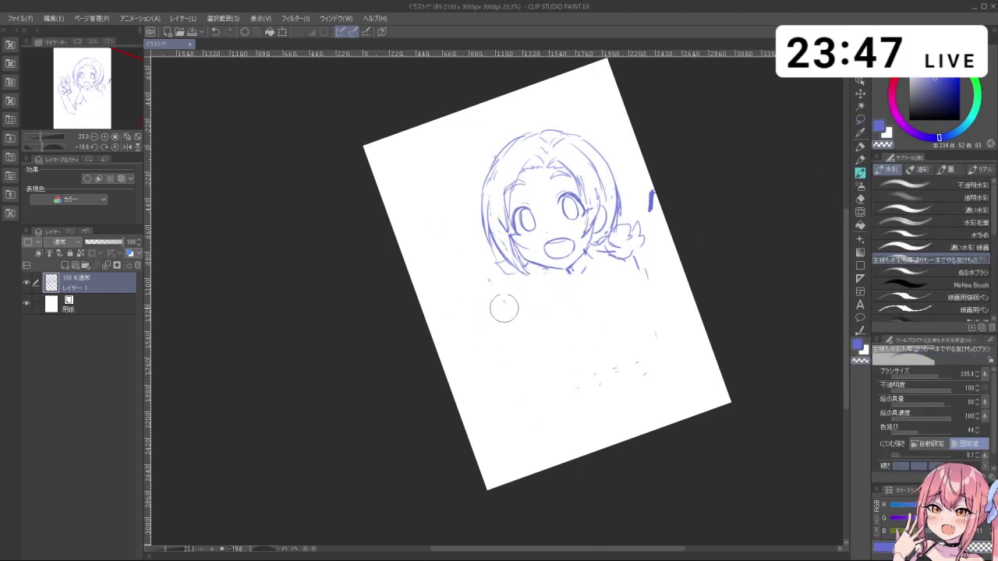
mouse_move(634, 281)
mouse_down()
mouse_move(634, 310)
mouse_move(662, 384)
mouse_move(535, 376)
mouse_up()
- Clean up the leftover neck marks along the ear-side jaw with a smaller transparent brush
key(c)
mouse_move(538, 301)
mouse_down()
mouse_move(526, 300)
mouse_move(541, 301)
mouse_up()
key(c)
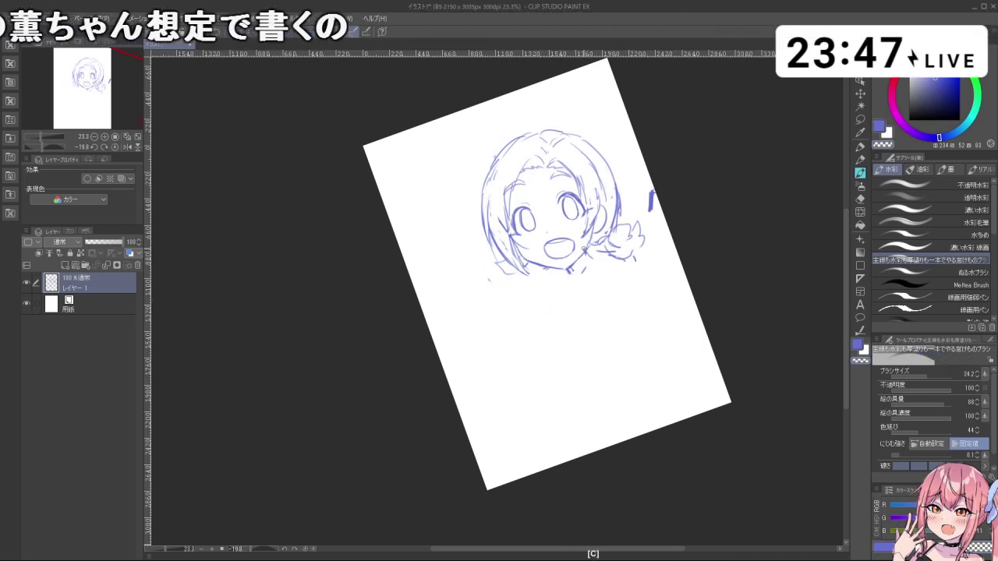
drag(582, 252, 586, 250)
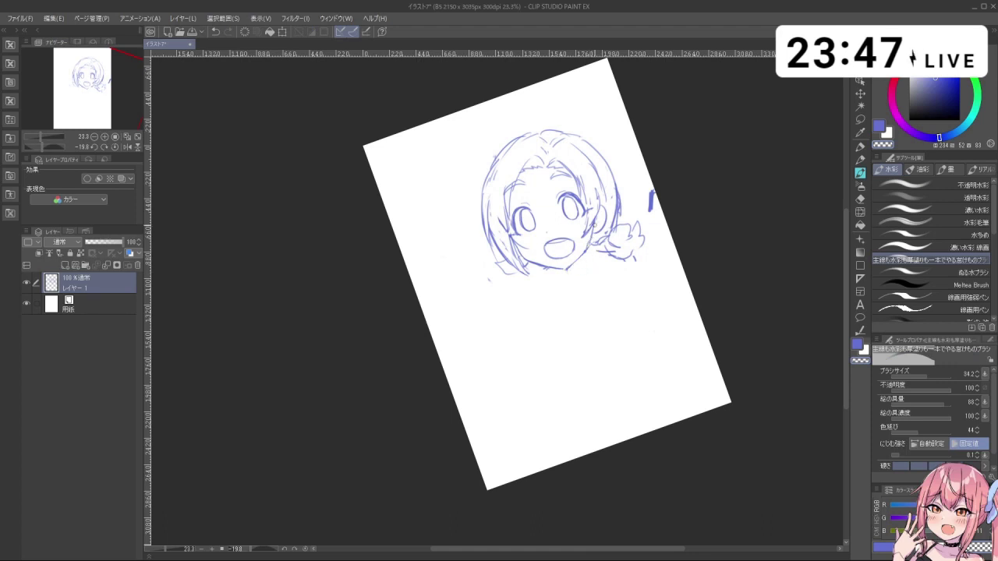
- Redraw the jaw outline around the chin and start the neck just beneath it
key(ctrl+z)
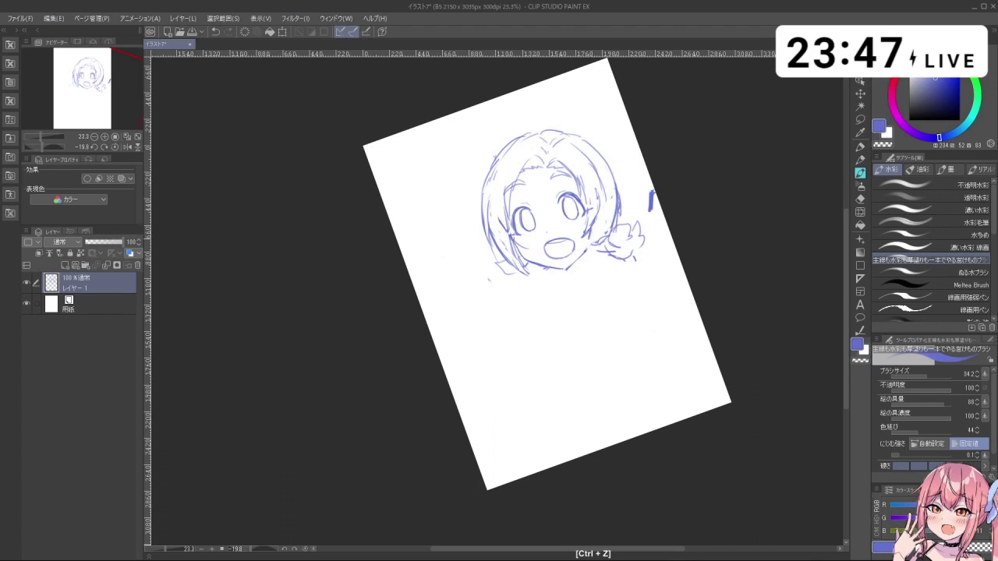
drag(513, 239, 525, 261)
key(ctrl+z)
key(ctrl+z)
key(ctrl+z)
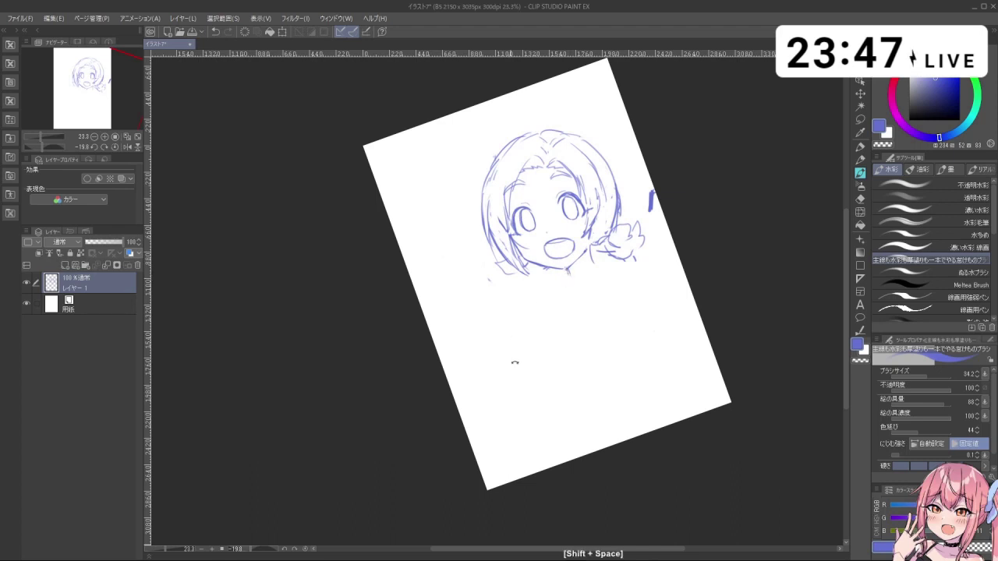
- Erase the stray strokes around the outer corners of both eyes with the transparent brush
drag(514, 361, 551, 351)
drag(473, 209, 494, 216)
key(c)
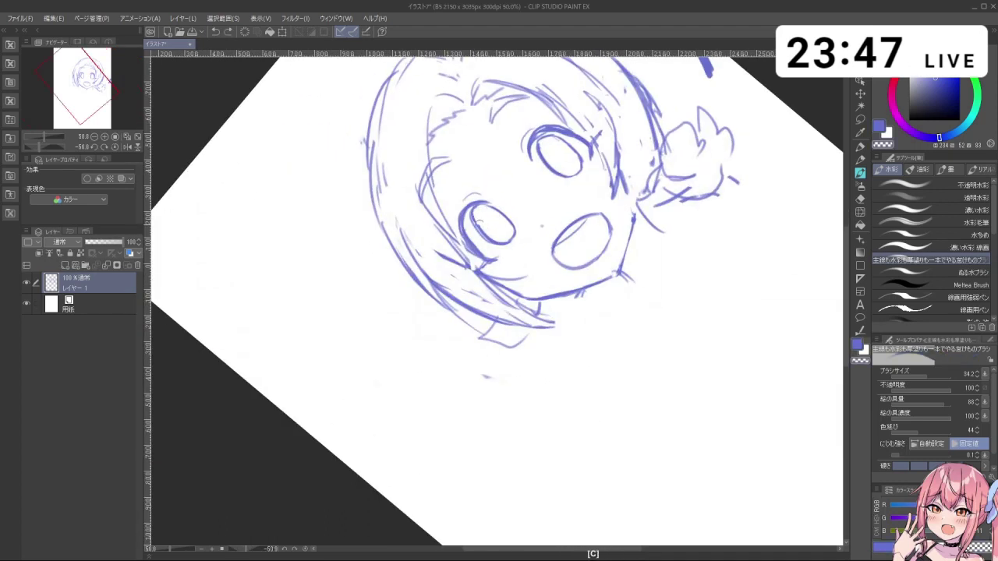
key(ctrl+z)
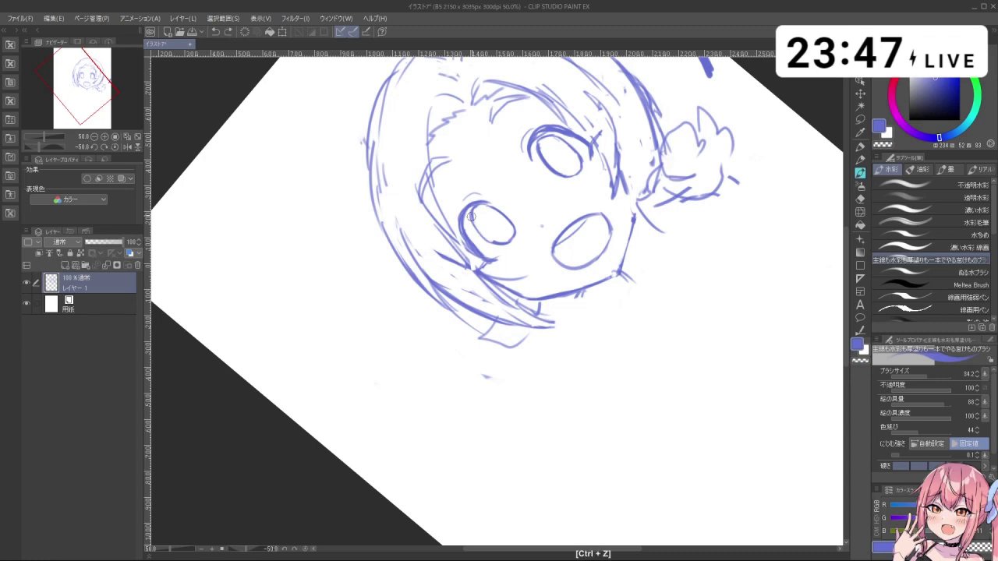
drag(573, 255, 443, 324)
drag(368, 333, 358, 328)
mouse_move(358, 327)
mouse_down()
mouse_move(406, 273)
mouse_move(451, 274)
mouse_move(416, 295)
mouse_up()
key(c)
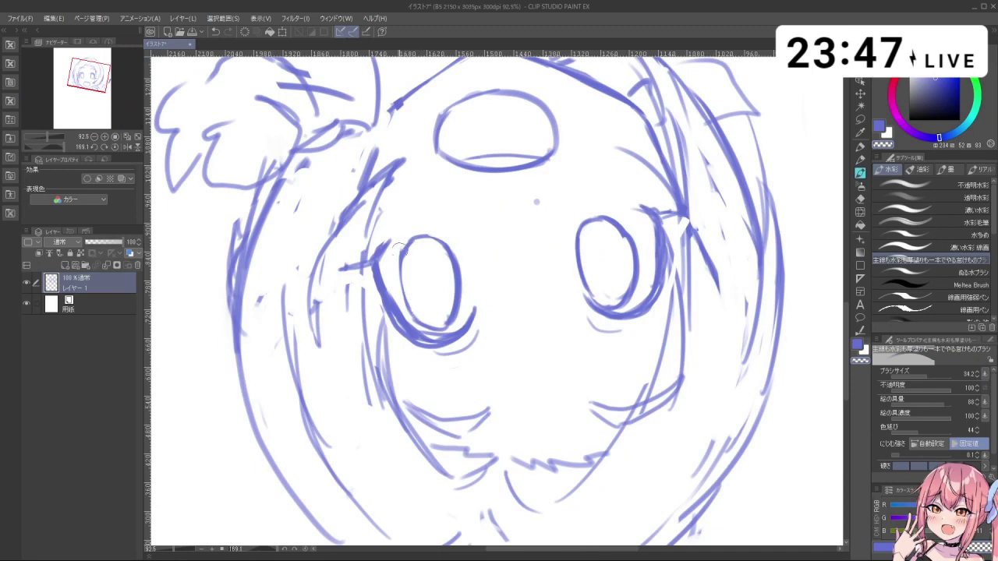
- Sketch the flicked hair tips under the jaw and rough in both sides of the neck
click(461, 313)
drag(462, 313, 492, 204)
click(492, 204)
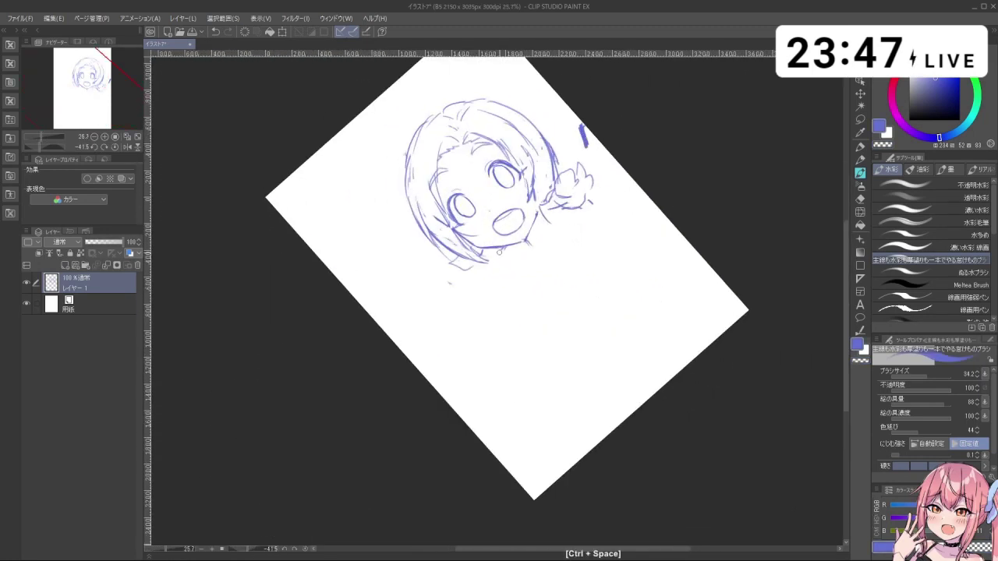
key(ctrl+z)
key(ctrl+z)
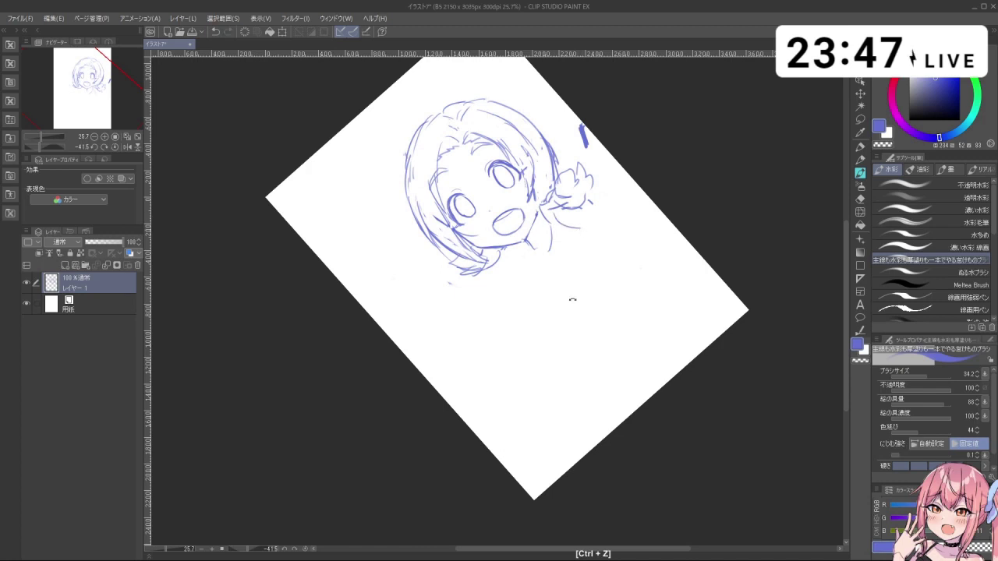
mouse_move(571, 227)
mouse_down()
mouse_move(431, 281)
mouse_move(457, 240)
mouse_up()
key(ctrl+z)
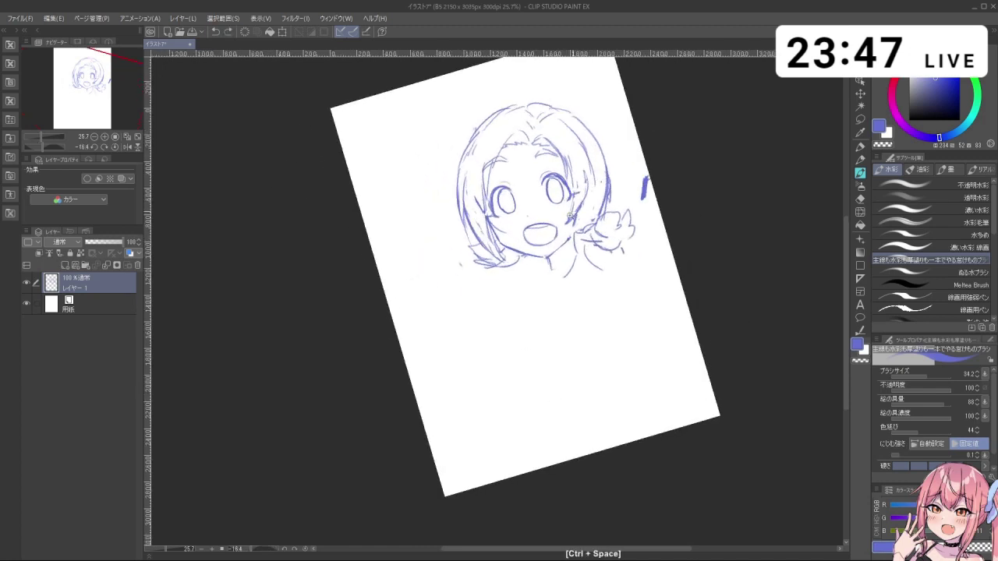
- Rework the neck line below the tied tuft and clean up the ear-side jaw with the transparent brush
mouse_move(559, 195)
mouse_down()
mouse_move(514, 206)
mouse_move(581, 226)
mouse_up()
key(ctrl+z)
key(ctrl+z)
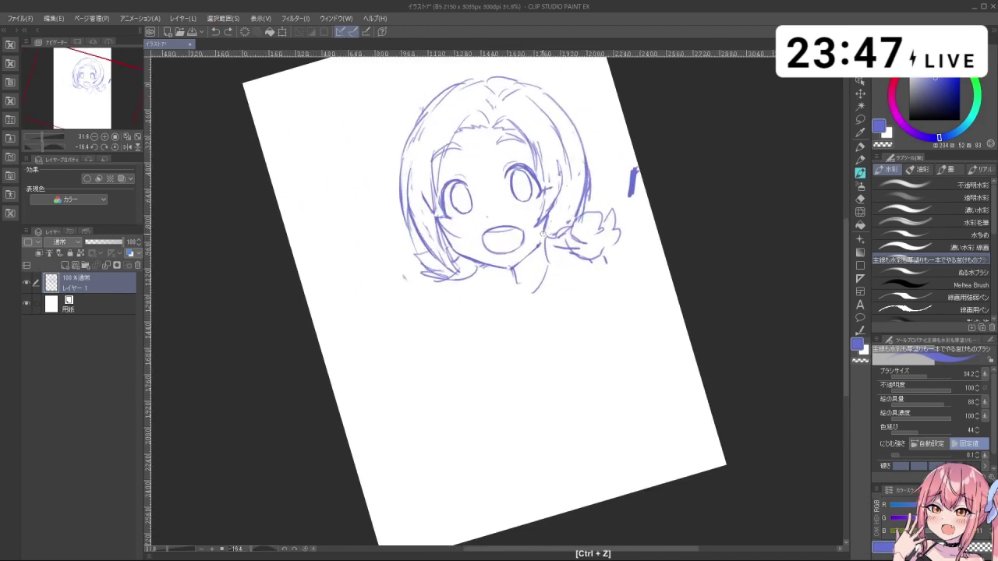
key(c)
key(ctrl+z)
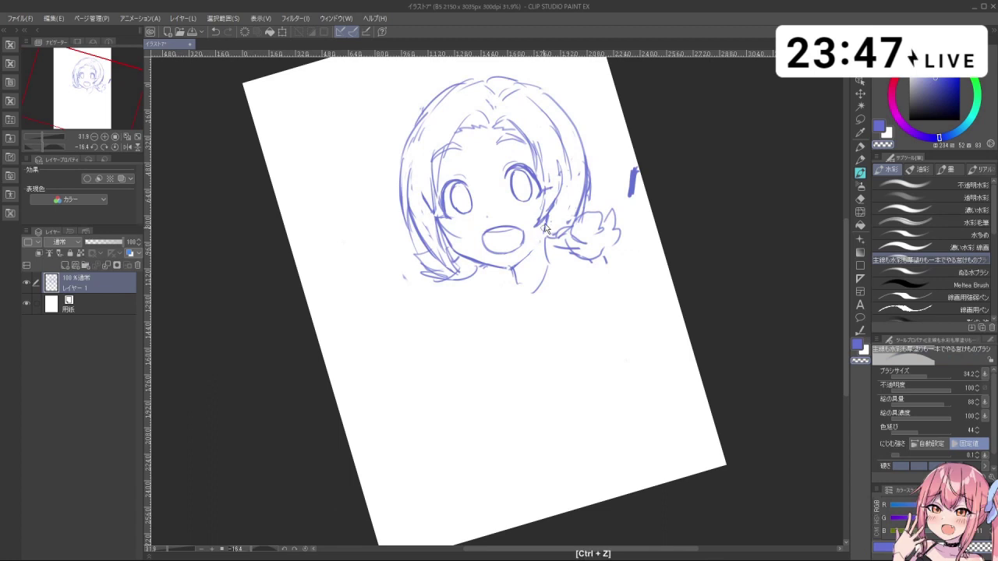
key(c)
key(ctrl+z)
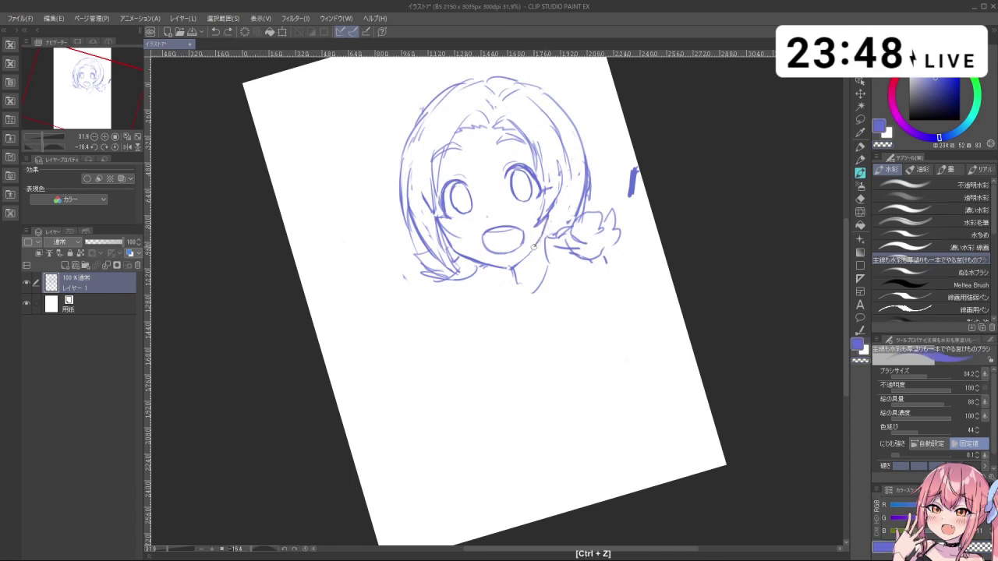
key(c)
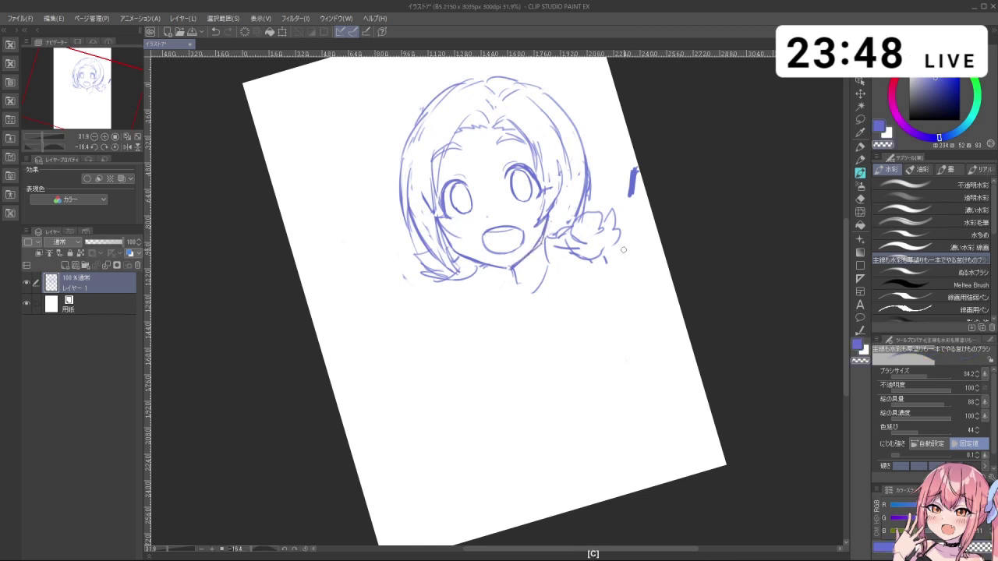
key(ctrl+z)
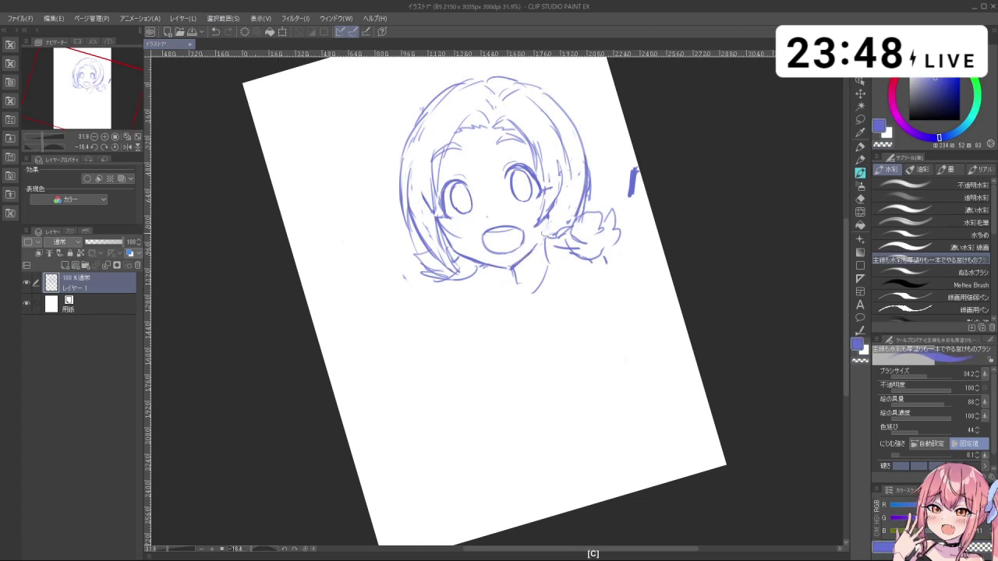
- Lasso the jawline around the chin, shift it slightly toward the tied tuft with a transform, and deselect it
key(space)
scroll(550, 269, down, 3)
drag(527, 307, 516, 294)
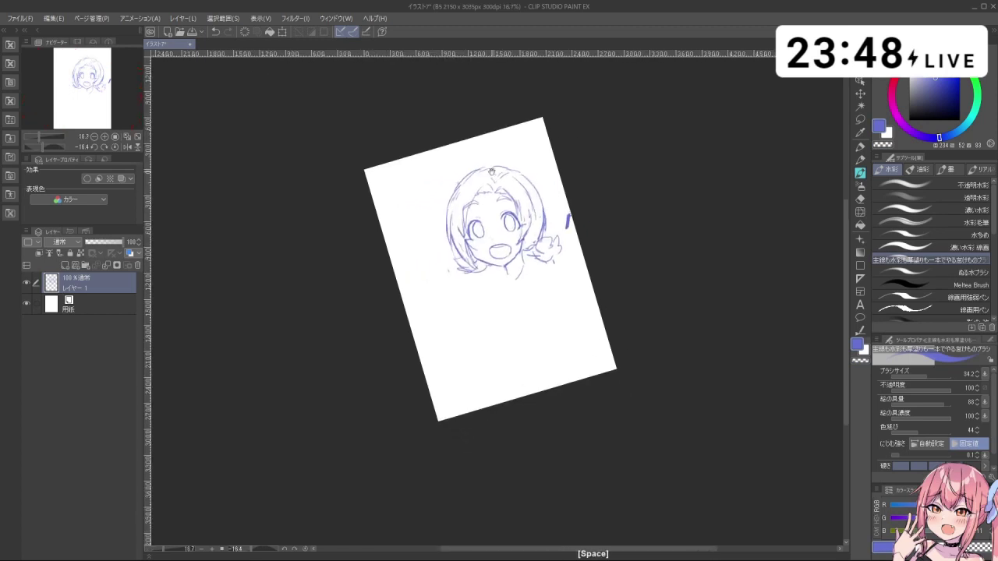
key(ctrl+space)
click(531, 265)
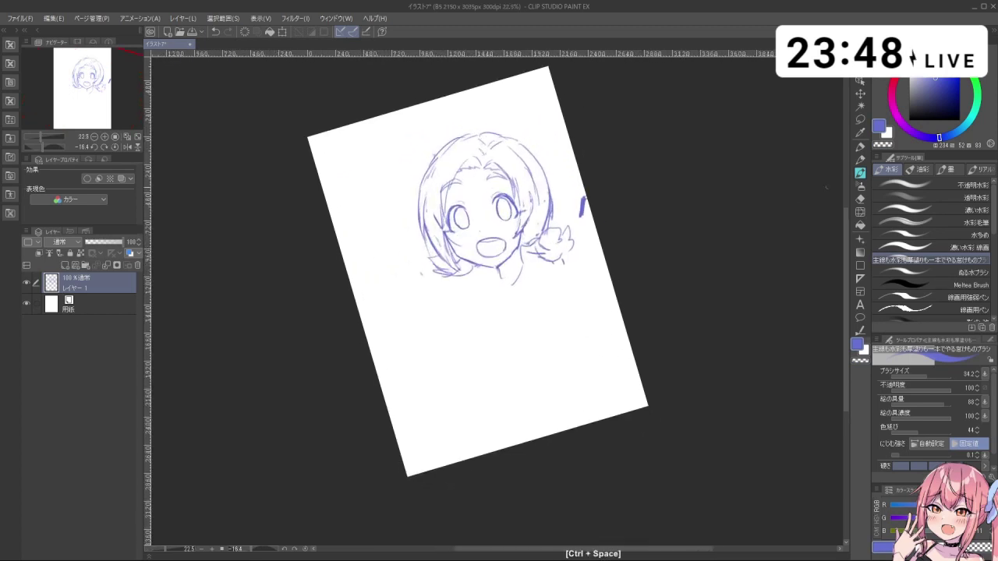
click(860, 120)
key(ctrl+space)
drag(486, 244, 524, 244)
mouse_move(534, 257)
mouse_down()
mouse_move(506, 282)
mouse_move(452, 270)
mouse_up()
mouse_move(439, 257)
mouse_down()
mouse_move(427, 232)
mouse_move(460, 265)
mouse_move(503, 273)
mouse_move(544, 221)
mouse_move(543, 251)
mouse_move(506, 278)
mouse_up()
key(ctrl+z)
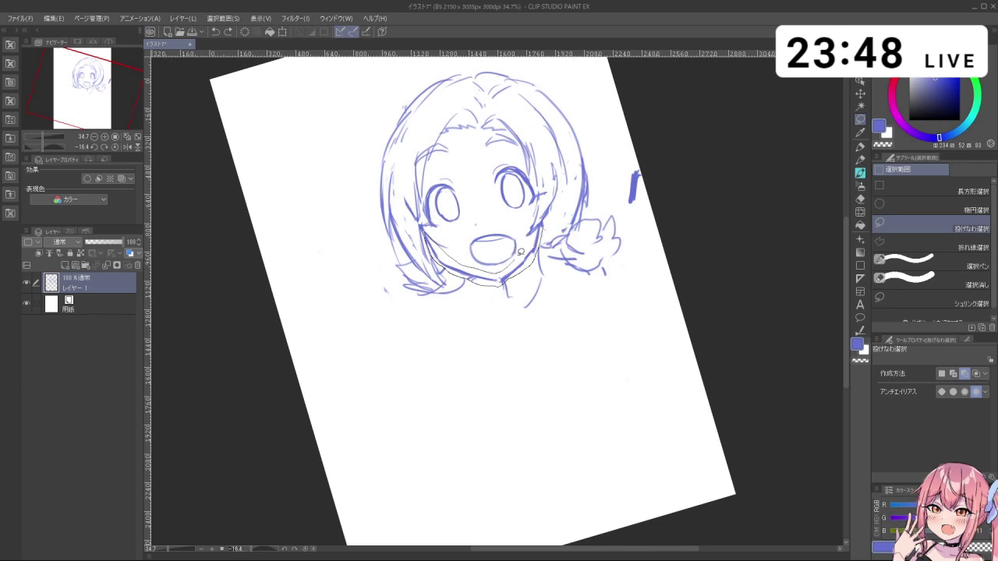
drag(506, 281, 524, 294)
key(ctrl+t)
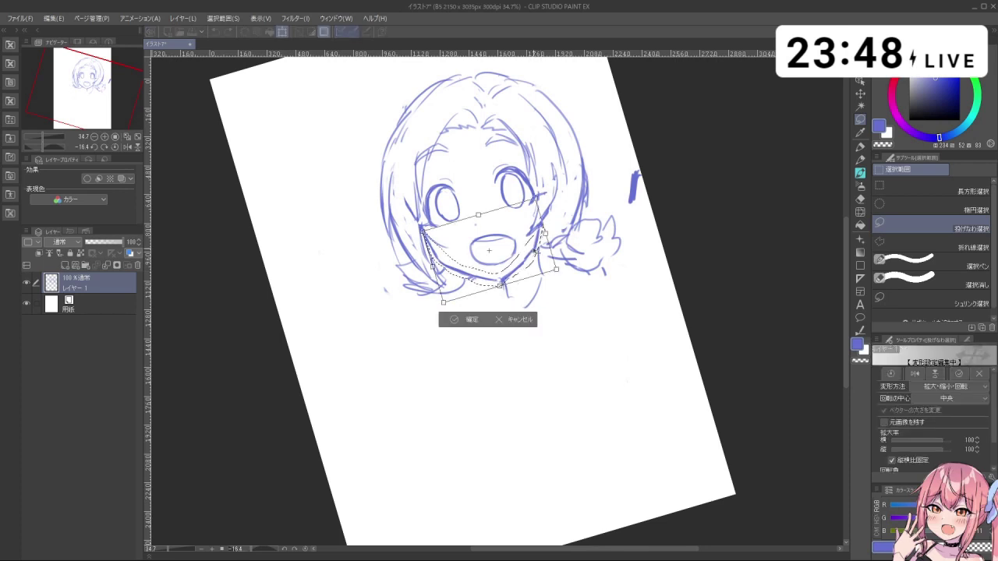
drag(536, 251, 539, 253)
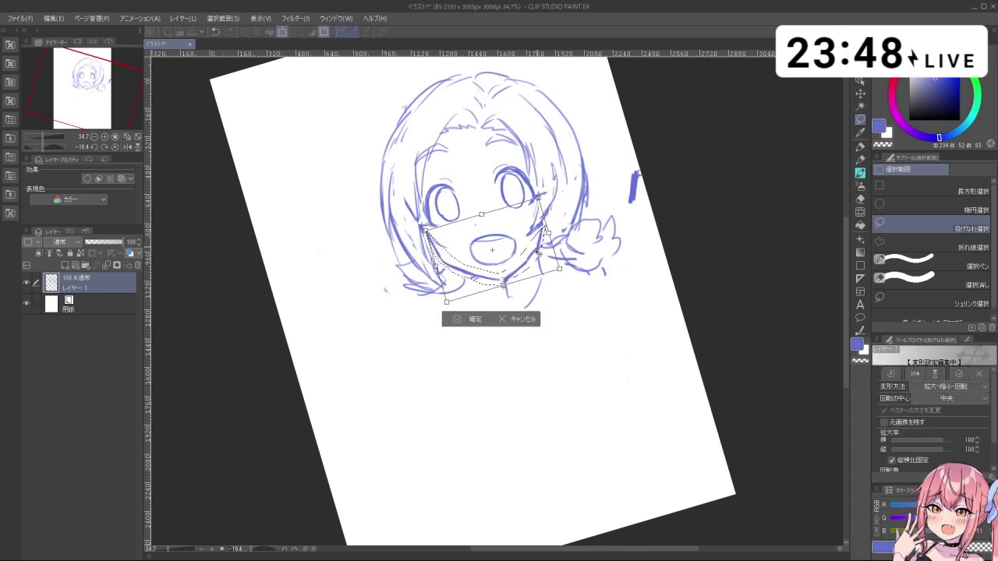
key(Return)
key(ctrl+d)
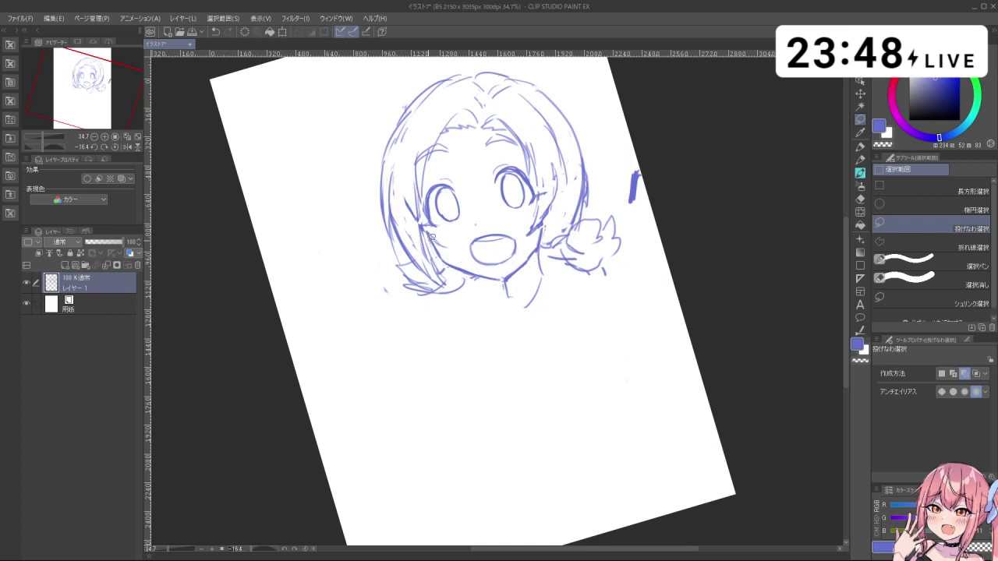
- Redraw the front neck line under the chin with the brush and erase the old line beside it
key(b)
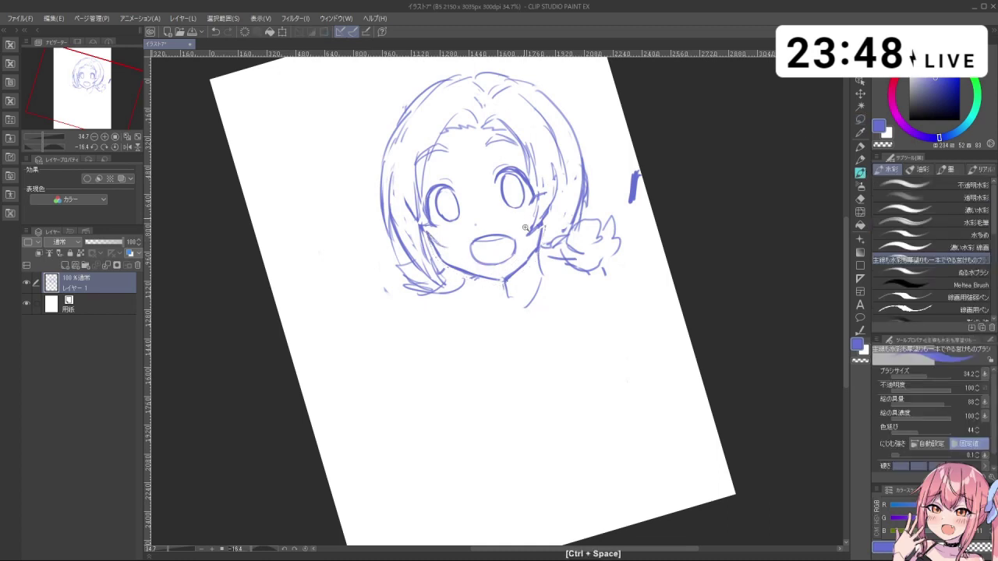
mouse_move(525, 236)
mouse_down()
mouse_move(483, 236)
mouse_move(523, 239)
mouse_up()
drag(523, 239, 565, 241)
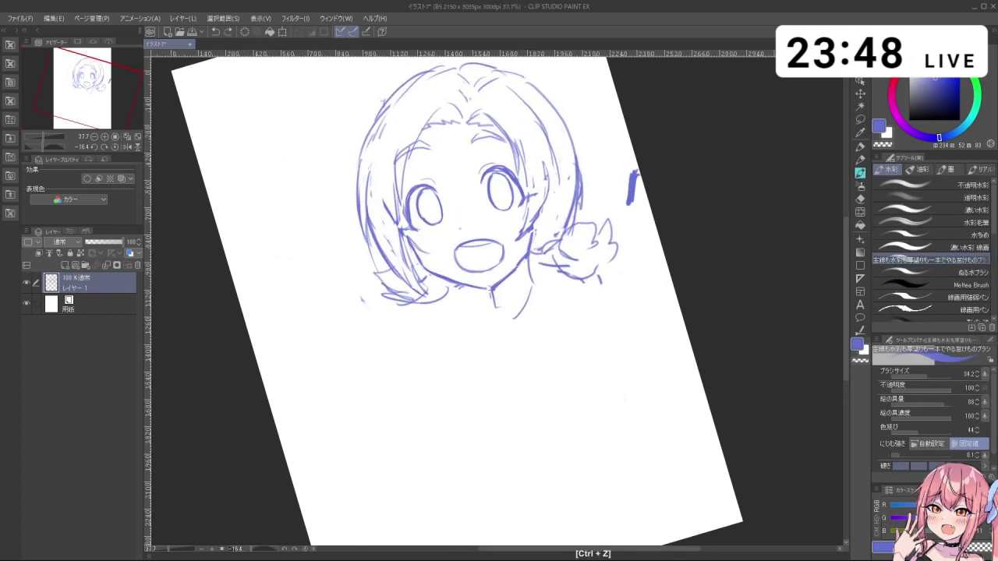
key(c)
key(c)
key(ctrl+z)
key(c)
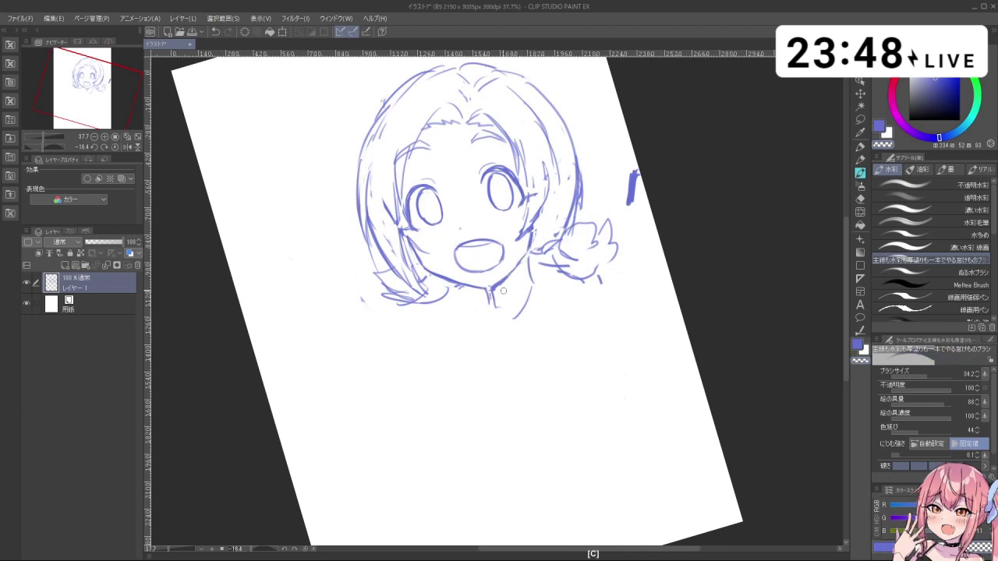
key(c)
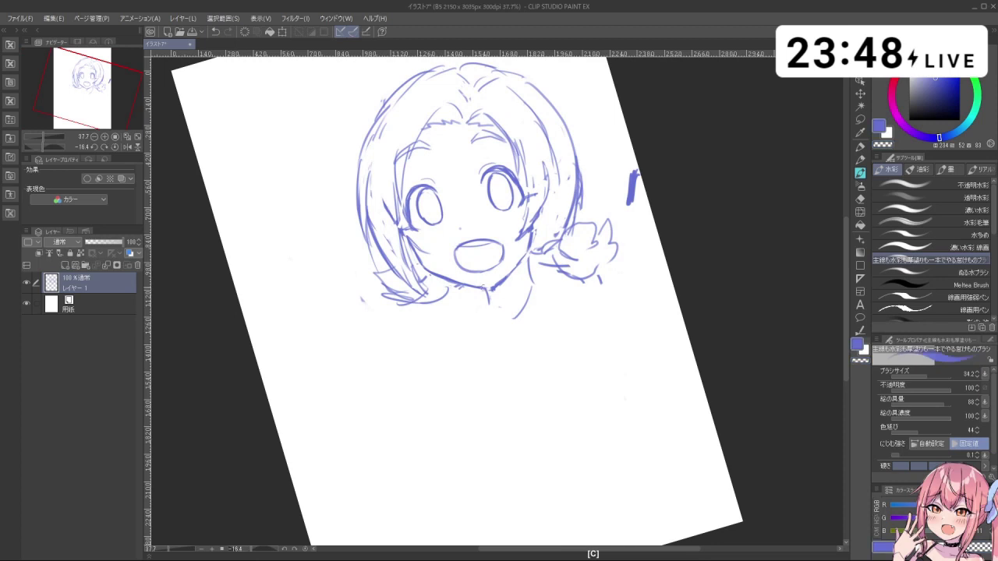
- Sketch the collar curve at the base of the neck and the first shoulder lines below the hair
key(ctrl+z)
key(ctrl+z)
mouse_move(491, 304)
mouse_down()
mouse_move(515, 305)
mouse_move(447, 310)
mouse_move(485, 322)
mouse_move(409, 338)
mouse_up()
key(ctrl+z)
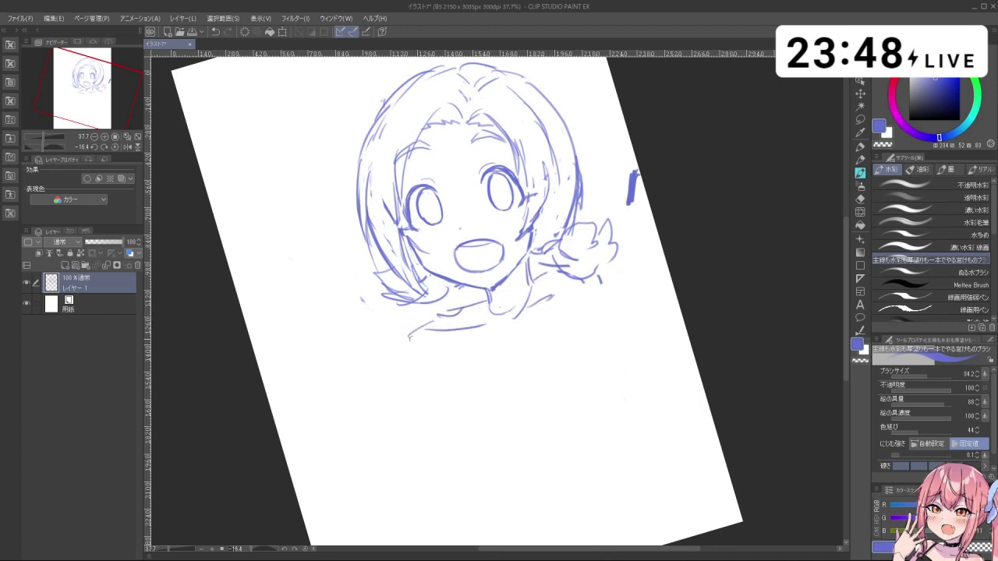
key(ctrl+z)
- Lasso the eye on the loose-hair side, enlarge it to 105% with a transform, and deselect it
mouse_move(492, 240)
mouse_down()
mouse_move(456, 234)
mouse_move(514, 188)
mouse_up()
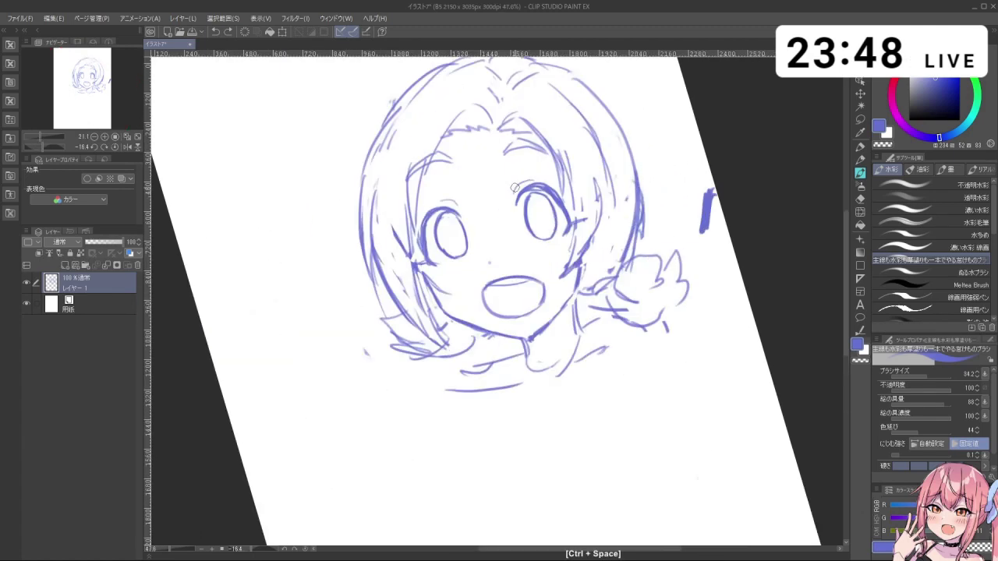
click(861, 120)
drag(468, 226, 465, 265)
scroll(453, 279, down, 5)
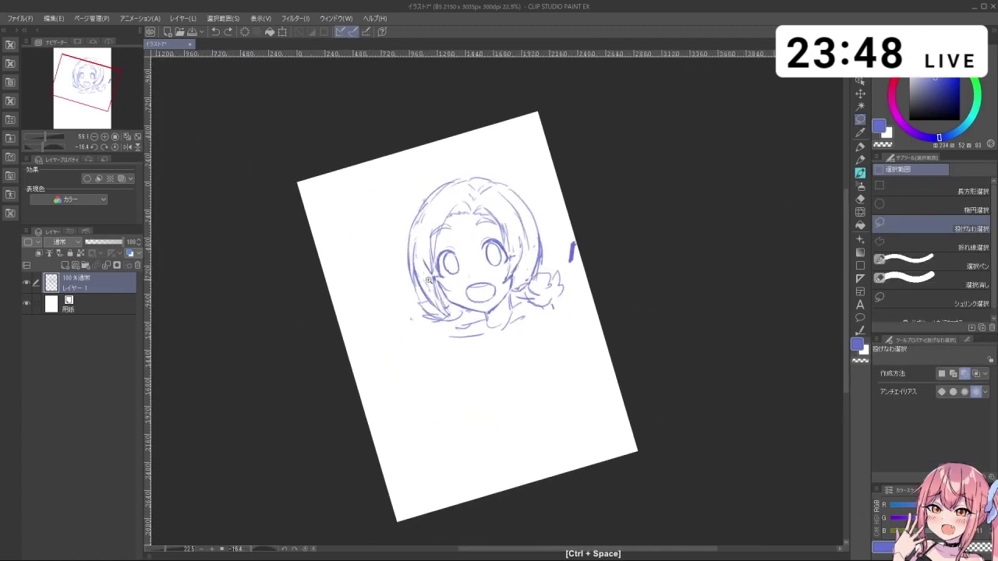
scroll(445, 297, up, 6)
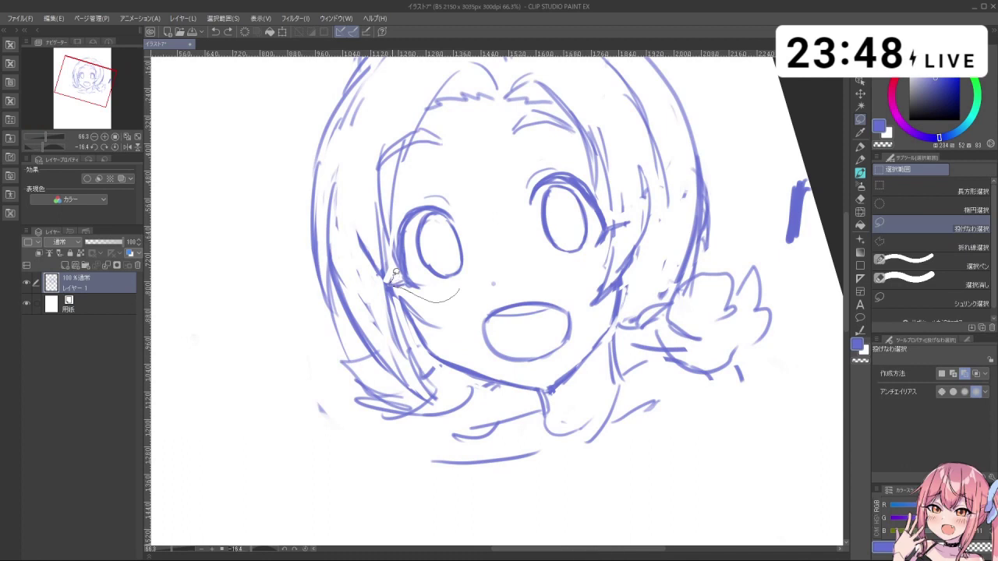
mouse_move(396, 224)
mouse_down()
mouse_move(422, 186)
mouse_move(482, 234)
mouse_up()
key(ctrl+t)
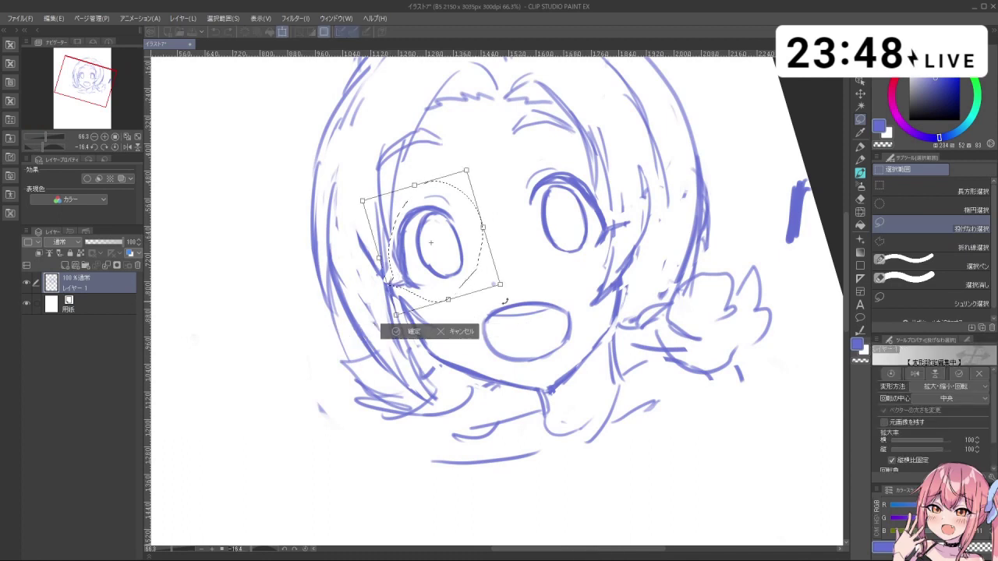
mouse_move(499, 286)
mouse_down()
mouse_move(506, 291)
mouse_move(497, 284)
mouse_up()
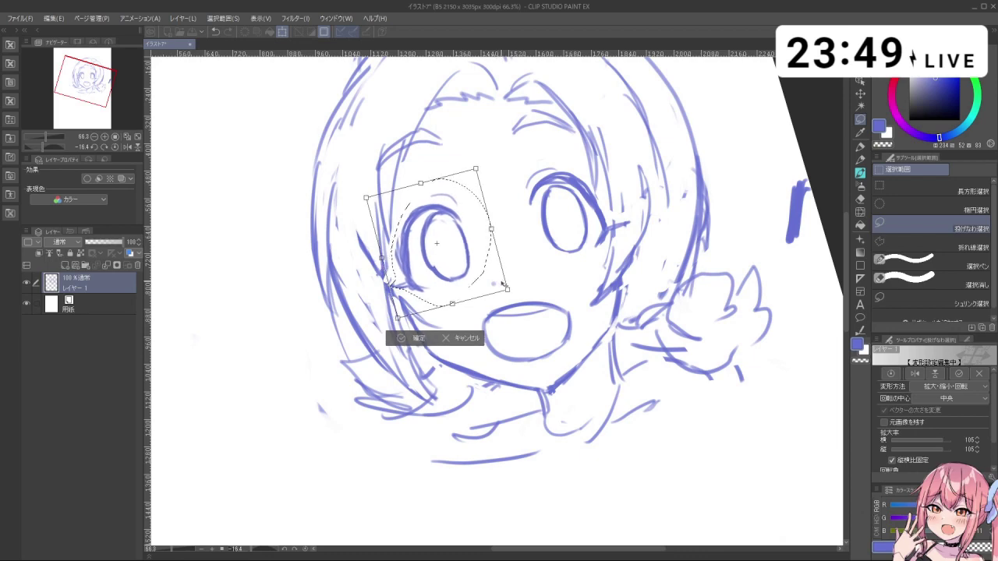
click(406, 340)
click(344, 338)
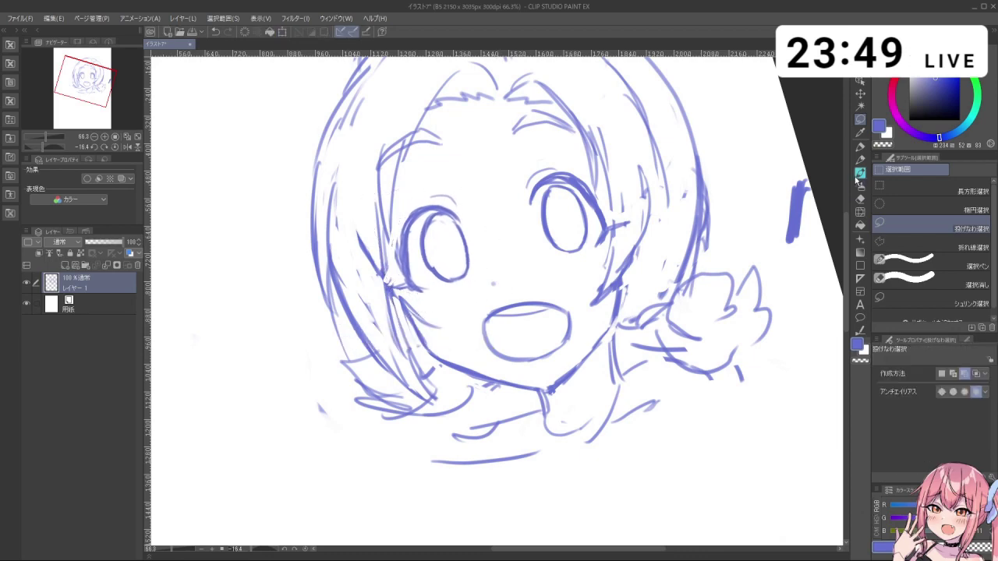
- Reduce the brush size to 19.9 and refine the cheek outline and hair strands beside the enlarged eye
click(860, 174)
key(ctrl+space)
drag(560, 244, 533, 255)
key(ctrl+space)
mouse_move(478, 247)
mouse_down()
mouse_move(535, 248)
mouse_move(472, 246)
mouse_up()
key(ctrl+z)
key(ctrl+alt)
drag(477, 201, 481, 250)
key(ctrl+z)
key(ctrl+z)
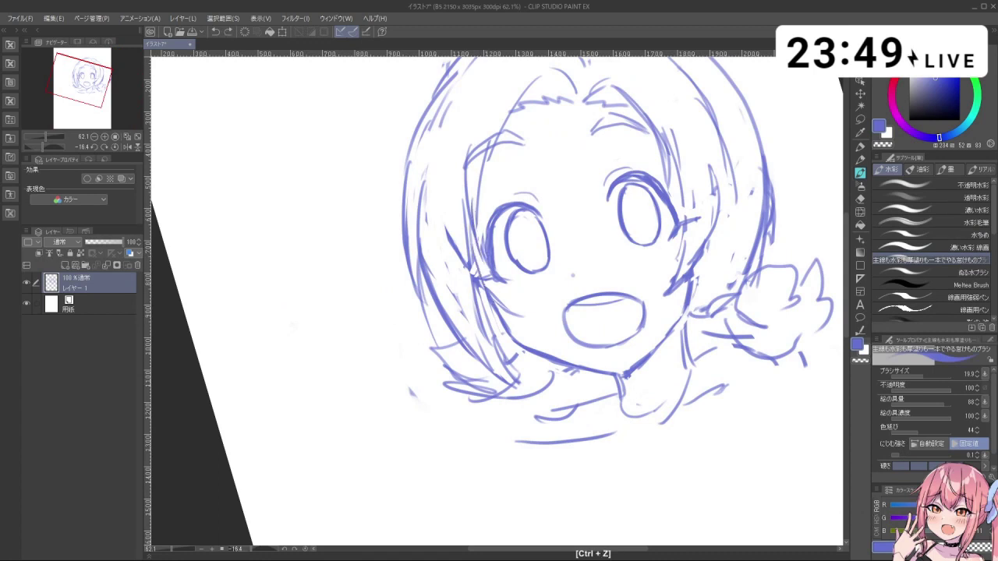
key(ctrl+z)
key(c)
drag(474, 273, 508, 327)
key(c)
key(ctrl+z)
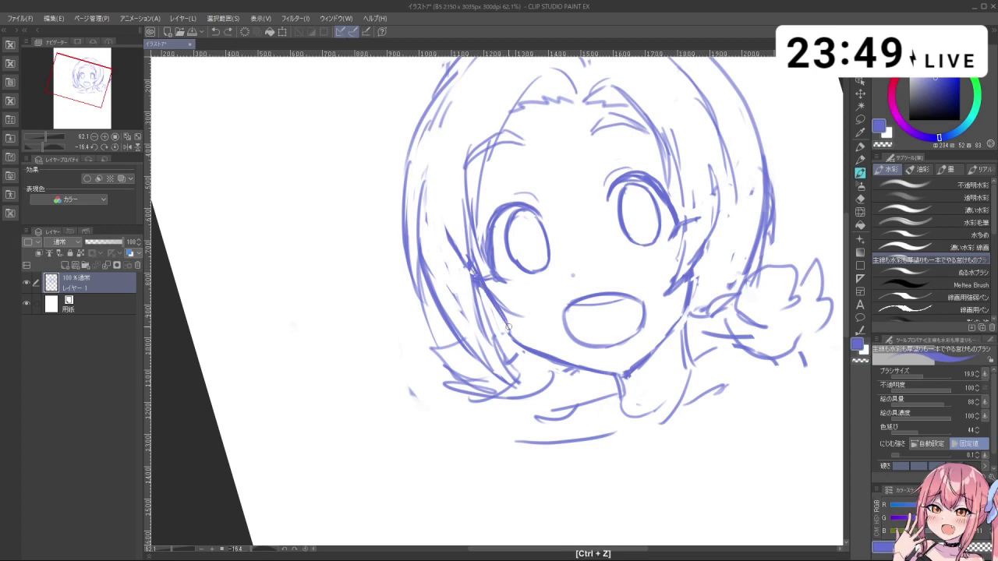
- Redraw the jawline from the cheek to the chin as a smoother curve, erasing the rough overlapping strokes
key(ctrl+space)
drag(622, 386, 583, 367)
key(space)
drag(583, 367, 505, 294)
key(shift+space)
key(ctrl+space)
key(shift+space)
mouse_move(523, 413)
mouse_down()
mouse_move(570, 410)
mouse_move(481, 410)
mouse_up()
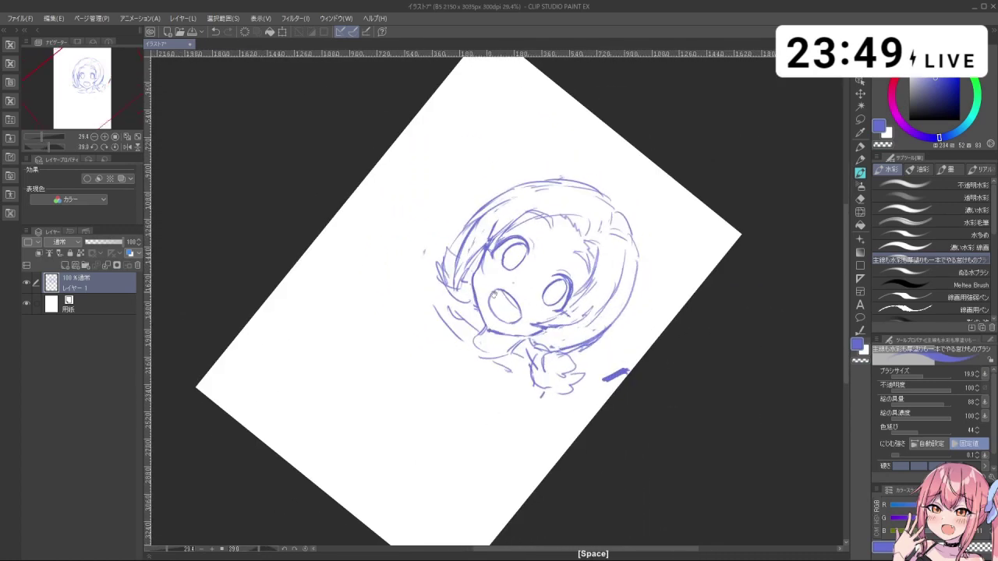
key(ctrl+space)
mouse_move(483, 290)
mouse_down()
mouse_move(510, 292)
mouse_move(486, 334)
mouse_move(492, 360)
mouse_up()
key(c)
key(c)
key(ctrl+z)
key(c)
mouse_move(475, 325)
mouse_down()
mouse_move(499, 365)
mouse_move(587, 272)
mouse_up()
key(c)
key(ctrl+z)
key(c)
key(c)
- Refine the ear-side jaw down to the chin corner and trim its excess lines with the transparent brush
key(shift+space)
key(ctrl+z)
key(c)
drag(544, 229, 552, 275)
key(c)
key(ctrl+z)
key(c)
mouse_move(543, 234)
mouse_down()
mouse_move(572, 365)
mouse_move(481, 446)
mouse_up()
key(c)
key(ctrl+z)
key(shift+space)
key(ctrl+z)
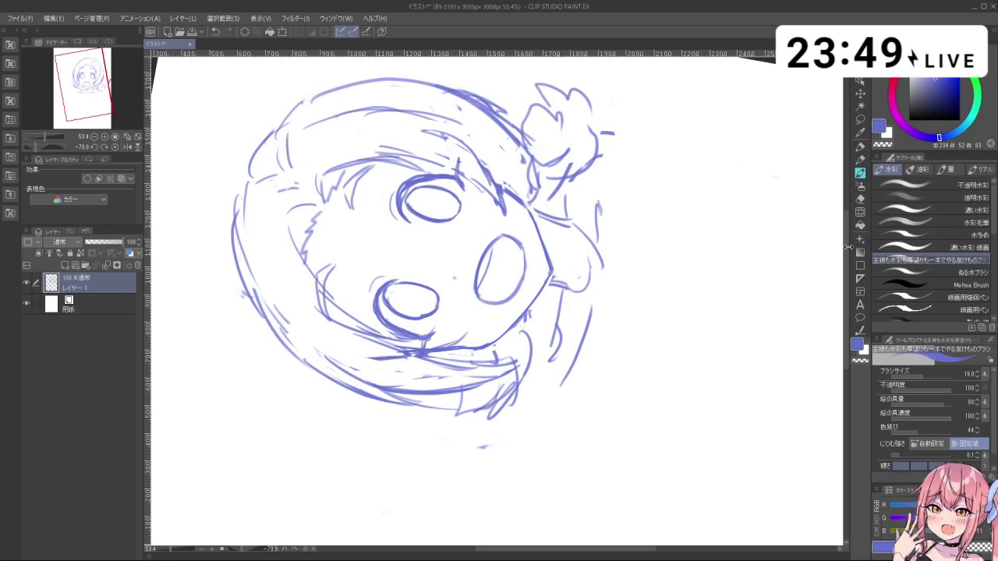
drag(558, 254, 585, 308)
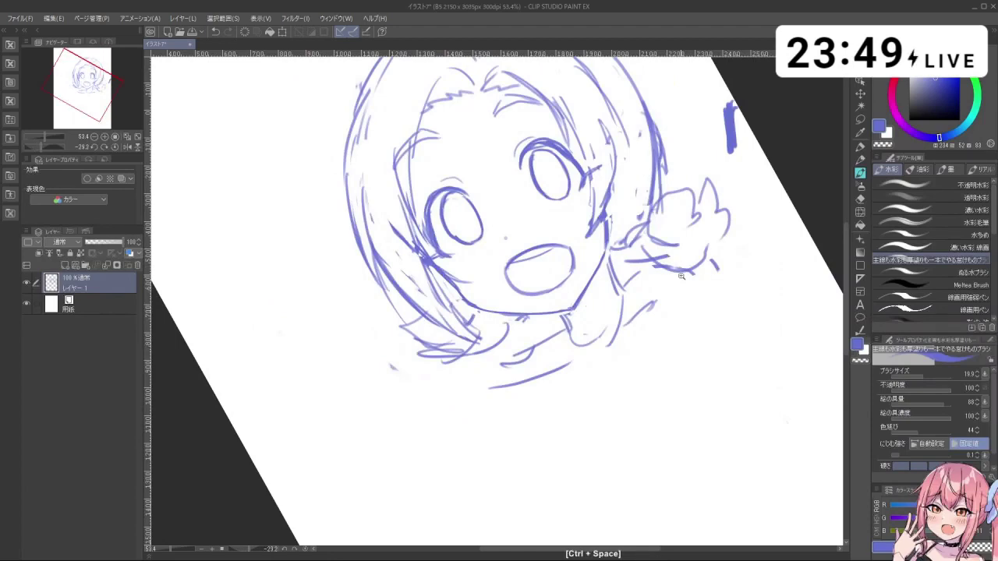
- Rework the iris of the eye nearer the tied hair, closing its lower edge with a flatter line
drag(682, 276, 620, 180)
drag(620, 179, 545, 160)
mouse_move(538, 212)
mouse_down()
mouse_move(618, 189)
mouse_move(638, 217)
mouse_move(611, 235)
mouse_up()
key(c)
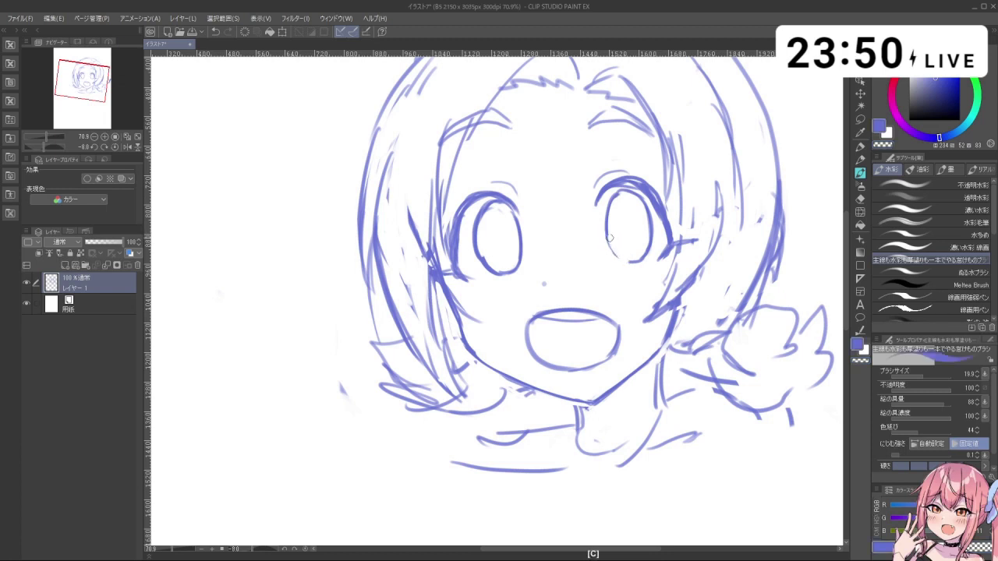
key(ctrl+z)
key(c)
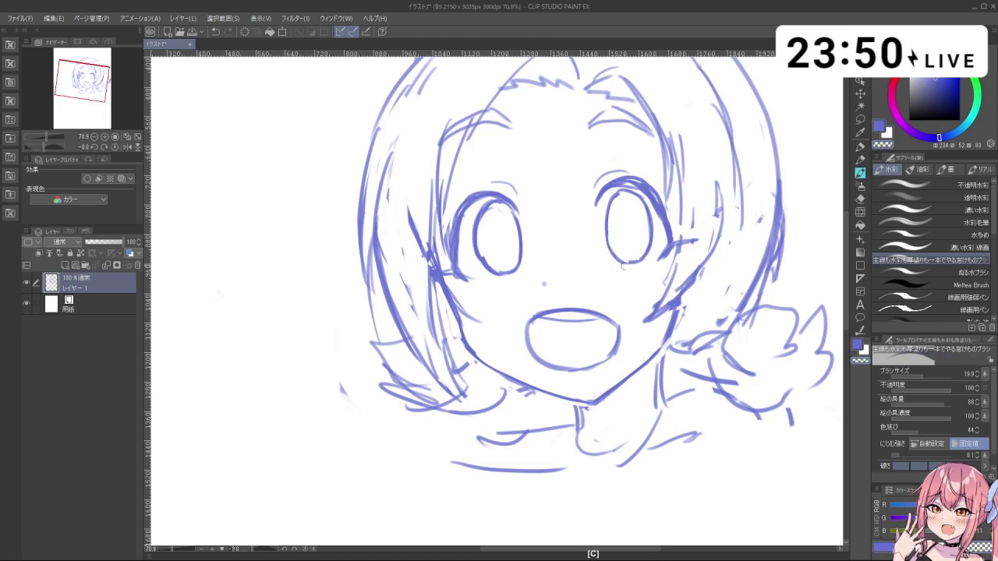
key(ctrl+z)
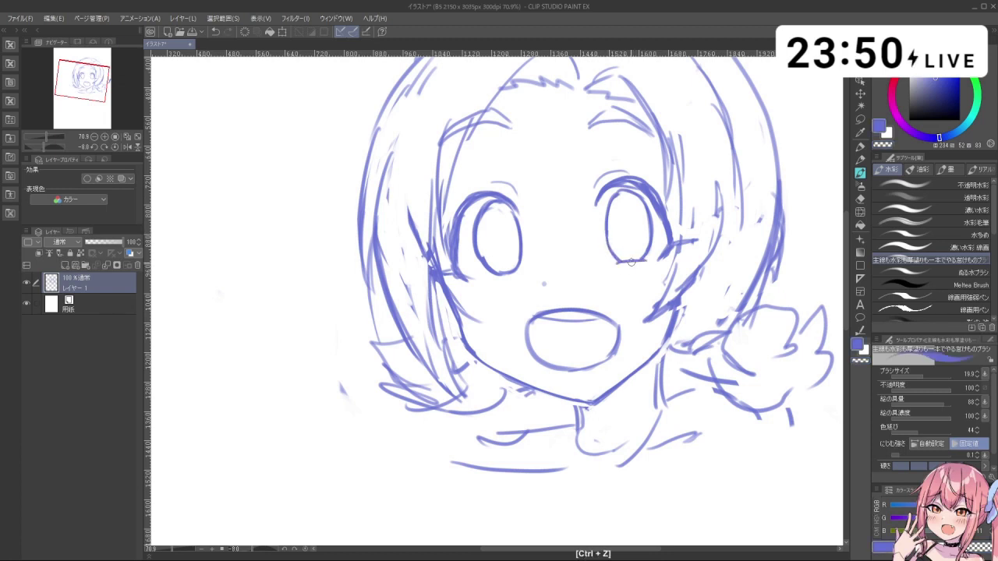
key(ctrl+z)
mouse_move(618, 262)
mouse_down()
mouse_move(644, 264)
mouse_move(524, 168)
mouse_up()
key(shift+space)
key(ctrl+z)
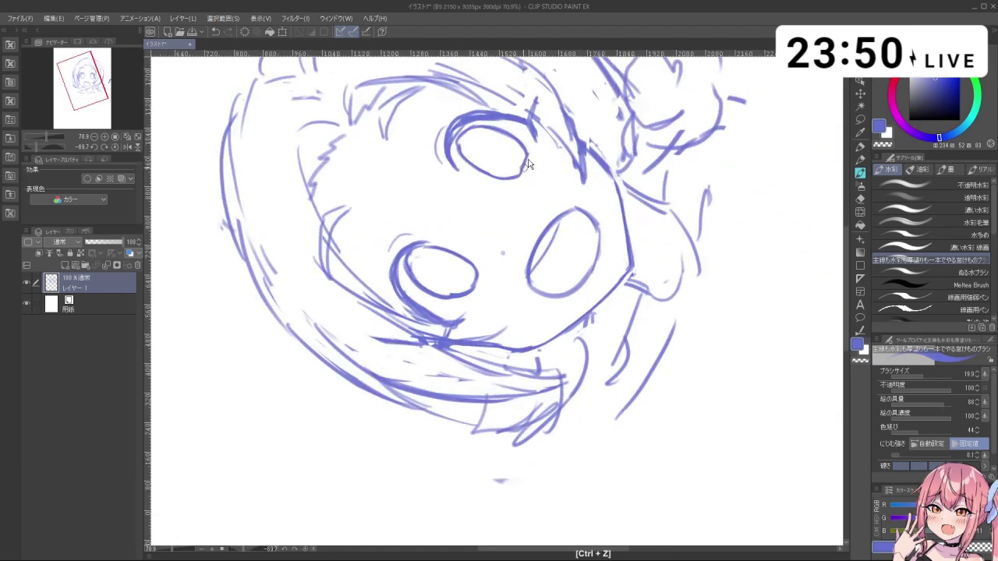
- Flatten the lower edge of the other eye's iris to match, trimming stray marks with the transparent brush
key(c)
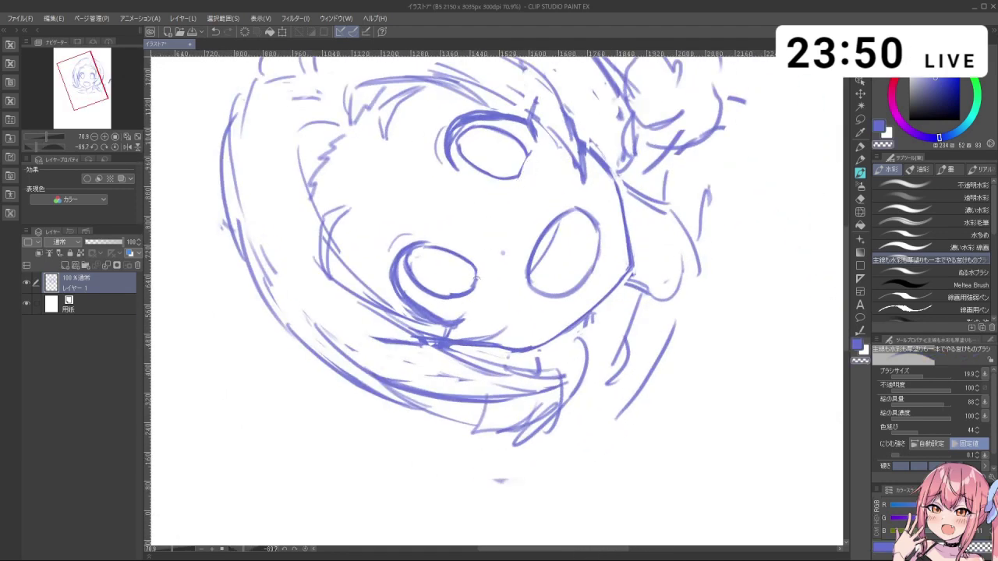
key(c)
key(ctrl+z)
key(c)
key(ctrl+z)
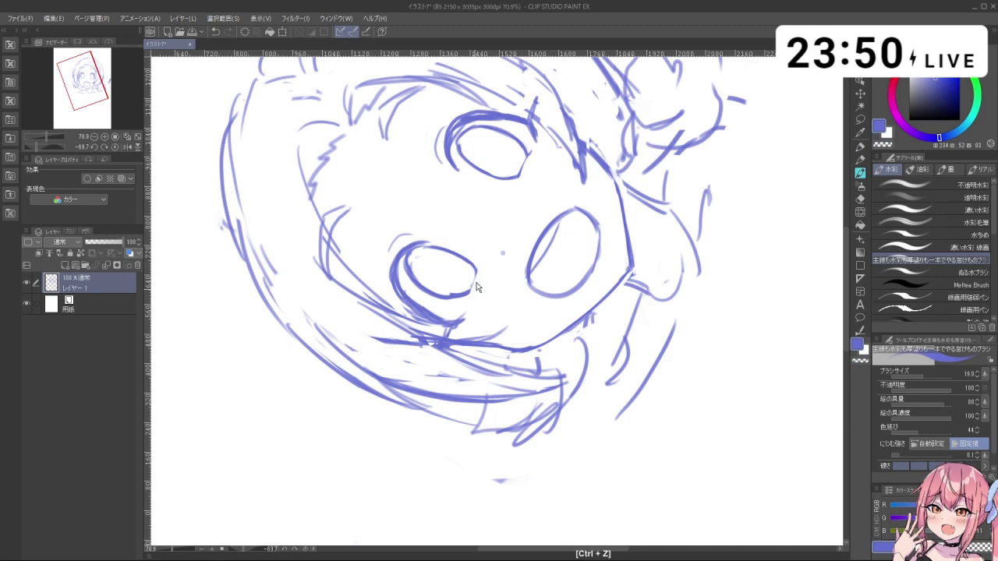
key(shift+space)
drag(475, 297, 476, 311)
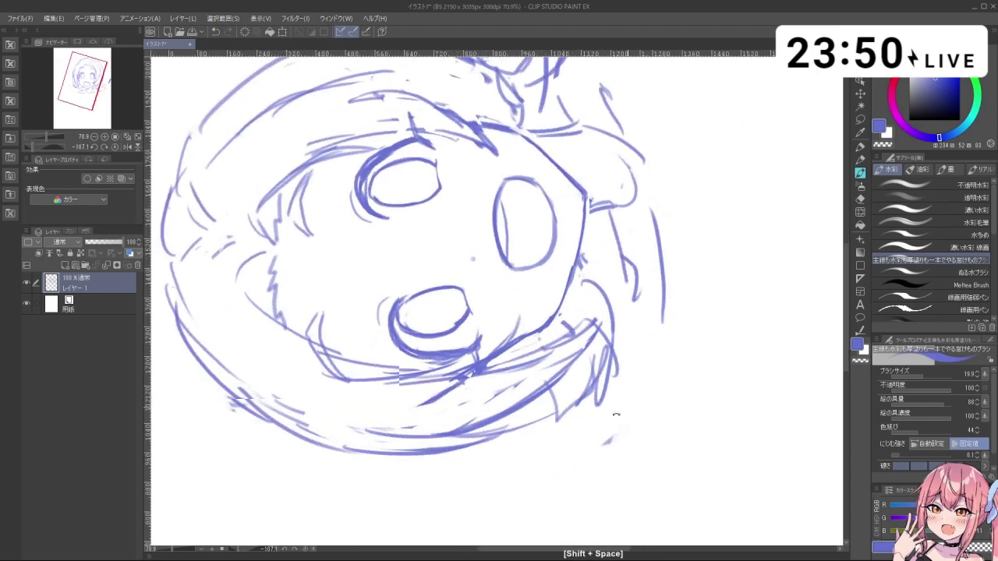
drag(581, 335, 460, 335)
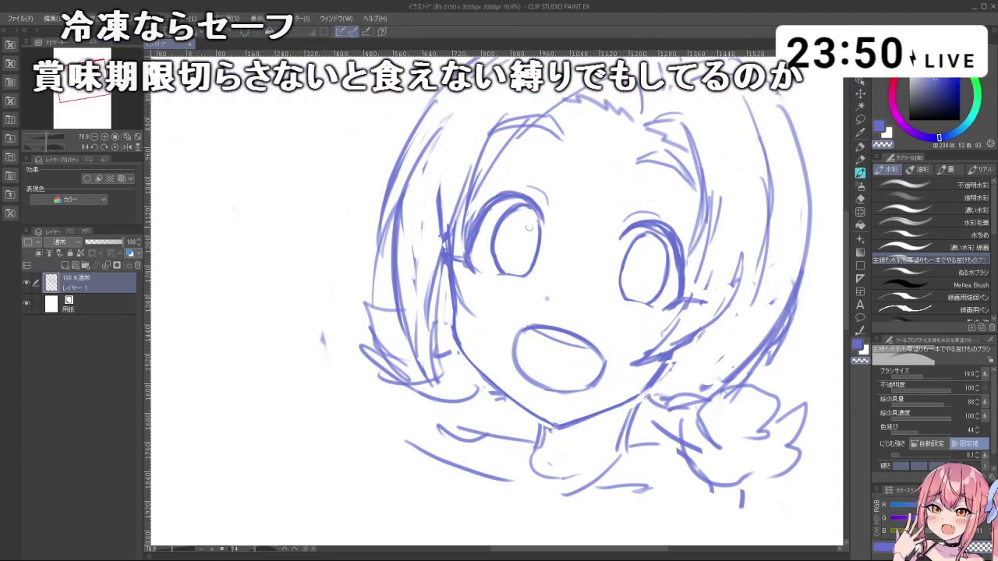
key(space)
key(c)
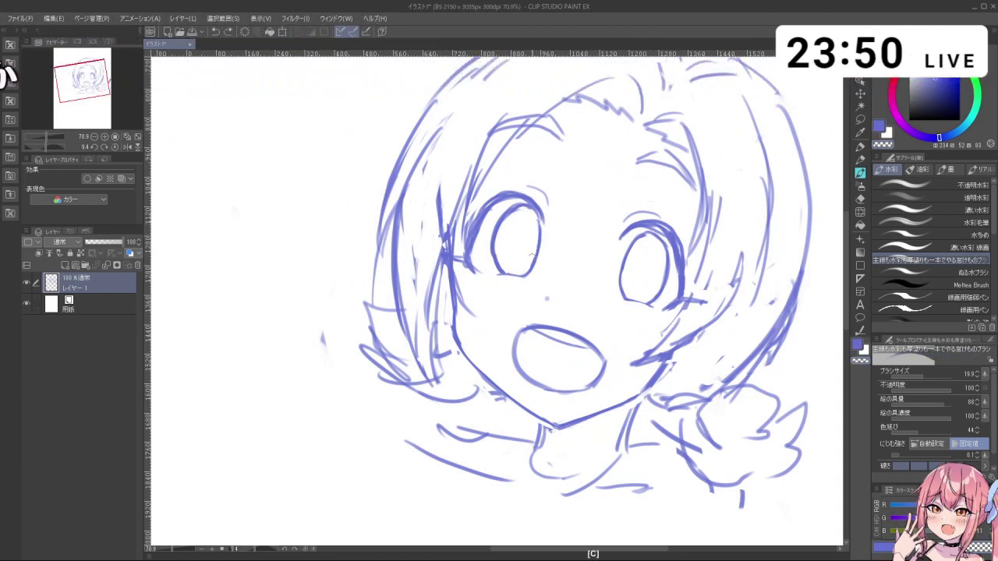
mouse_move(540, 221)
mouse_down()
mouse_move(527, 273)
mouse_move(576, 312)
mouse_move(506, 287)
mouse_up()
key(ctrl+z)
- Clean up and redraw the cheek outline below the eye farther from the tied hair
key(ctrl+space)
key(shift+space)
drag(547, 421, 554, 204)
drag(616, 325, 499, 404)
key(shift+space)
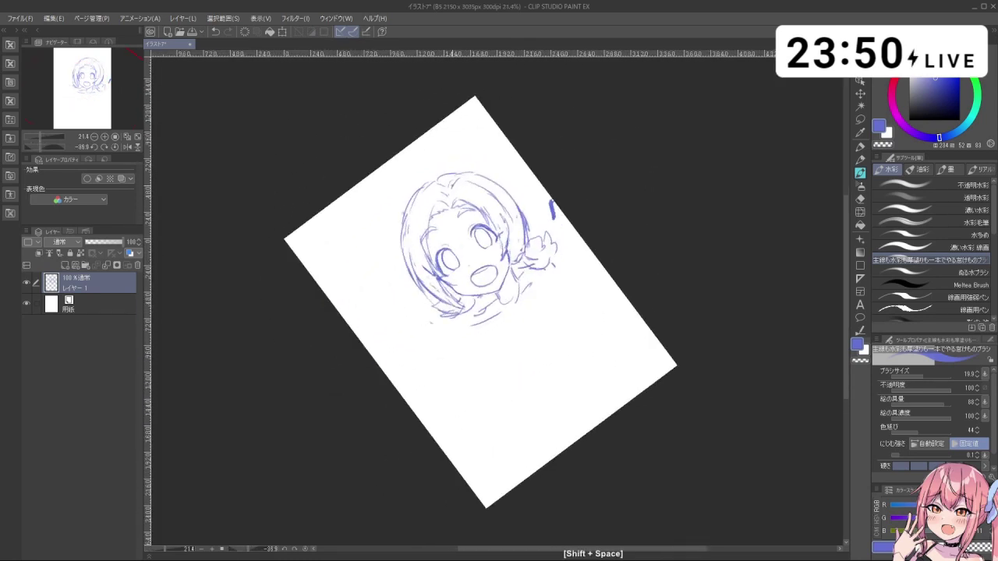
key(ctrl+z)
key(ctrl+space)
mouse_move(519, 258)
mouse_down()
mouse_move(507, 253)
mouse_move(555, 249)
mouse_move(533, 252)
mouse_move(544, 250)
mouse_up()
key(space)
key(ctrl+space)
key(ctrl+z)
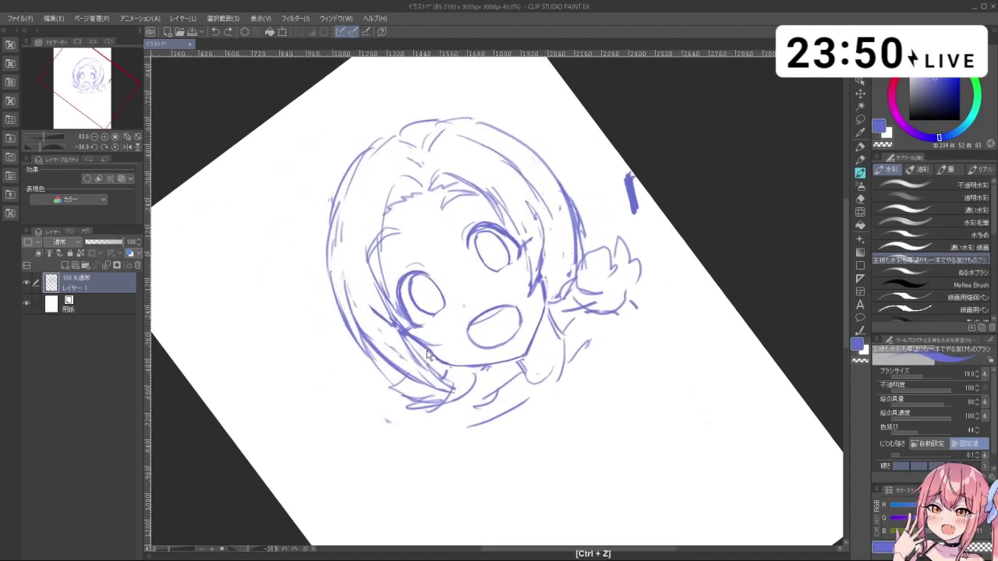
key(shift+space)
drag(458, 360, 419, 304)
key(c)
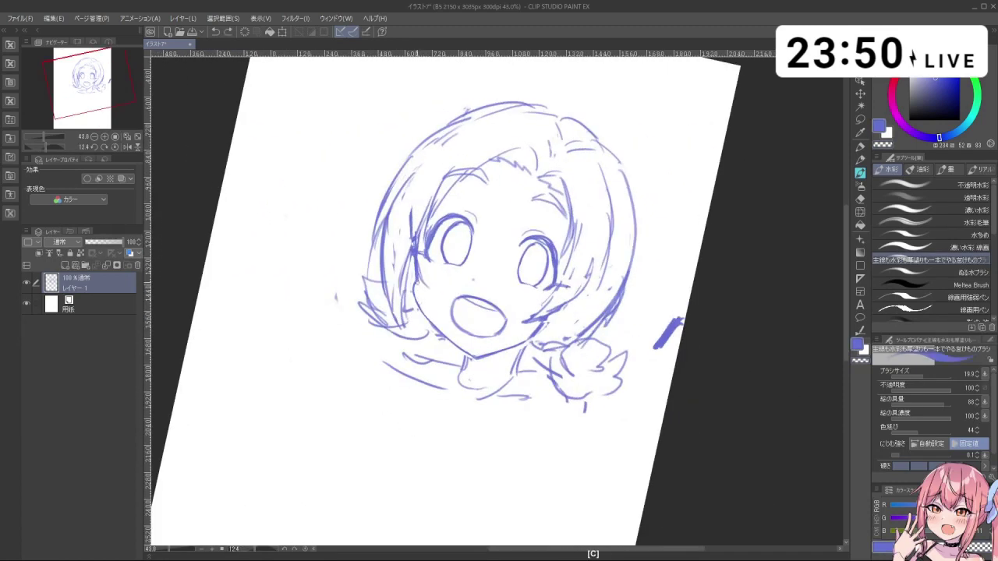
key(ctrl+z)
drag(416, 292, 426, 317)
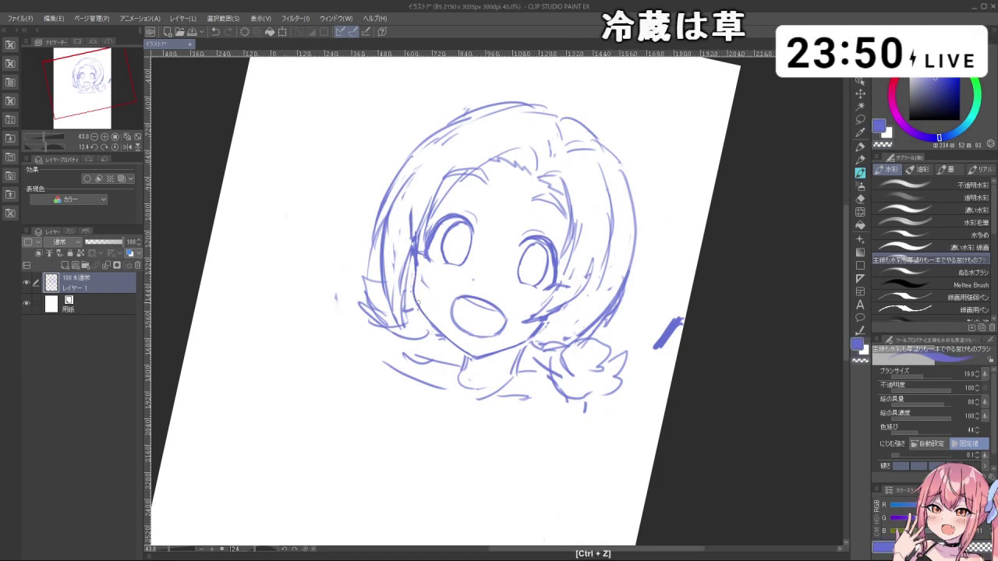
- Redraw the neck lines beneath the chin and sketch the collar and shoulder strokes around the neck base
key(shift+space)
drag(535, 434, 590, 404)
key(c)
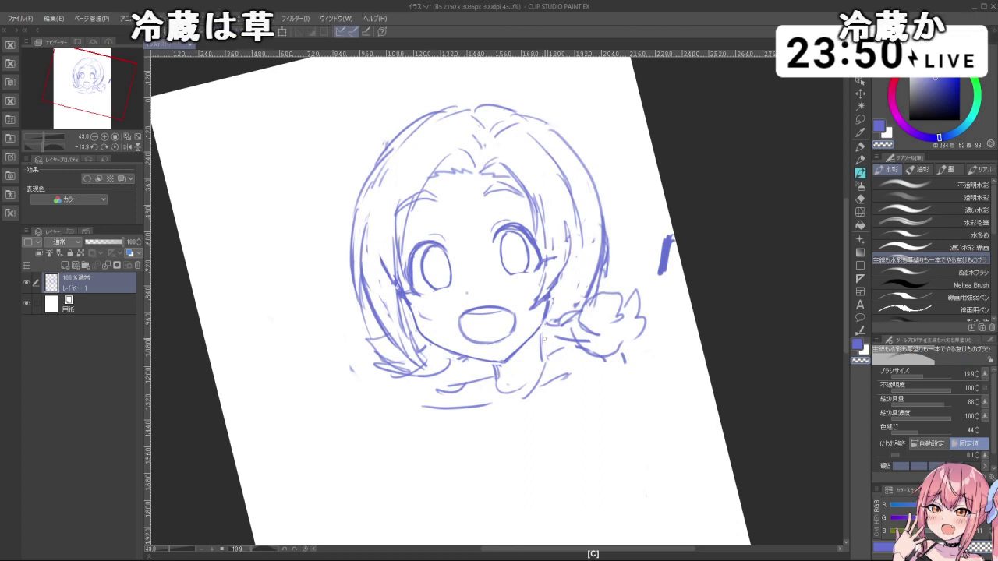
key(ctrl+z)
key(c)
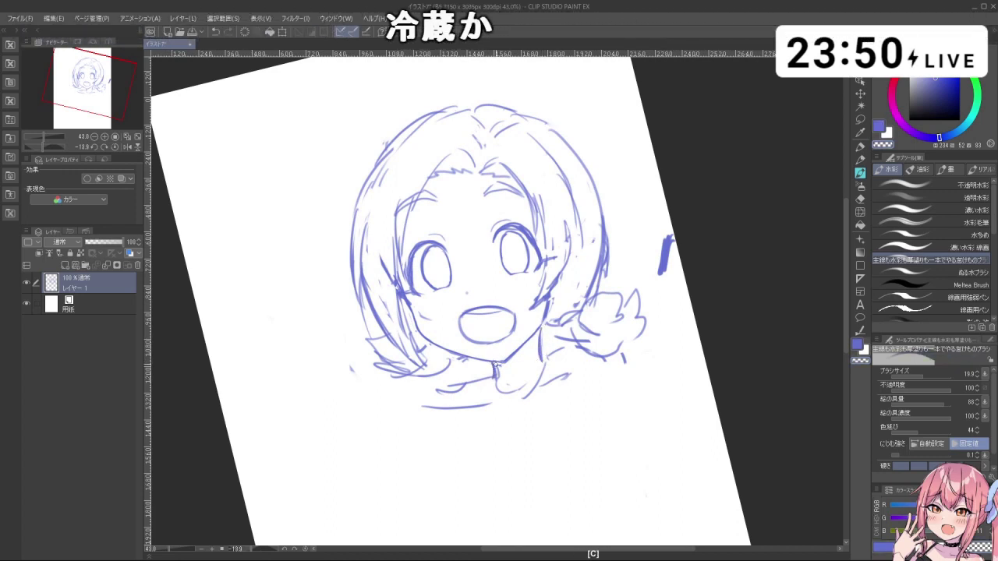
key(ctrl+z)
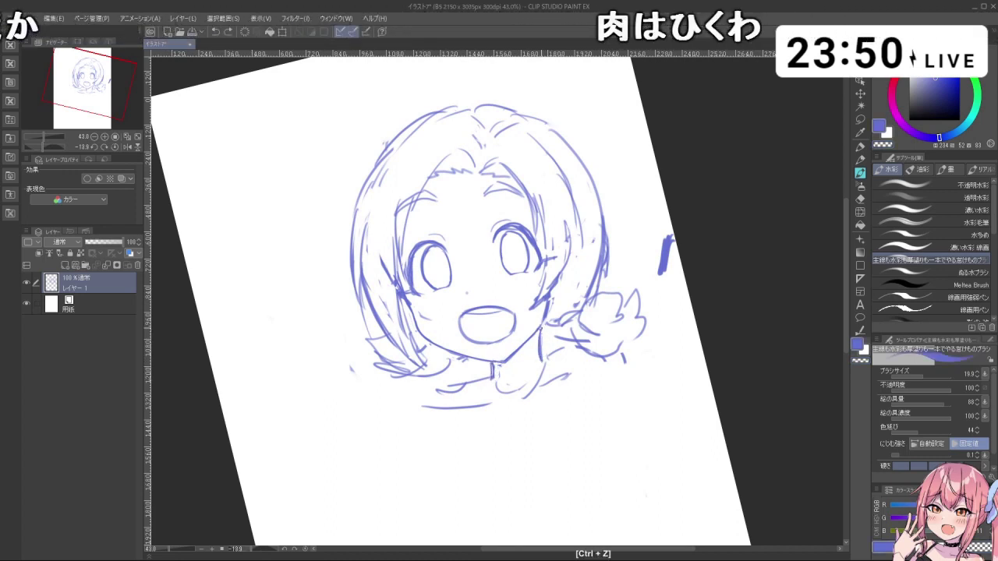
mouse_move(447, 390)
mouse_down()
mouse_move(523, 398)
mouse_move(572, 367)
mouse_up()
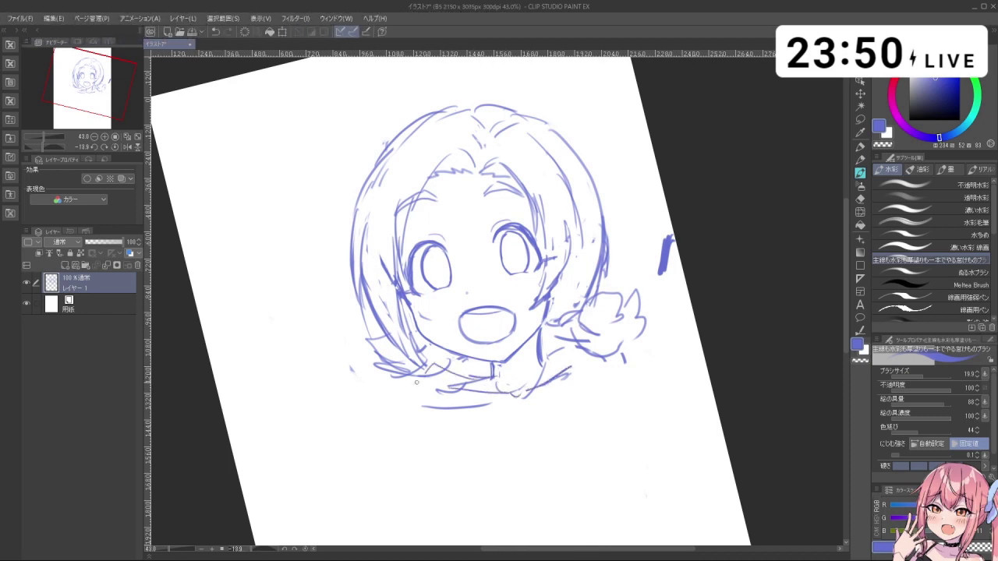
key(ctrl+z)
key(ctrl+z)
mouse_move(416, 382)
mouse_down()
mouse_move(417, 403)
mouse_move(418, 394)
mouse_up()
- Sketch a raised hand below the hair opposite the tied tuft, with a rounded palm, thumb and folded fingers
drag(348, 362, 338, 421)
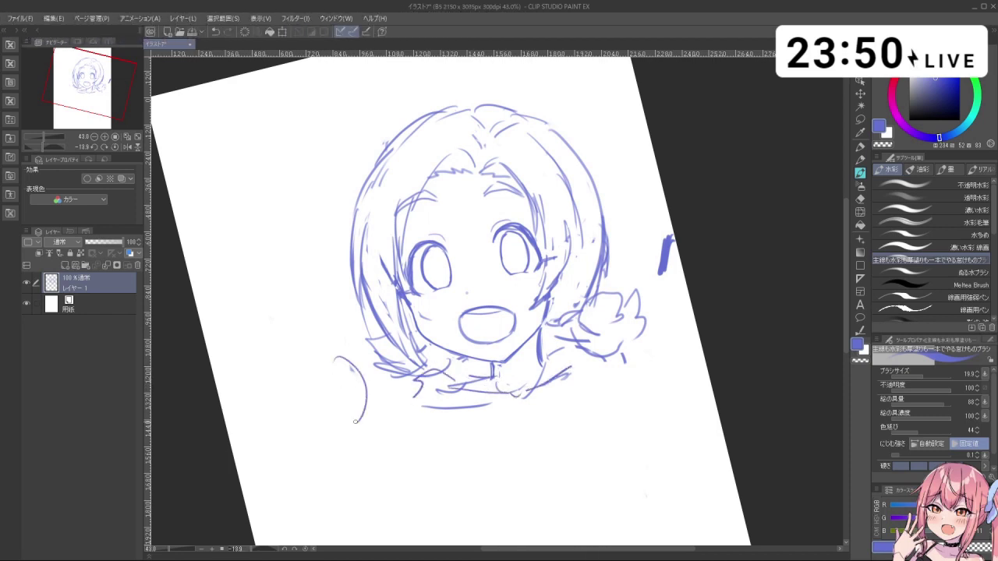
key(ctrl+z)
mouse_move(360, 327)
mouse_down()
mouse_move(334, 413)
mouse_move(343, 422)
mouse_up()
key(ctrl+z)
mouse_move(356, 362)
mouse_down()
mouse_move(328, 425)
mouse_move(333, 446)
mouse_up()
key(ctrl+z)
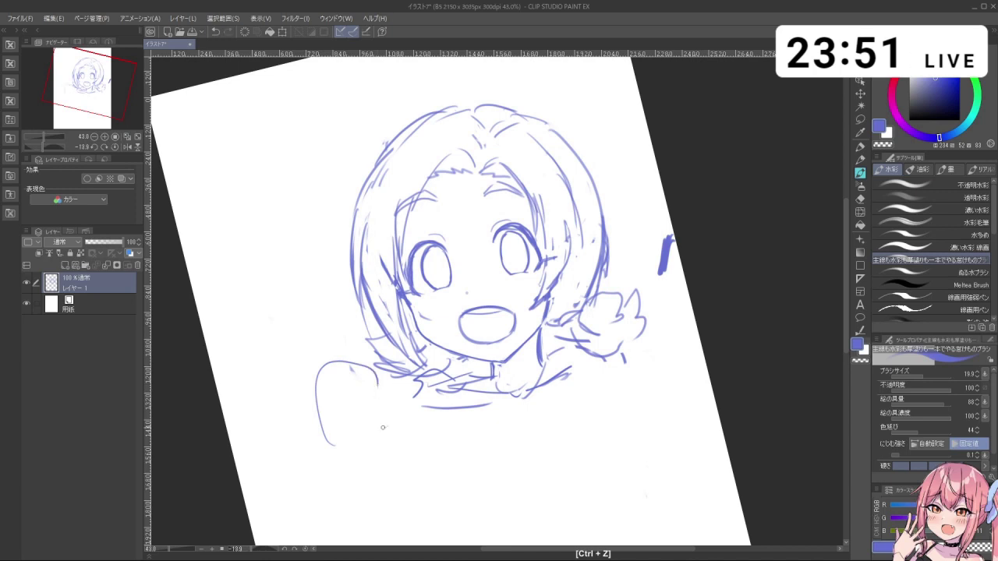
mouse_move(377, 377)
mouse_down()
mouse_move(390, 410)
mouse_move(390, 399)
mouse_move(385, 414)
mouse_move(327, 434)
mouse_move(361, 421)
mouse_up()
key(ctrl+z)
key(ctrl+z)
key(ctrl+z)
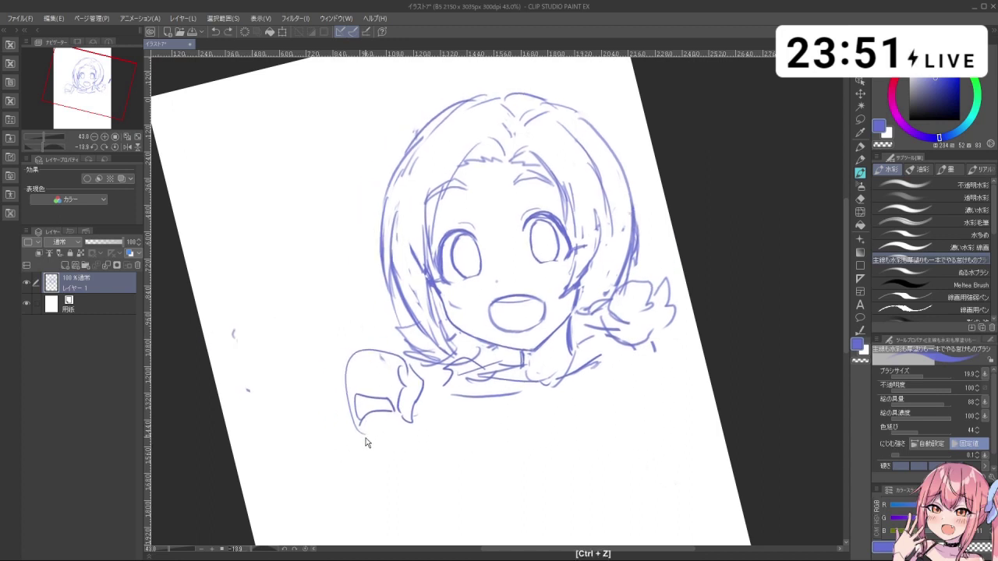
- Draw two long fingers extending from the raised hand in a peace sign and refine the base of the palm
drag(300, 311, 320, 390)
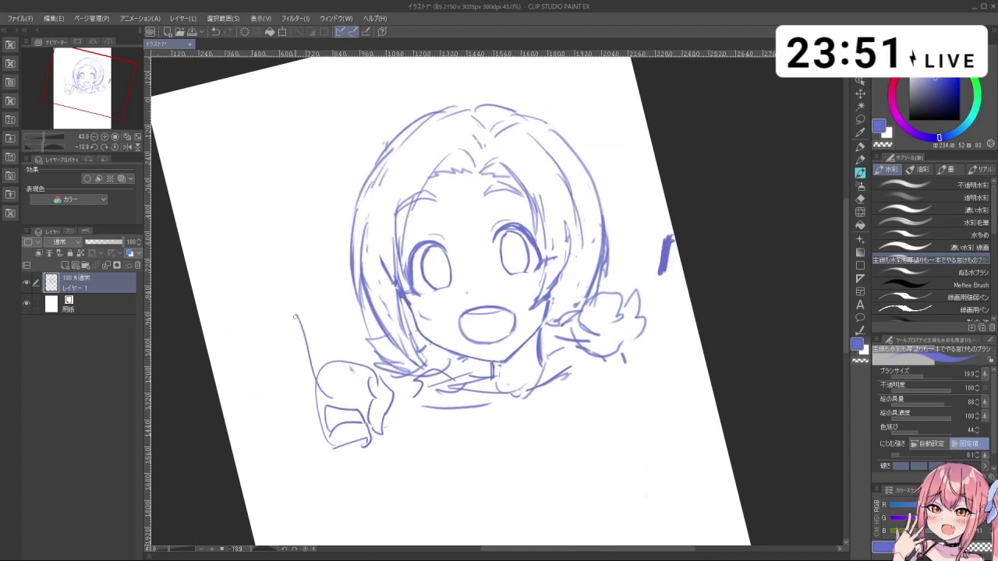
key(ctrl+z)
mouse_move(262, 321)
mouse_down()
mouse_move(323, 391)
mouse_move(325, 360)
mouse_move(276, 311)
mouse_move(301, 273)
mouse_up()
key(ctrl+z)
mouse_move(304, 276)
mouse_down()
mouse_move(346, 327)
mouse_move(355, 364)
mouse_move(301, 269)
mouse_up()
key(ctrl+z)
mouse_move(301, 267)
mouse_down()
mouse_move(323, 277)
mouse_move(351, 349)
mouse_up()
key(ctrl+z)
drag(302, 263, 343, 327)
drag(343, 328, 354, 372)
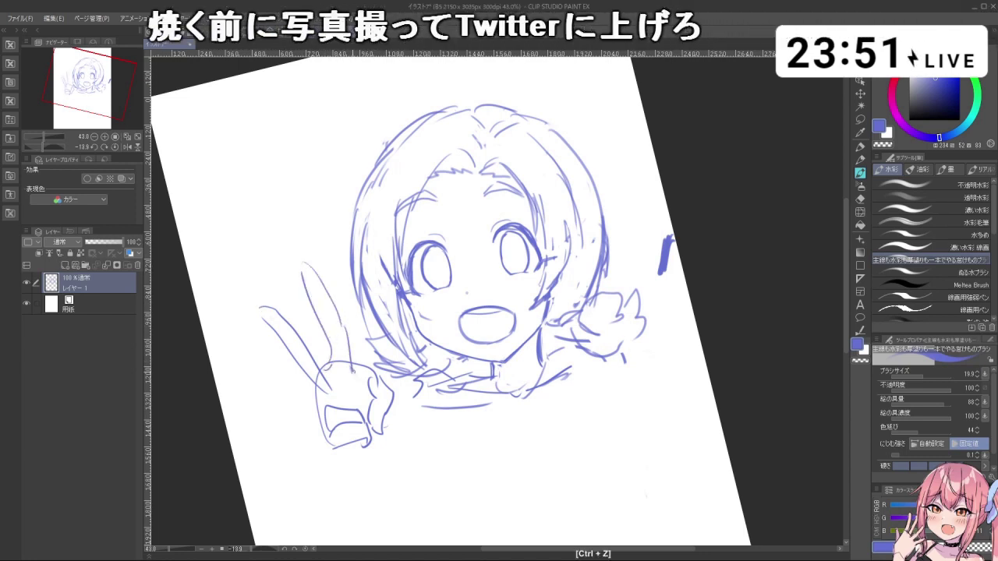
key(ctrl+z)
mouse_move(344, 334)
mouse_down()
mouse_move(354, 371)
mouse_move(369, 376)
mouse_move(352, 395)
mouse_up()
key(ctrl+z)
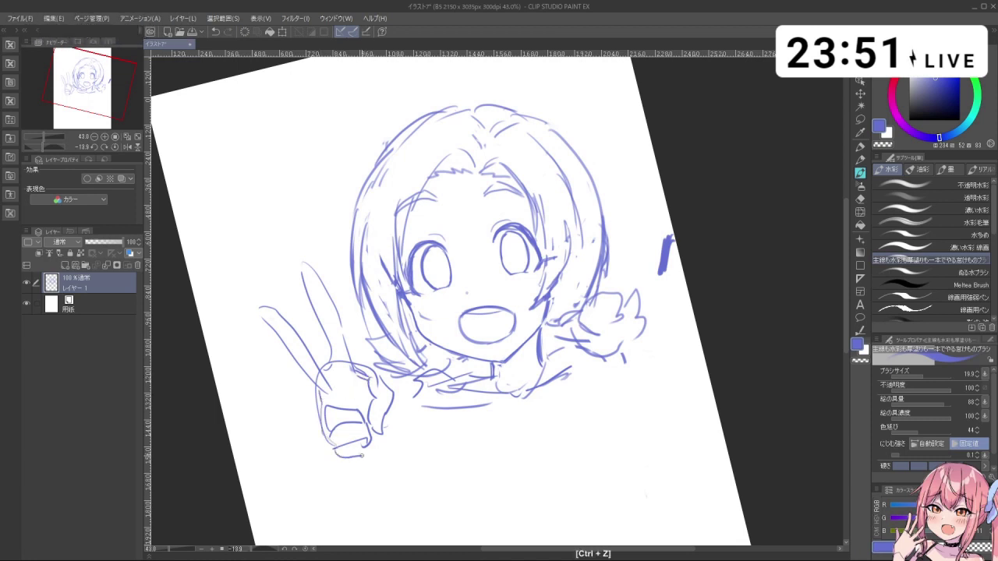
- Lasso the two extended fingers and rotate them outward, away from the face
drag(538, 350, 477, 353)
drag(537, 370, 488, 335)
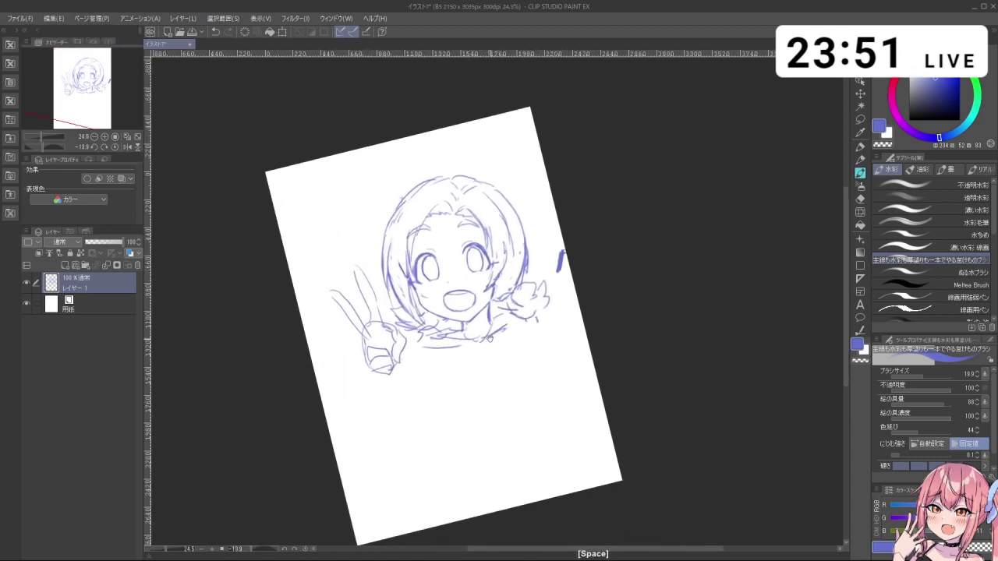
click(860, 120)
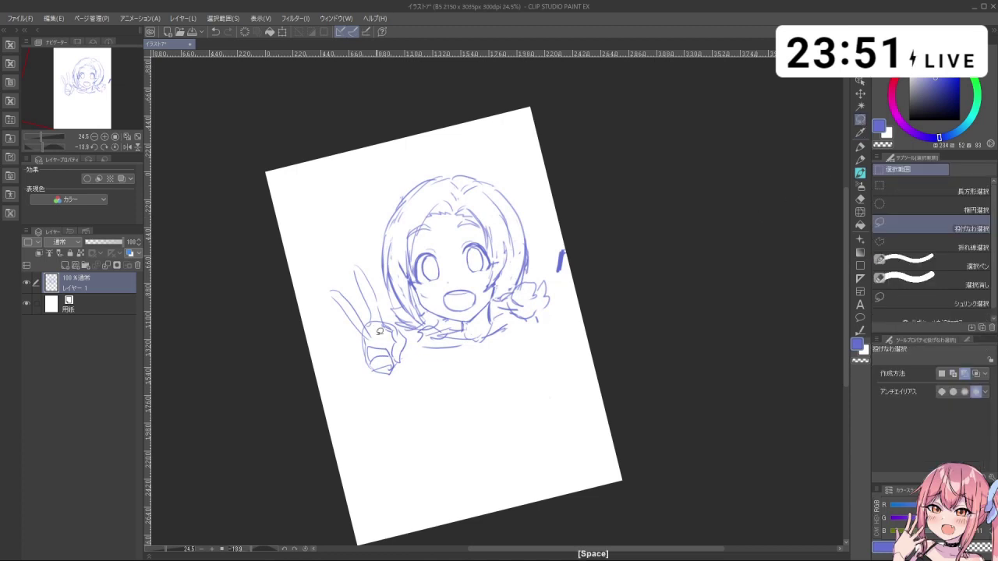
mouse_move(373, 339)
mouse_down()
mouse_move(317, 281)
mouse_move(372, 269)
mouse_move(387, 343)
mouse_move(402, 335)
mouse_up()
click(372, 369)
click(312, 397)
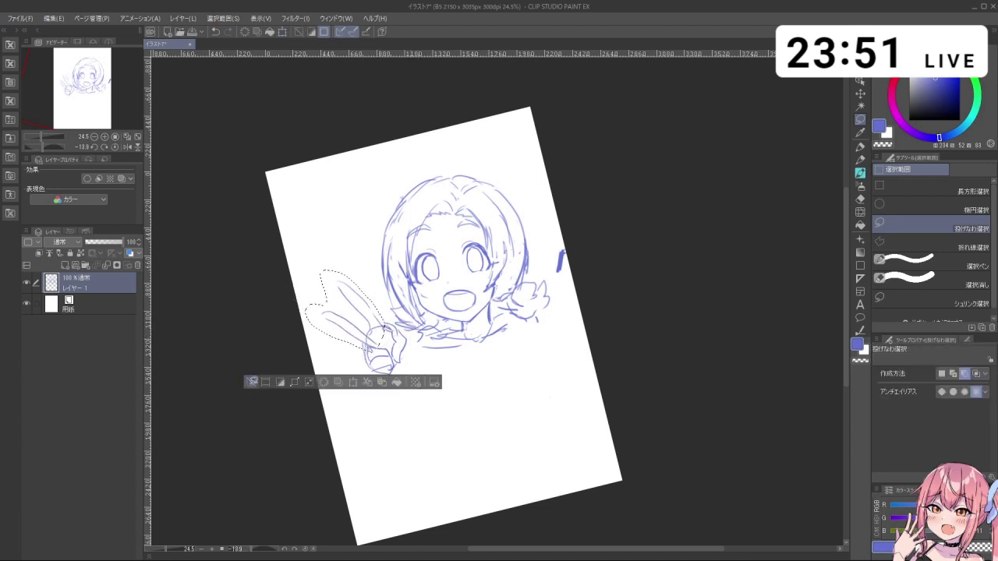
mouse_move(368, 383)
mouse_down()
mouse_move(352, 380)
mouse_move(327, 263)
mouse_up()
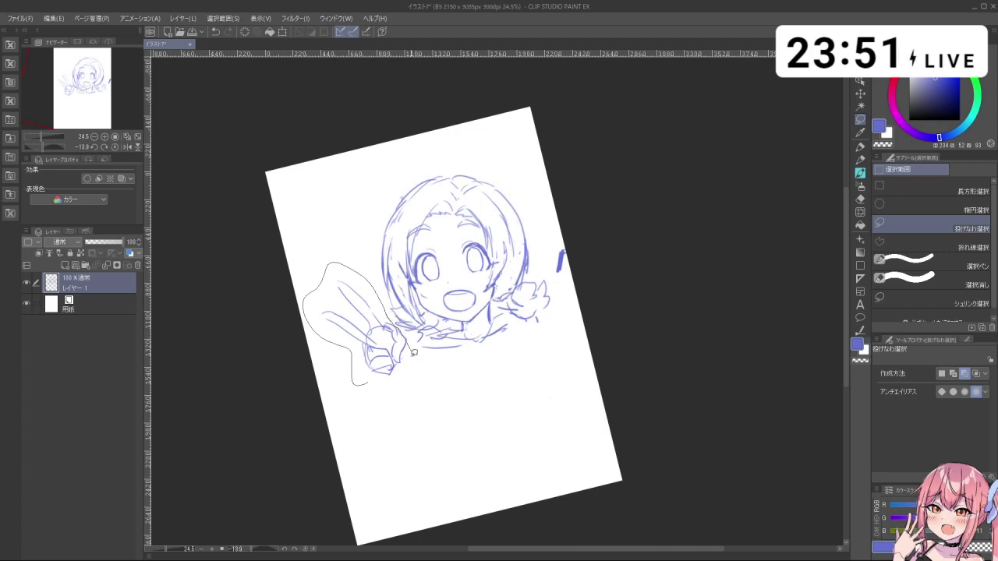
drag(414, 353, 413, 351)
key(ctrl+z)
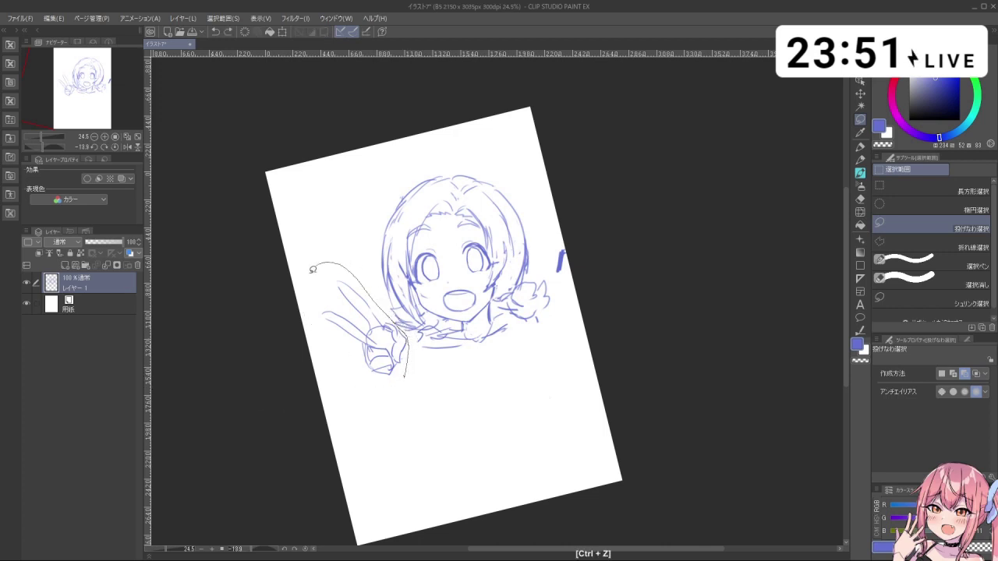
- Lasso the whole peace-sign hand, enlarge it to 110%, shift it up and outward, deselect it, and return to the watercolour brush
mouse_move(313, 269)
mouse_down()
mouse_move(308, 350)
mouse_move(420, 382)
mouse_up()
click(363, 420)
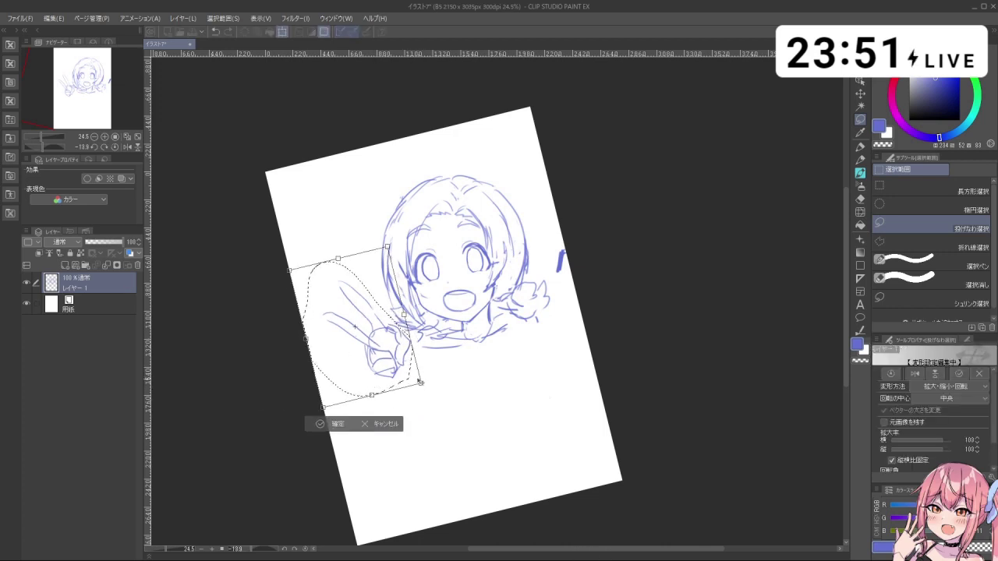
drag(369, 341, 355, 326)
mouse_move(406, 368)
mouse_down()
mouse_move(429, 381)
mouse_move(416, 374)
mouse_up()
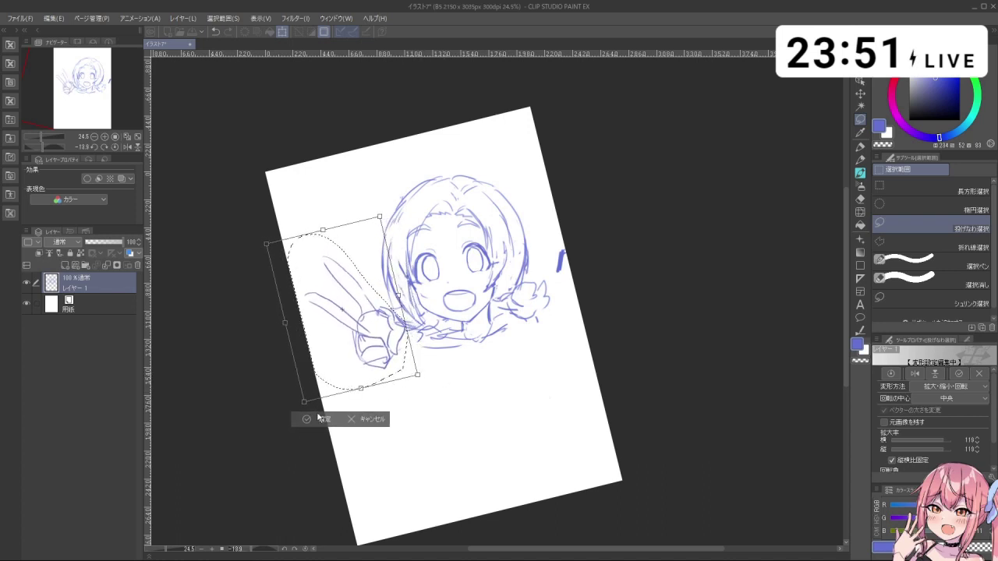
click(319, 418)
click(251, 421)
click(860, 173)
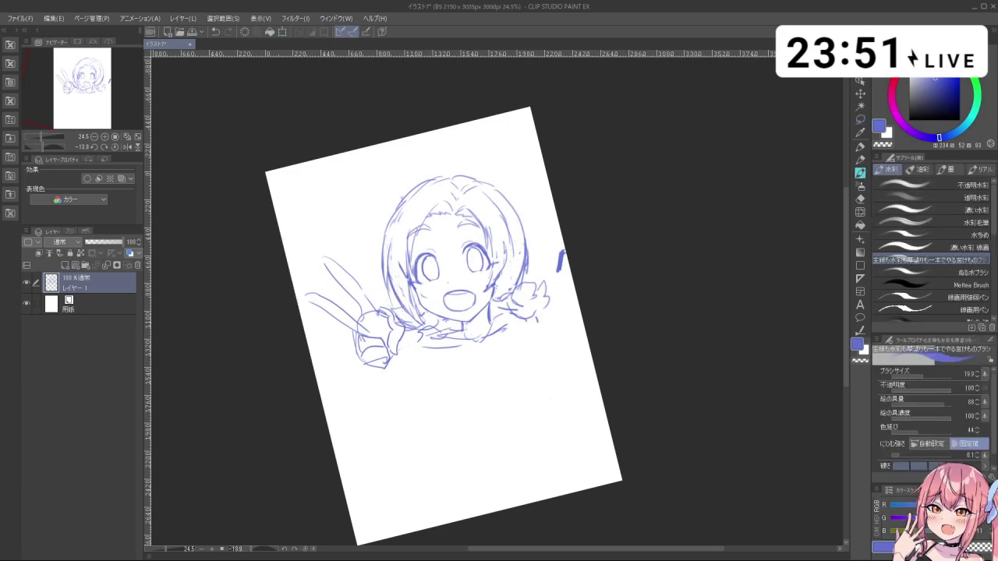
- Trim and redraw the lower iris edge of the eye nearer the tied hair
key(shift+space)
mouse_move(593, 375)
mouse_down()
mouse_move(605, 357)
mouse_move(581, 216)
mouse_up()
key(ctrl+space)
drag(463, 318, 526, 313)
key(c)
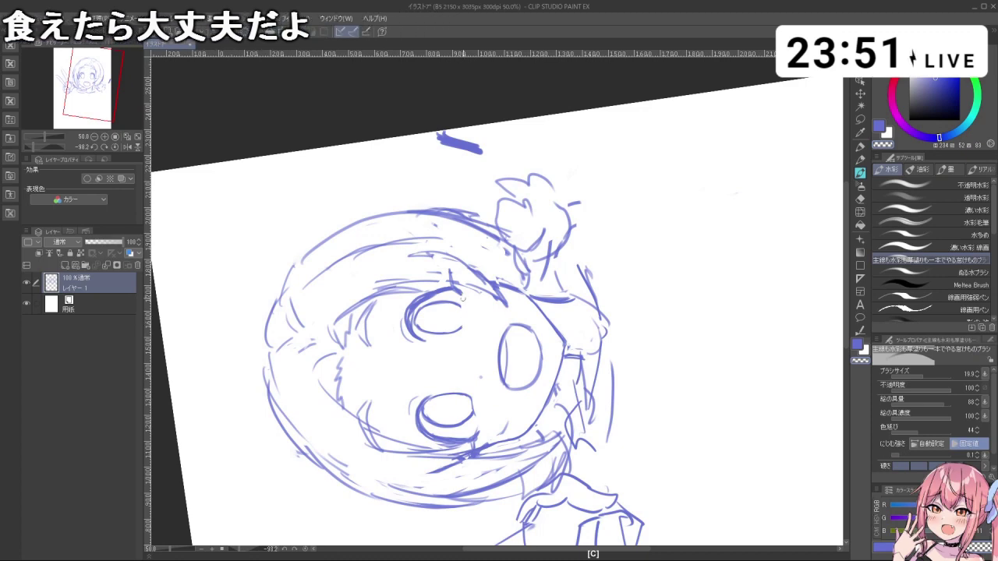
key(ctrl+z)
mouse_move(461, 305)
mouse_down()
mouse_move(462, 332)
mouse_move(401, 350)
mouse_up()
key(ctrl+z)
key(ctrl+z)
- Touch up the lower edge of the other eye with the brush and transparent colour
key(space)
key(ctrl+space)
drag(476, 369, 476, 310)
key(ctrl+space)
drag(476, 310, 529, 311)
key(c)
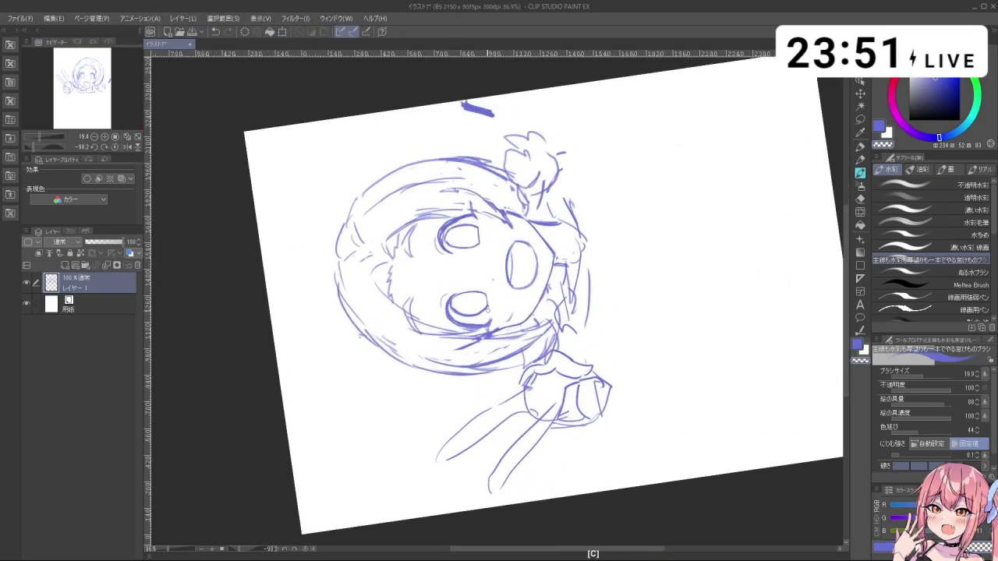
key(ctrl+z)
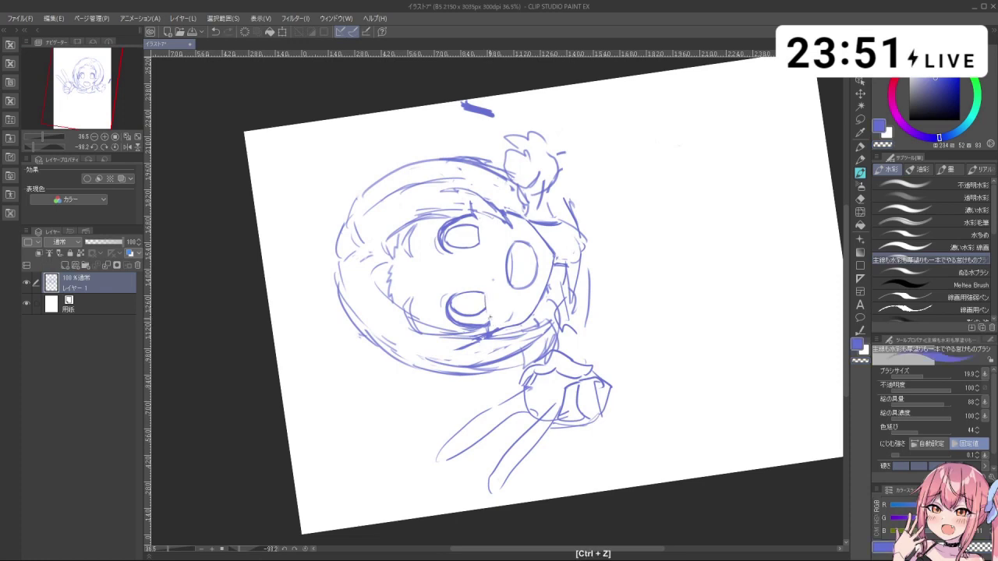
drag(481, 222, 575, 277)
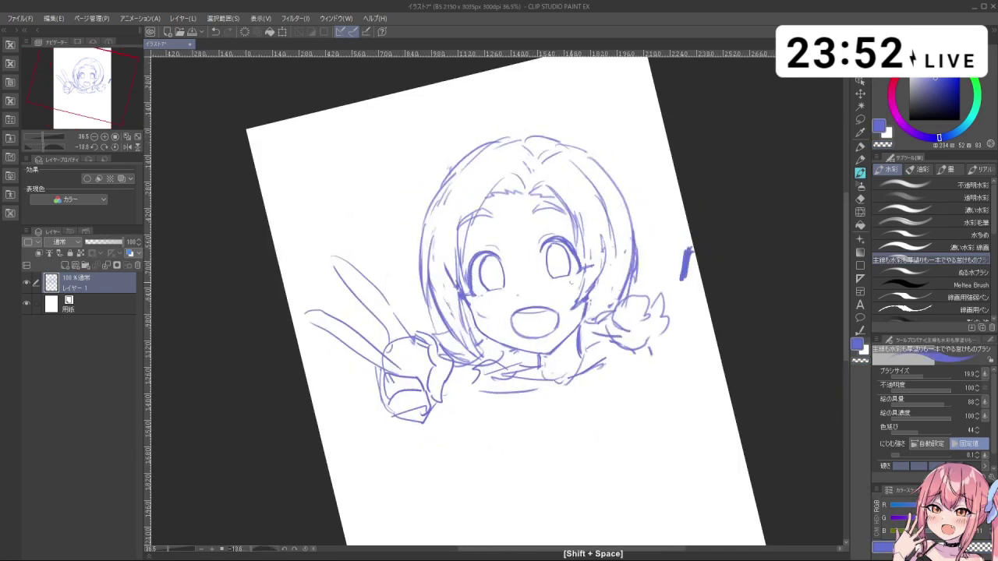
- Touch up the lower iris edge of the eye nearer the tied hair
key(c)
key(ctrl+z)
drag(555, 278, 567, 276)
- Lasso the whole eye nearer the tied hair, adjust its position with a transform, and deselect it
drag(610, 320, 599, 210)
mouse_move(599, 211)
mouse_down()
mouse_move(547, 129)
mouse_move(545, 103)
mouse_up()
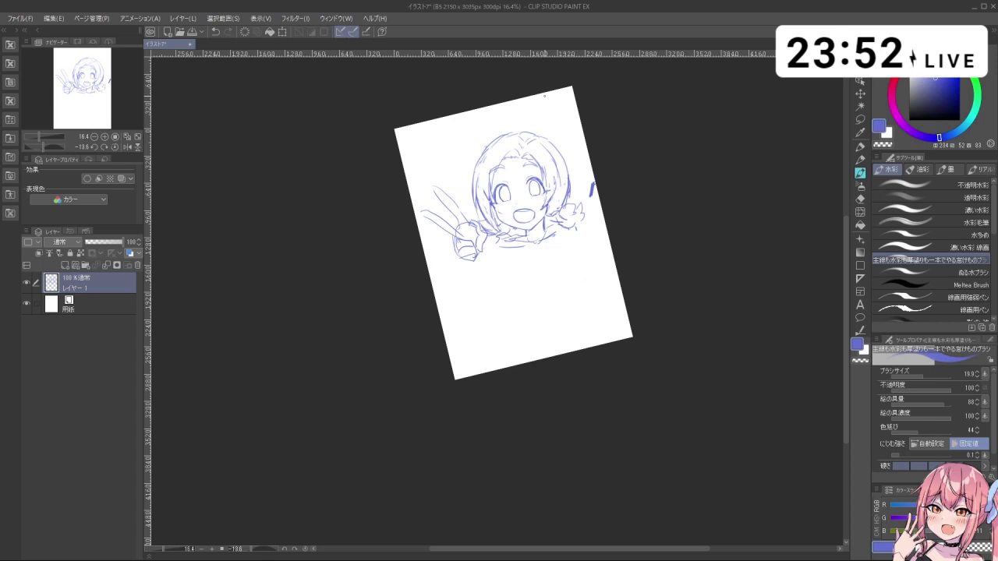
drag(521, 169, 535, 76)
drag(520, 169, 539, 127)
key(m)
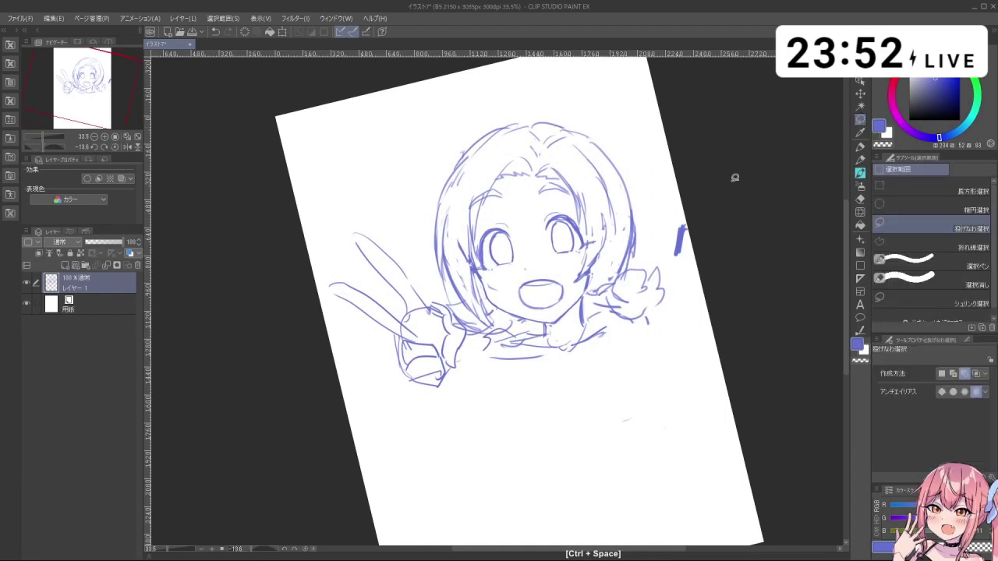
mouse_move(565, 261)
mouse_down()
mouse_move(539, 217)
mouse_move(575, 209)
mouse_move(589, 235)
mouse_move(601, 238)
mouse_move(573, 261)
mouse_move(573, 236)
mouse_up()
click(576, 286)
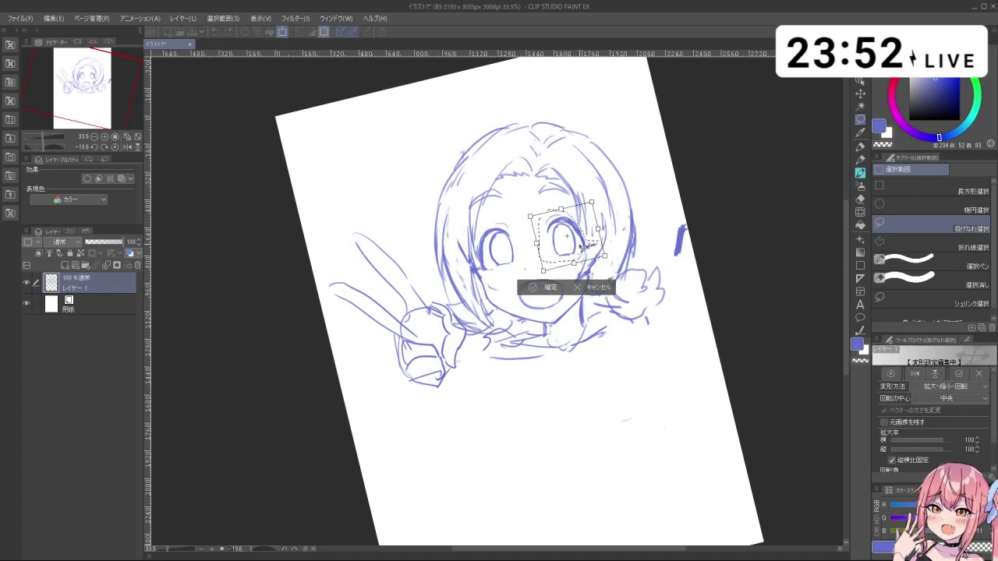
click(539, 287)
click(476, 286)
mouse_move(632, 264)
mouse_down()
mouse_move(608, 269)
mouse_move(573, 235)
mouse_move(583, 238)
mouse_up()
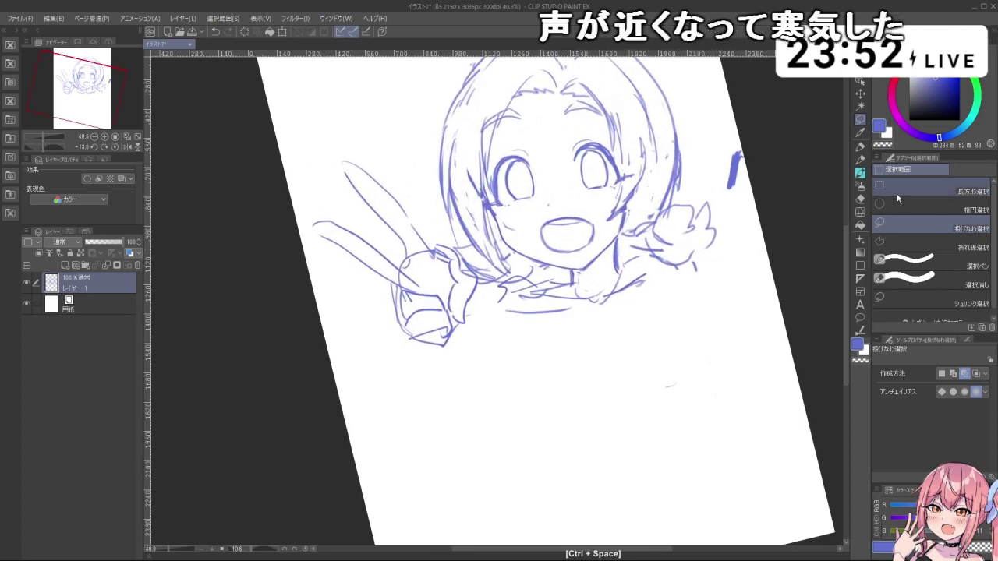
- Return to the watercolour brush and rework the side hair strands framing the face on the peace-sign side, erasing stray lines with transparent colour
click(860, 173)
drag(540, 389, 474, 396)
key(c)
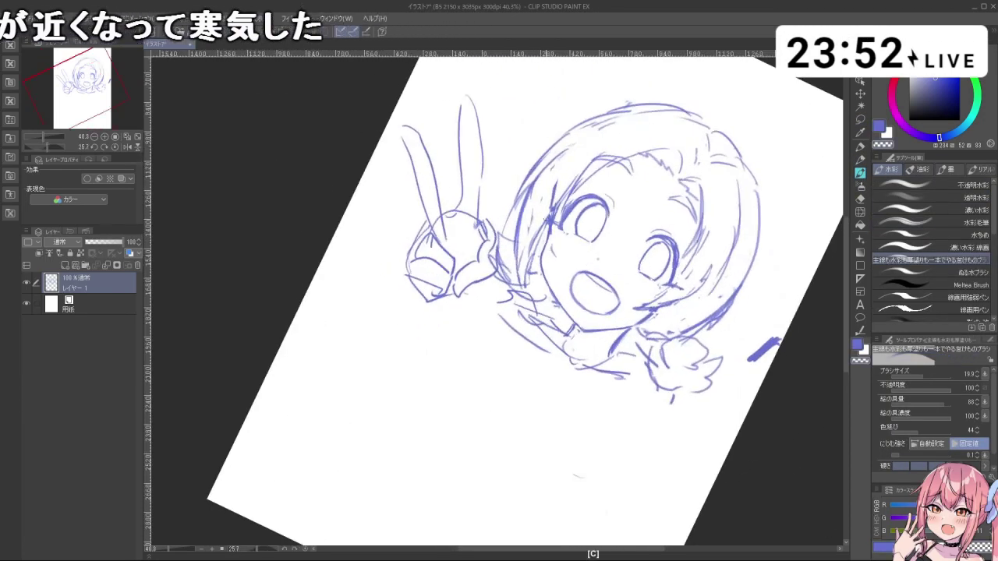
key(ctrl+z)
mouse_move(547, 216)
mouse_down()
mouse_move(555, 255)
mouse_move(541, 242)
mouse_up()
key(c)
key(ctrl+z)
key(c)
drag(532, 182, 525, 281)
key(ctrl+z)
key(c)
key(ctrl+z)
mouse_move(533, 257)
mouse_down()
mouse_move(514, 283)
mouse_move(521, 278)
mouse_up()
key(ctrl+z)
key(c)
key(c)
- Draw and clean up a side hair strand along the cheek nearer the tied hair
mouse_move(423, 317)
mouse_down()
mouse_move(455, 368)
mouse_move(435, 361)
mouse_up()
drag(633, 167, 599, 156)
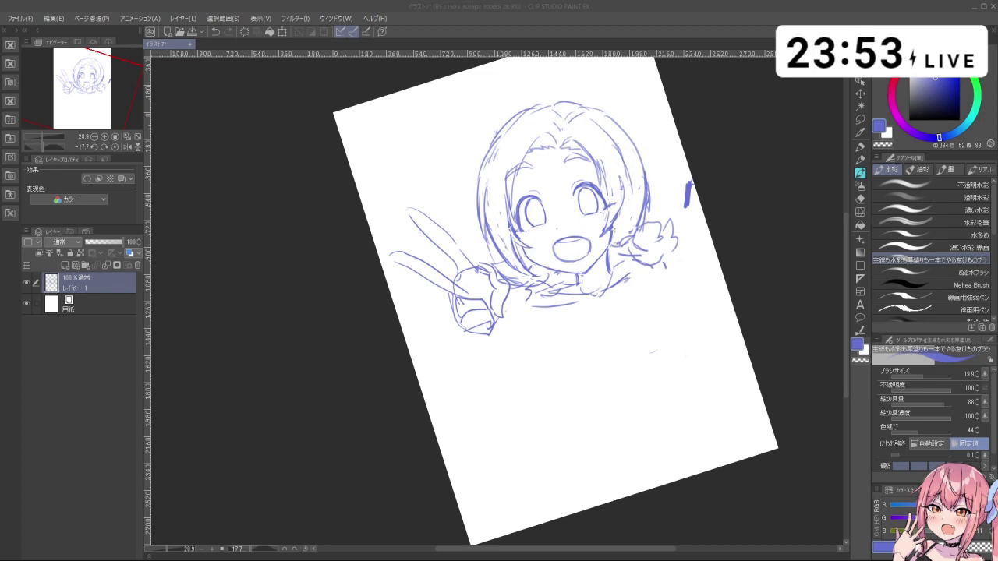
key(ctrl+alt)
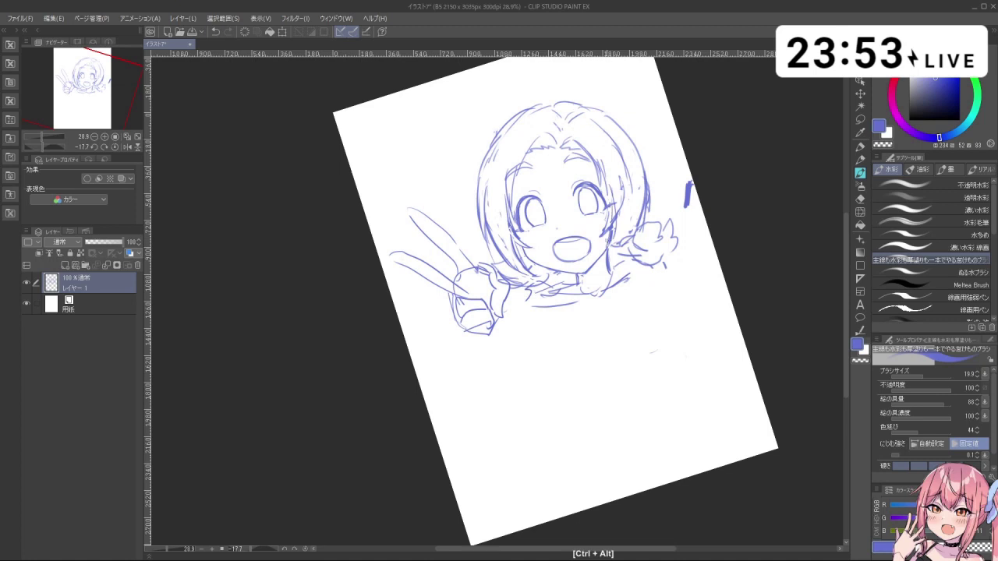
key(c)
drag(605, 217, 610, 251)
key(c)
key(ctrl+alt)
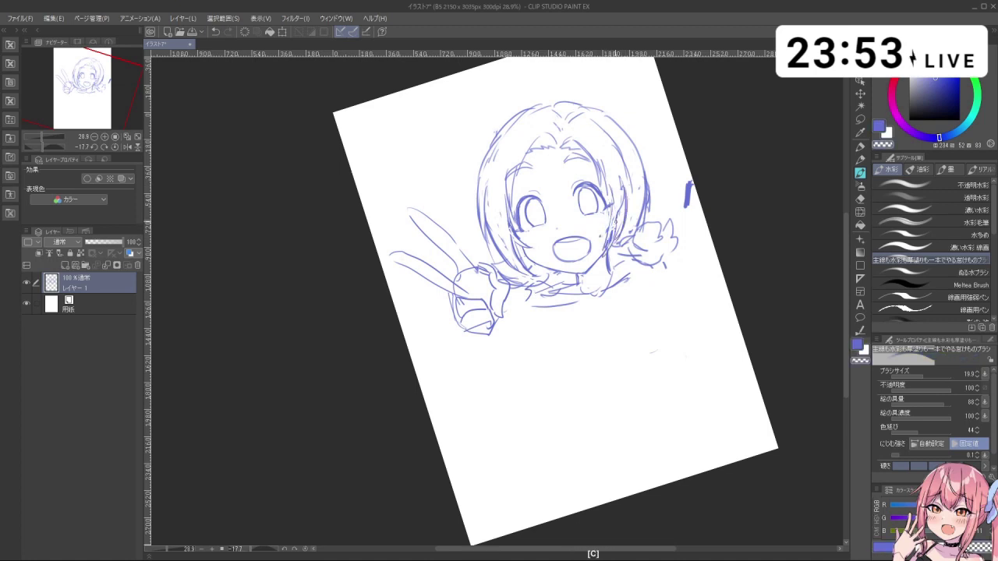
- Enlarge the brush to about 28 and redraw the hair strands beside the eye nearer the tied hair
key(ctrl+space)
click(621, 226)
click(615, 208)
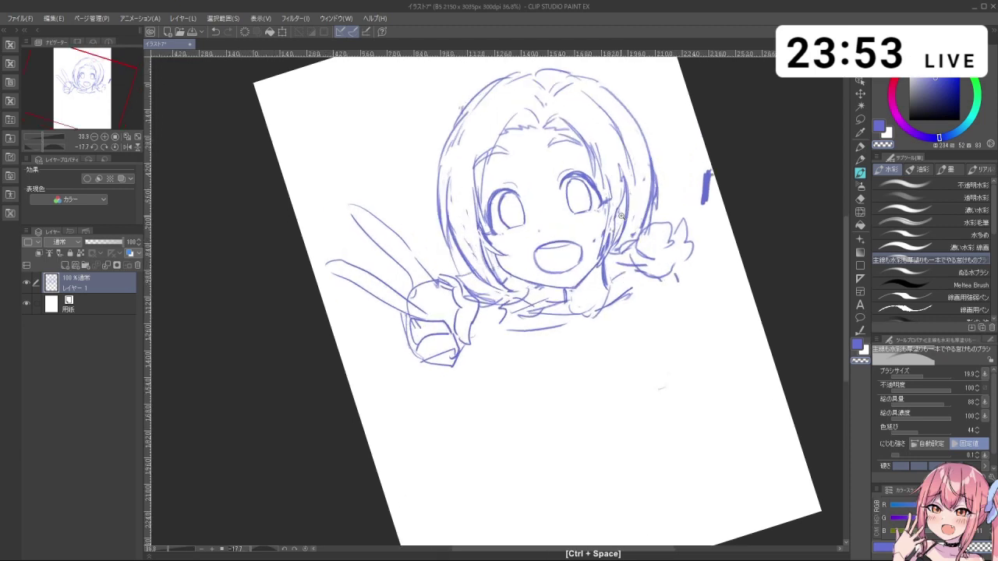
click(618, 209)
drag(614, 204, 619, 205)
mouse_move(616, 200)
mouse_down()
mouse_move(604, 254)
mouse_move(615, 190)
mouse_move(609, 228)
mouse_move(612, 207)
mouse_up()
key(c)
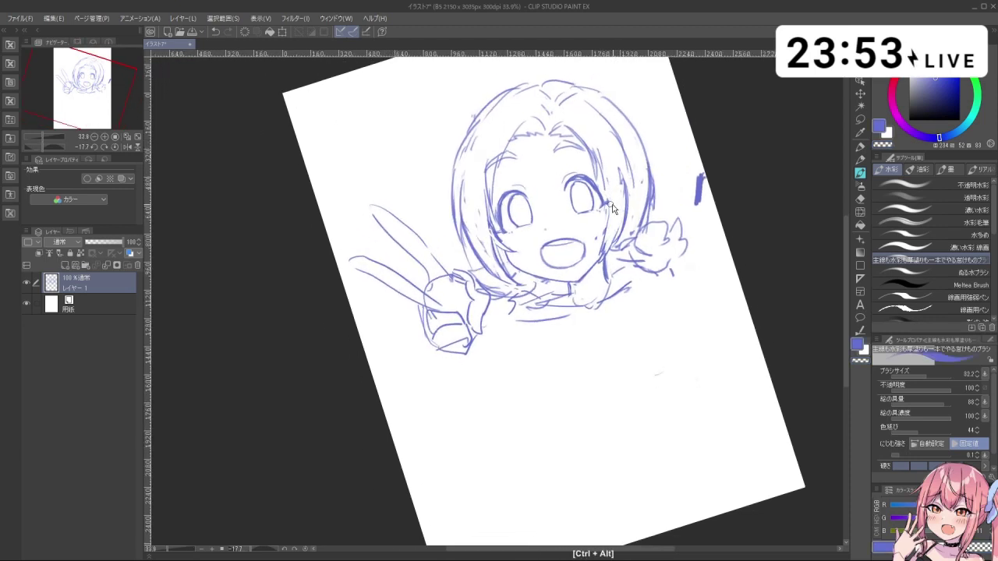
drag(599, 166, 606, 207)
key(ctrl+z)
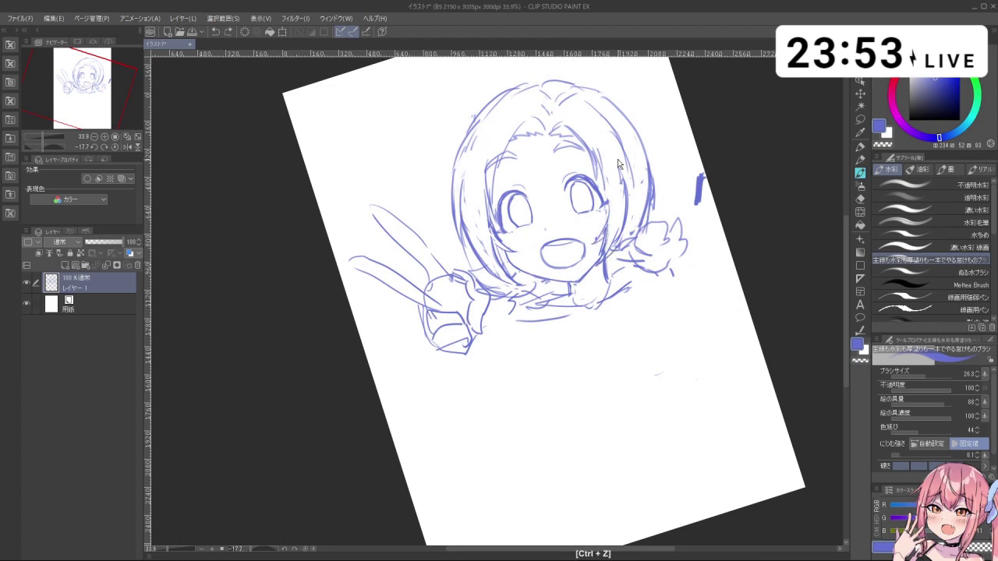
key(c)
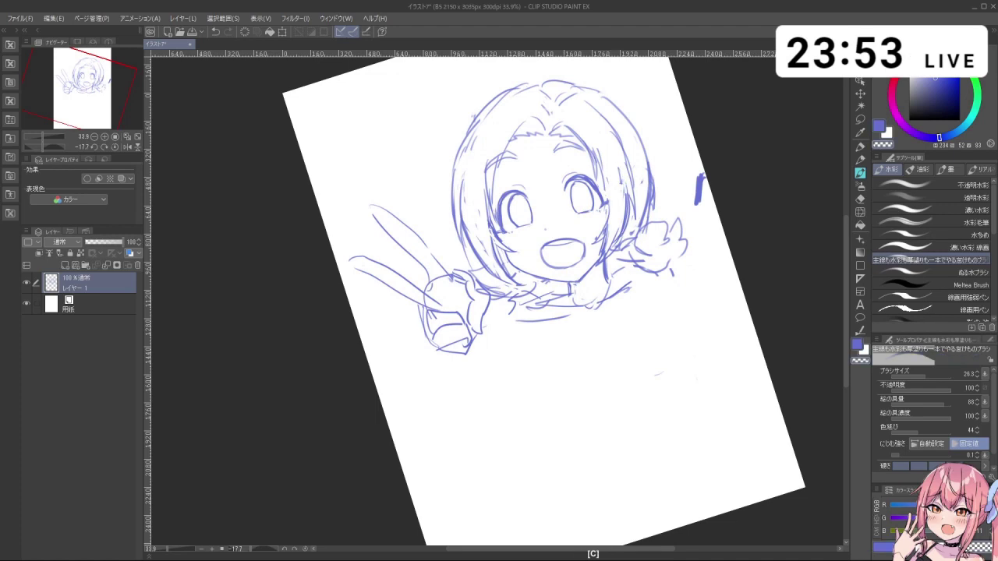
drag(626, 174, 613, 137)
- Rework the hair outline over the crown with short brush strokes and transparent colour
mouse_move(557, 390)
mouse_down()
mouse_move(605, 241)
mouse_move(528, 184)
mouse_up()
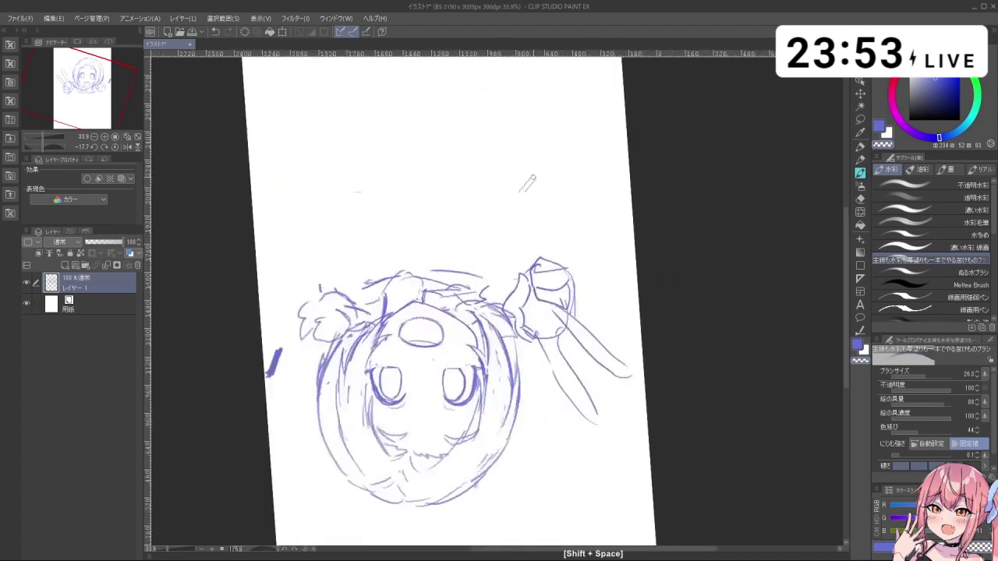
mouse_move(364, 470)
mouse_down()
mouse_move(336, 424)
mouse_move(379, 483)
mouse_up()
key(c)
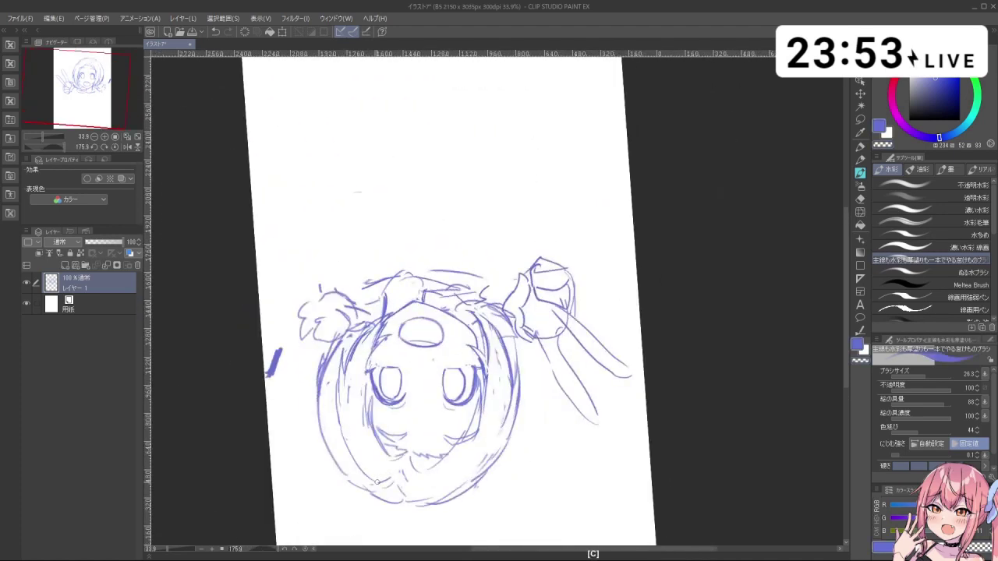
key(ctrl+z)
mouse_move(341, 426)
mouse_down()
mouse_move(382, 483)
mouse_move(424, 497)
mouse_up()
key(ctrl+z)
key(ctrl+z)
key(c)
key(c)
key(ctrl+z)
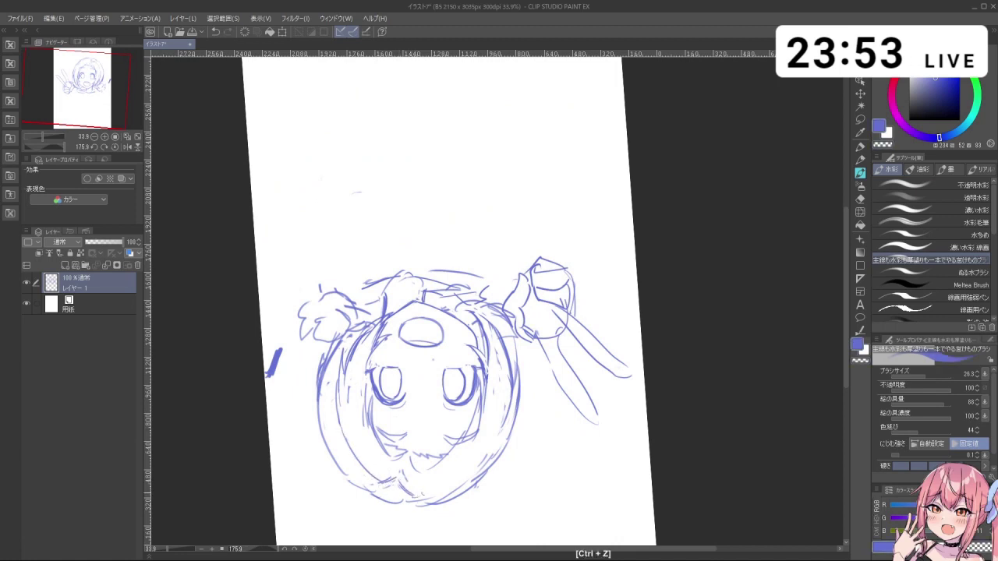
- Redraw the hair curve where it rises from the parting at the top of the head
key(shift+space)
mouse_move(389, 253)
mouse_down()
mouse_move(498, 405)
mouse_move(607, 308)
mouse_move(599, 262)
mouse_up()
mouse_move(422, 108)
mouse_down()
mouse_move(398, 110)
mouse_move(384, 161)
mouse_move(392, 116)
mouse_move(409, 104)
mouse_move(385, 176)
mouse_move(389, 113)
mouse_move(433, 105)
mouse_up()
key(ctrl+z)
key(ctrl+z)
key(ctrl+z)
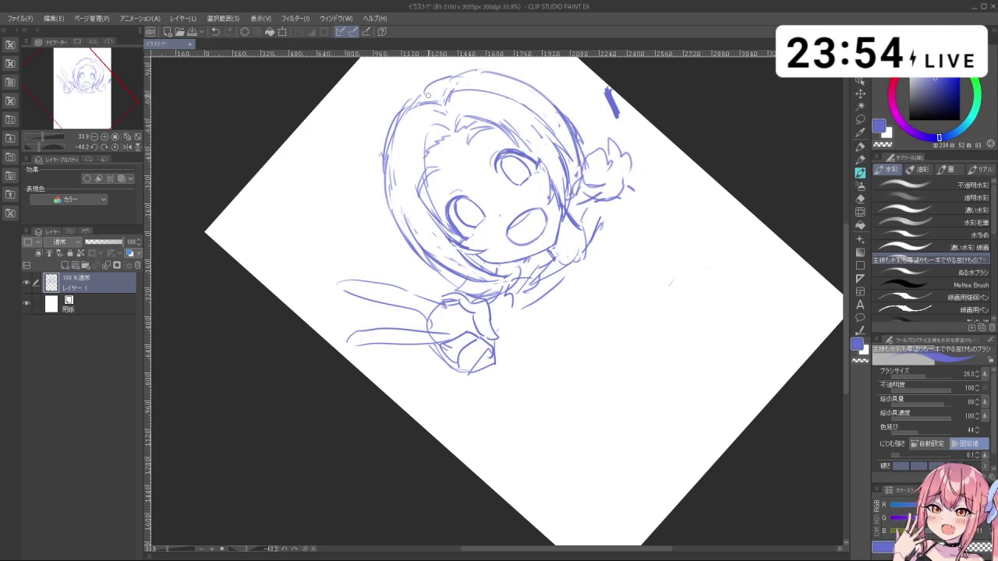
- Touch up the outer hair outline on the peace-sign side of the head
key(shift+space)
mouse_move(697, 290)
mouse_down()
mouse_move(689, 251)
mouse_move(688, 360)
mouse_move(633, 445)
mouse_up()
key(c)
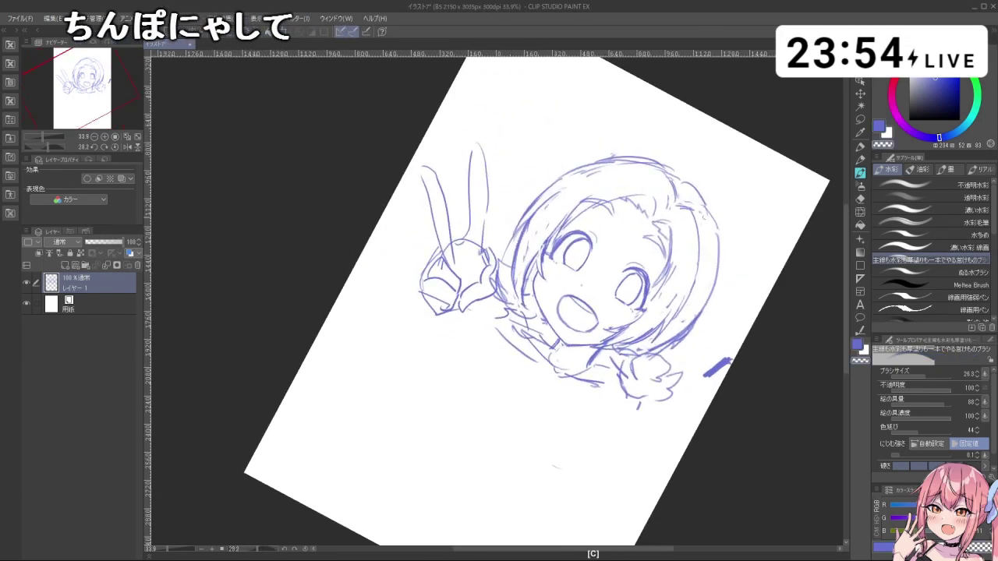
key(ctrl+z)
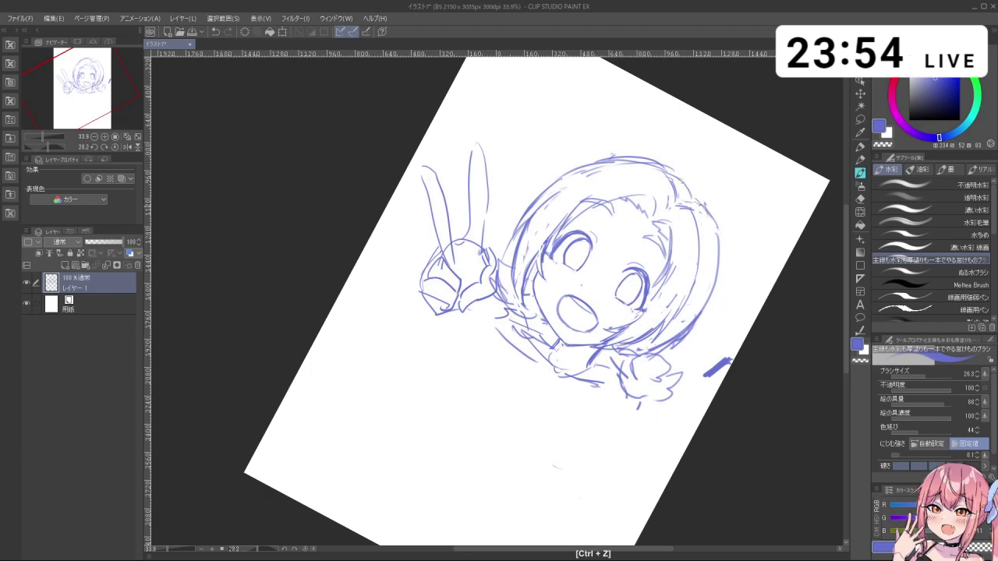
key(shift+space)
mouse_move(692, 197)
mouse_down()
mouse_move(713, 234)
mouse_move(543, 101)
mouse_up()
drag(424, 206, 429, 242)
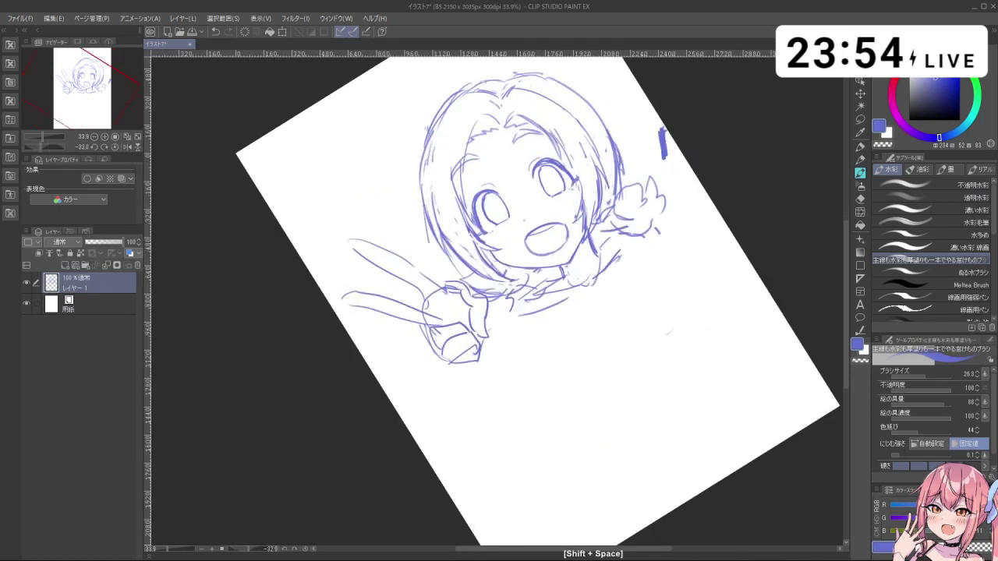
key(ctrl+z)
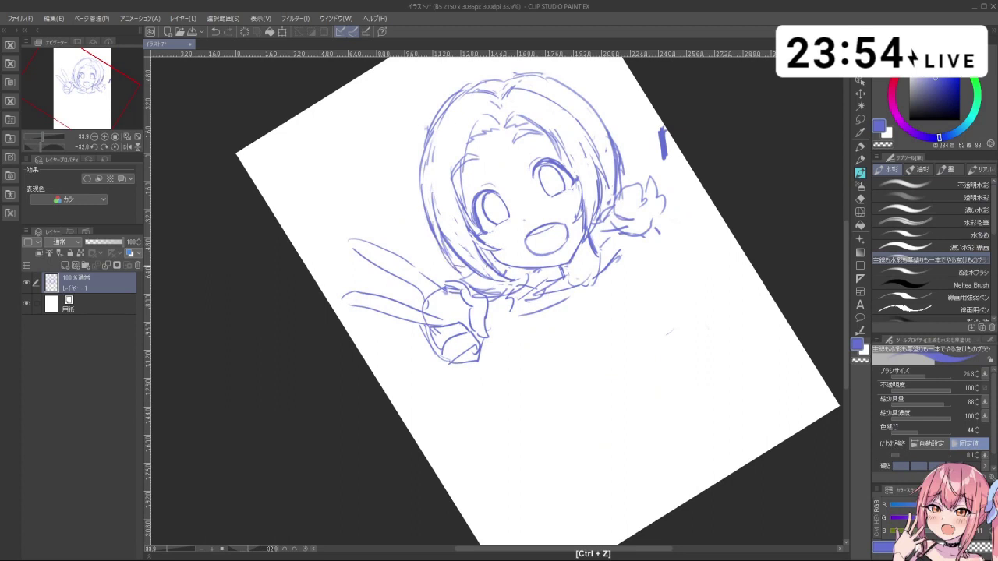
key(ctrl+z)
- Redraw the tied hair beside the neck as a rounded tuft with pointed ends
key(shift+space)
mouse_move(630, 214)
mouse_down()
mouse_move(661, 270)
mouse_move(629, 265)
mouse_move(694, 248)
mouse_move(686, 276)
mouse_move(677, 240)
mouse_up()
key(ctrl+z)
key(ctrl+z)
key(ctrl+z)
mouse_move(676, 239)
mouse_down()
mouse_move(679, 259)
mouse_move(689, 248)
mouse_up()
drag(689, 248, 682, 278)
key(ctrl+z)
- Sketch the gathered hair ends between the peace-sign hand and the chin, trimming them with transparent colour
mouse_move(531, 284)
mouse_down()
mouse_move(548, 299)
mouse_move(538, 287)
mouse_up()
drag(535, 283, 555, 297)
drag(494, 282, 513, 299)
mouse_move(507, 298)
mouse_down()
mouse_move(530, 309)
mouse_move(493, 284)
mouse_move(529, 298)
mouse_move(522, 274)
mouse_move(499, 283)
mouse_up()
key(c)
key(c)
drag(487, 264, 502, 286)
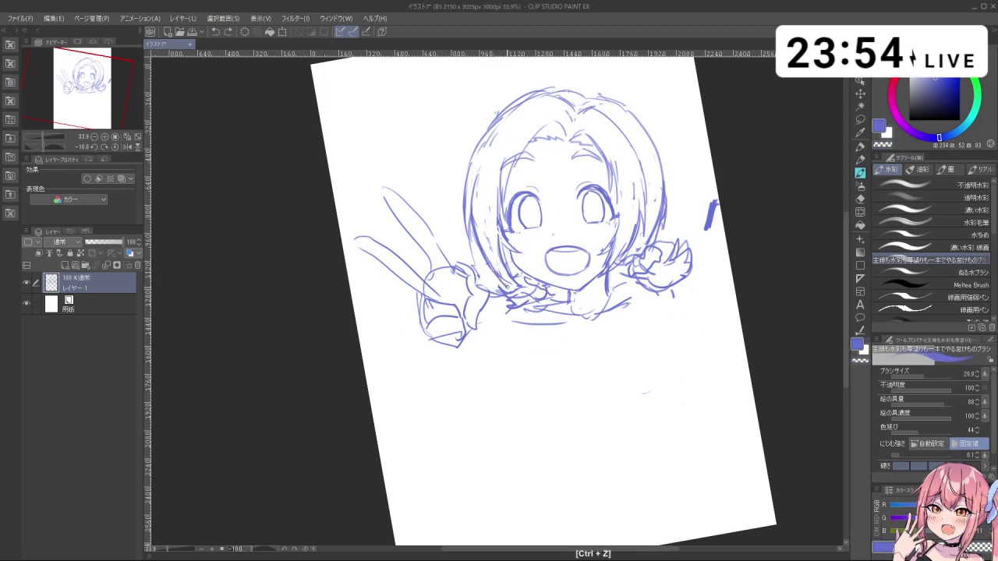
key(c)
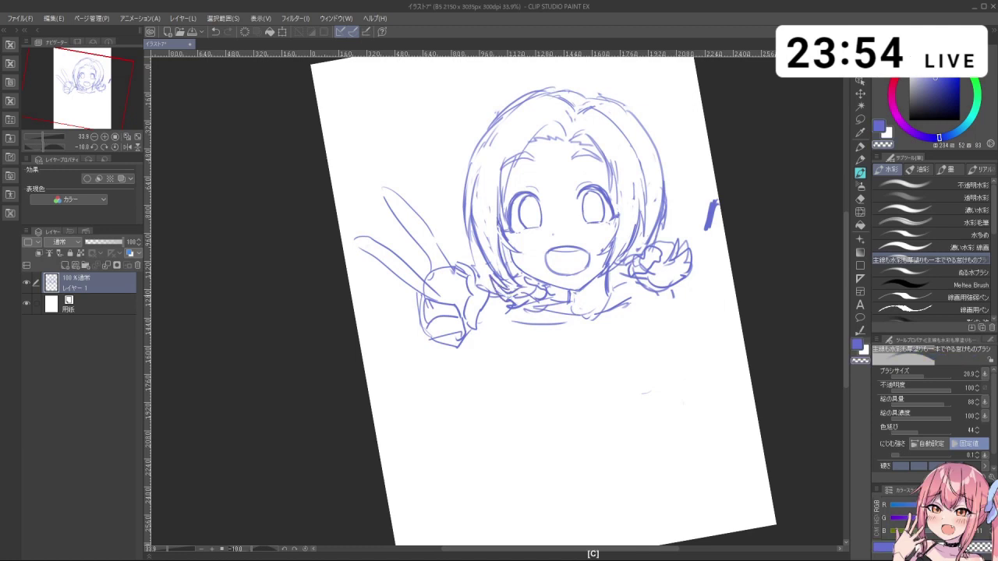
key(c)
key(ctrl+z)
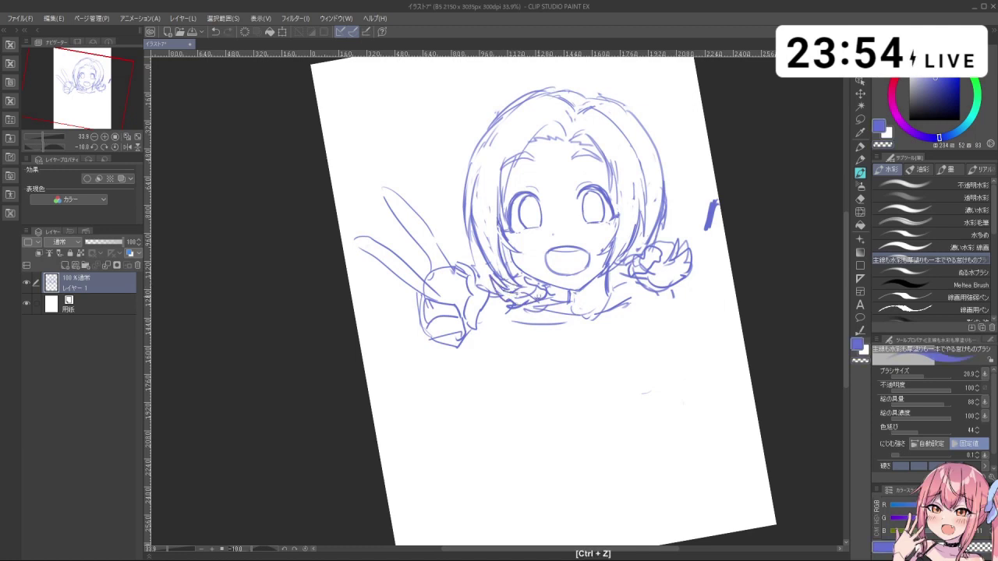
- Close the end of the neckline with a short stroke, and add pupils and highlights to both eyes
key(shift+space)
drag(648, 405, 633, 314)
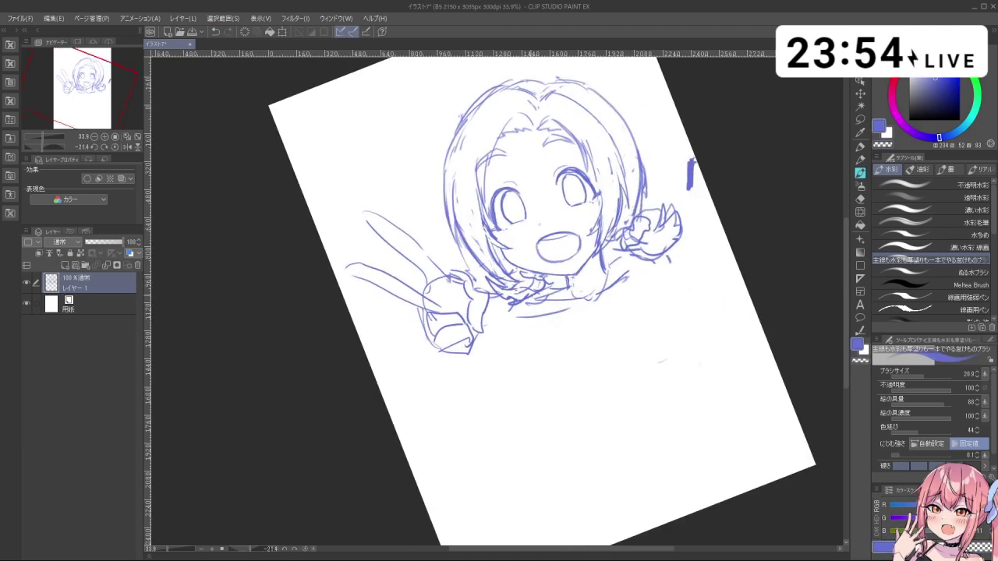
key(ctrl+z)
drag(534, 295, 515, 317)
drag(640, 268, 653, 273)
key(ctrl+z)
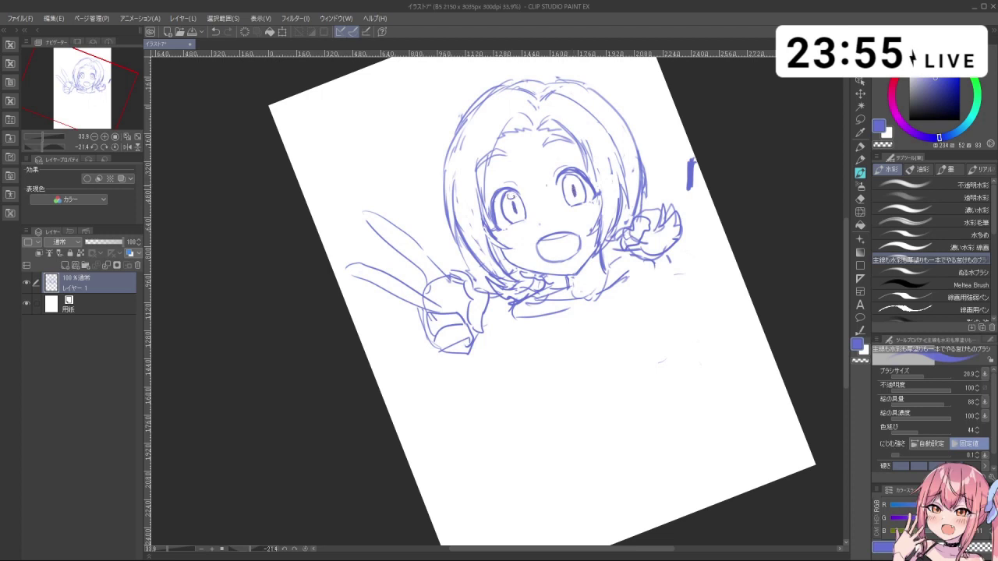
drag(567, 178, 574, 181)
- Touch up the lines between the neck and the tied hair with the brush and transparent colour
drag(620, 244, 566, 211)
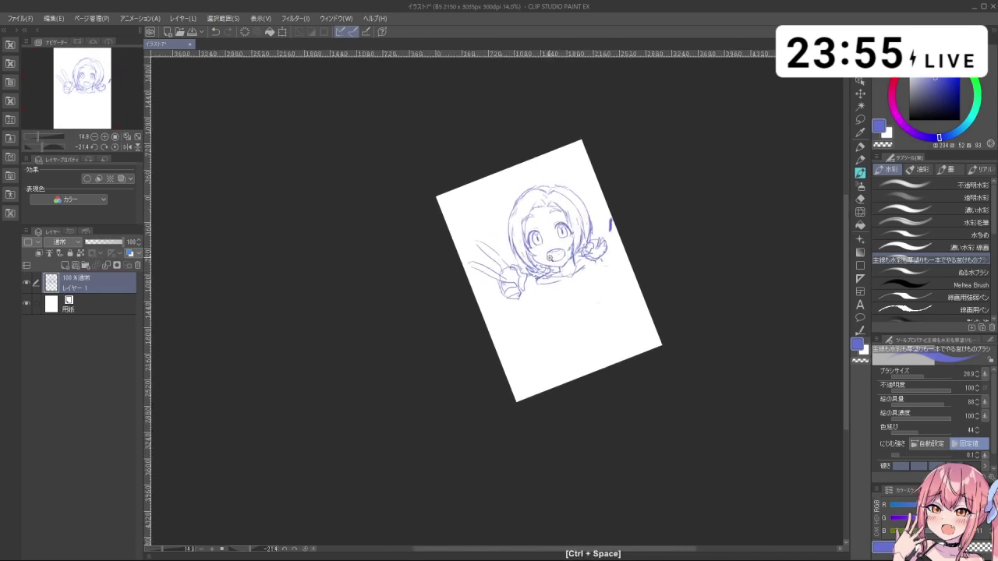
drag(559, 260, 574, 235)
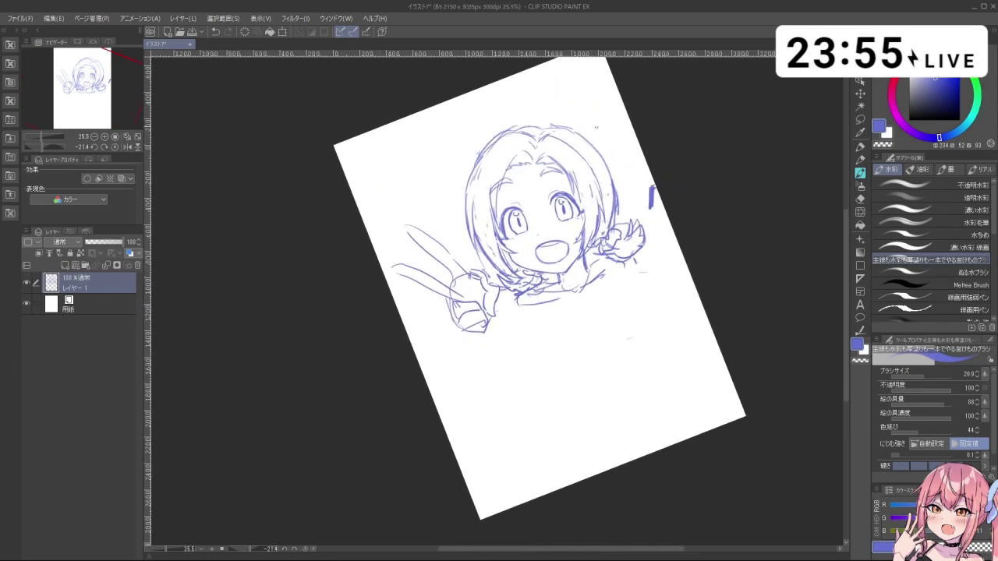
key(ctrl+z)
key(c)
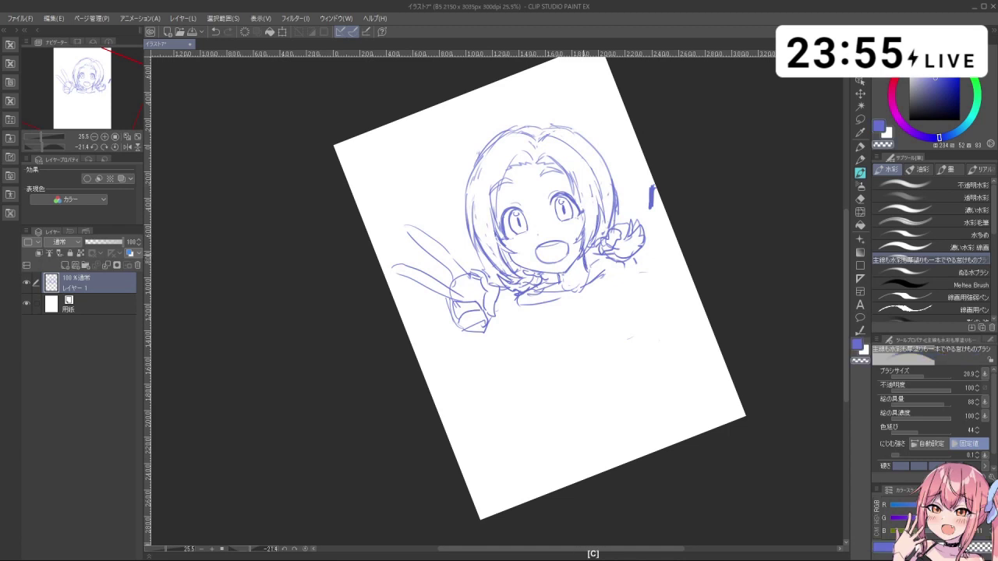
key(ctrl+z)
key(c)
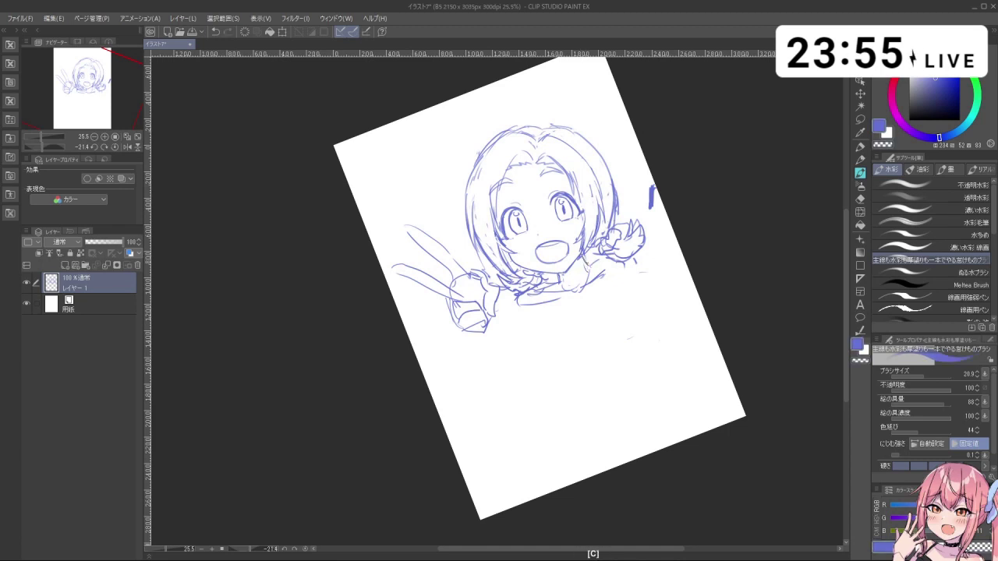
key(ctrl+z)
key(c)
key(ctrl+z)
key(ctrl+z)
- Sketch the two side lines of the upper torso running down from the shoulders
mouse_move(534, 309)
mouse_down()
mouse_move(544, 322)
mouse_move(535, 331)
mouse_up()
key(ctrl+z)
mouse_move(528, 289)
mouse_down()
mouse_move(547, 307)
mouse_move(534, 325)
mouse_move(551, 321)
mouse_move(562, 354)
mouse_up()
key(ctrl+z)
key(ctrl+z)
key(ctrl+z)
drag(540, 314, 571, 354)
key(ctrl+z)
mouse_move(626, 289)
mouse_down()
mouse_move(661, 336)
mouse_move(659, 322)
mouse_up()
key(ctrl+z)
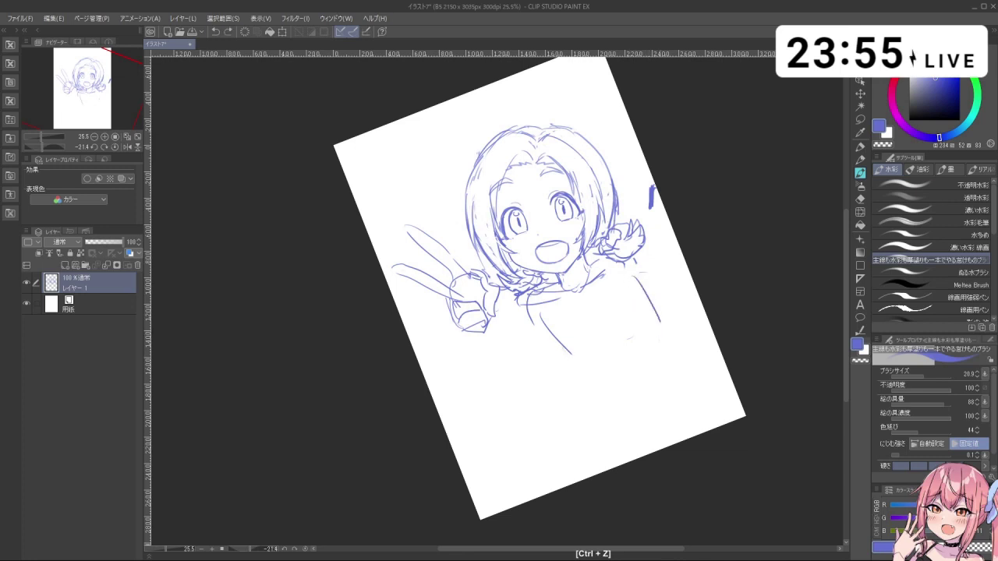
- Extend both torso sides down to the waist and add the chest's lower curve and a waistline
key(ctrl+z)
drag(643, 280, 661, 327)
key(ctrl+z)
drag(547, 311, 577, 364)
mouse_move(586, 367)
mouse_down()
mouse_move(627, 367)
mouse_move(641, 355)
mouse_move(595, 379)
mouse_move(598, 391)
mouse_move(653, 392)
mouse_up()
key(ctrl+z)
key(ctrl+z)
key(ctrl+z)
drag(669, 336, 671, 377)
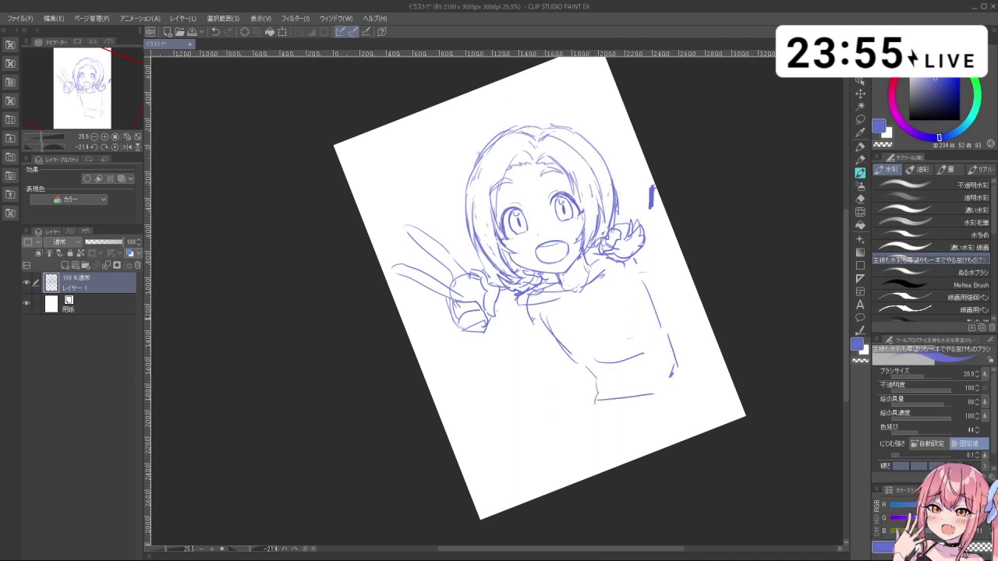
- Sketch the inner upper-arm line and both forearm lines leading up to the peace-sign hand
drag(533, 319, 535, 365)
key(ctrl+z)
drag(533, 320, 539, 365)
drag(498, 310, 525, 364)
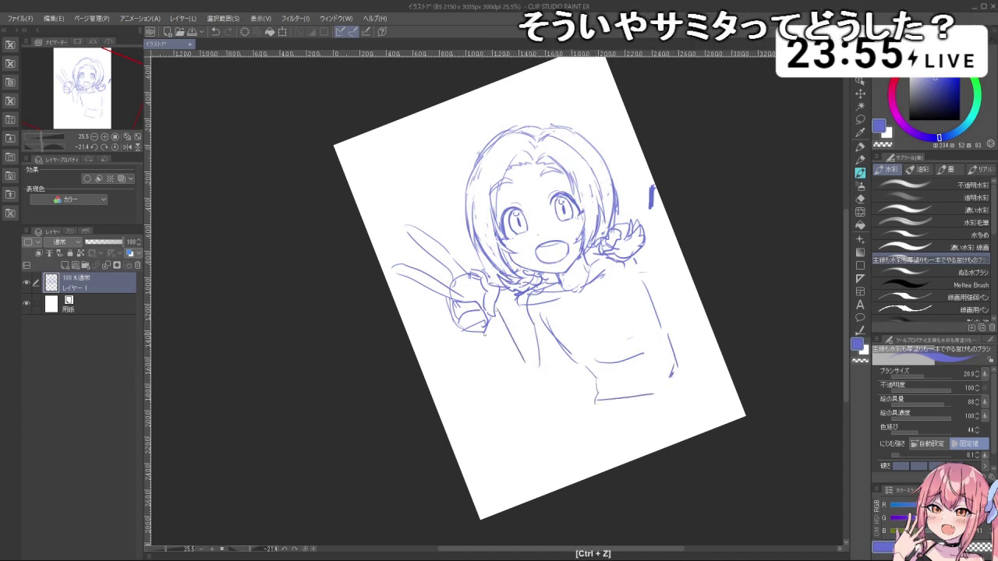
drag(466, 335, 508, 405)
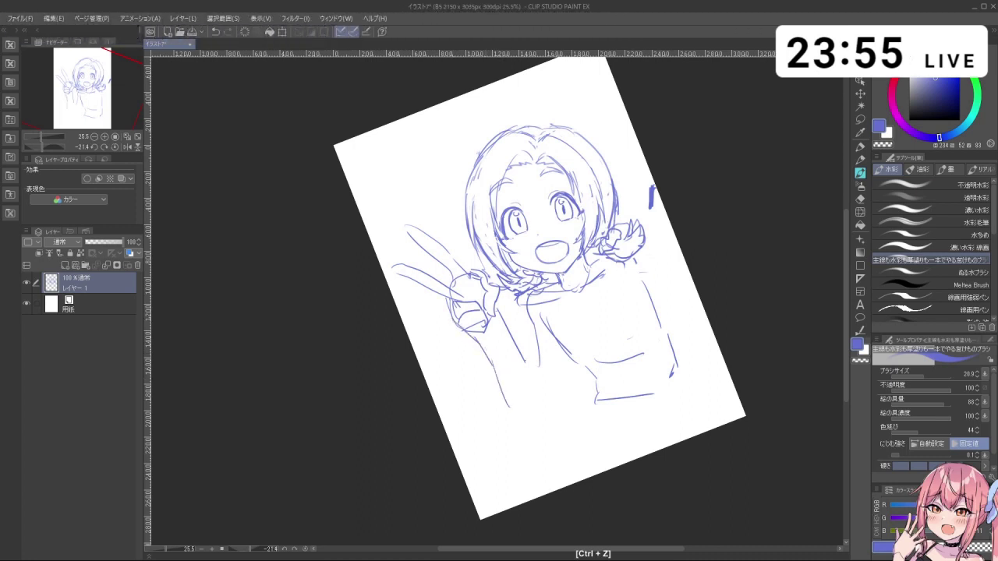
- Draw the bent elbow of the raised arm and the upper-arm lines joining it to the torso
drag(524, 361, 545, 389)
key(ctrl+z)
mouse_move(525, 362)
mouse_down()
mouse_move(544, 394)
mouse_move(521, 399)
mouse_move(539, 422)
mouse_up()
key(ctrl+z)
mouse_move(534, 333)
mouse_down()
mouse_move(532, 369)
mouse_move(558, 393)
mouse_up()
key(ctrl+z)
key(ctrl+z)
drag(558, 344, 552, 403)
drag(558, 365, 554, 395)
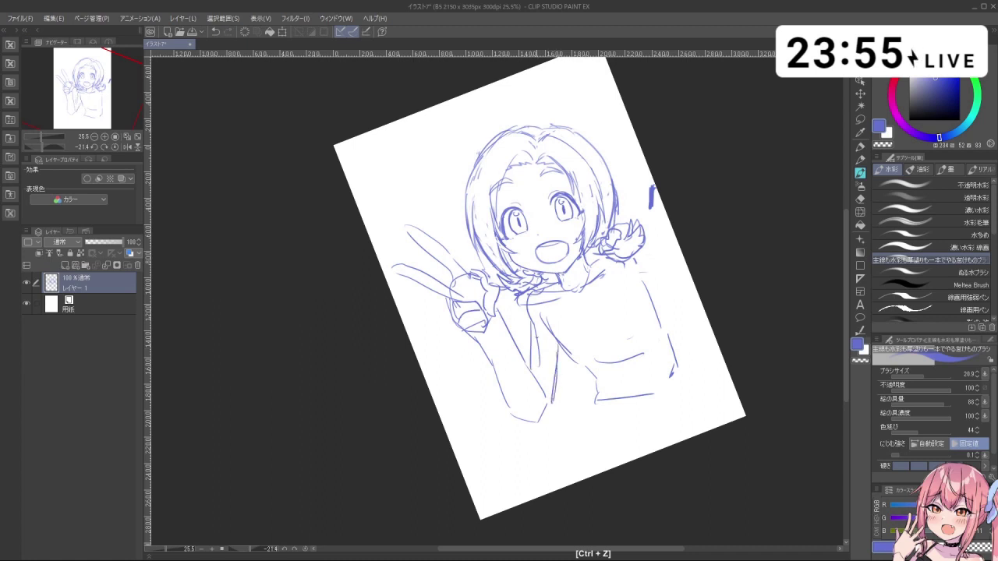
drag(531, 326, 525, 363)
key(ctrl+z)
- Draw a flower hair ornament with a pin on the hair above the eye nearer the peace sign
drag(498, 196, 476, 194)
mouse_move(476, 195)
mouse_down()
mouse_move(496, 203)
mouse_move(501, 189)
mouse_move(504, 212)
mouse_move(489, 200)
mouse_move(496, 191)
mouse_up()
key(ctrl+z)
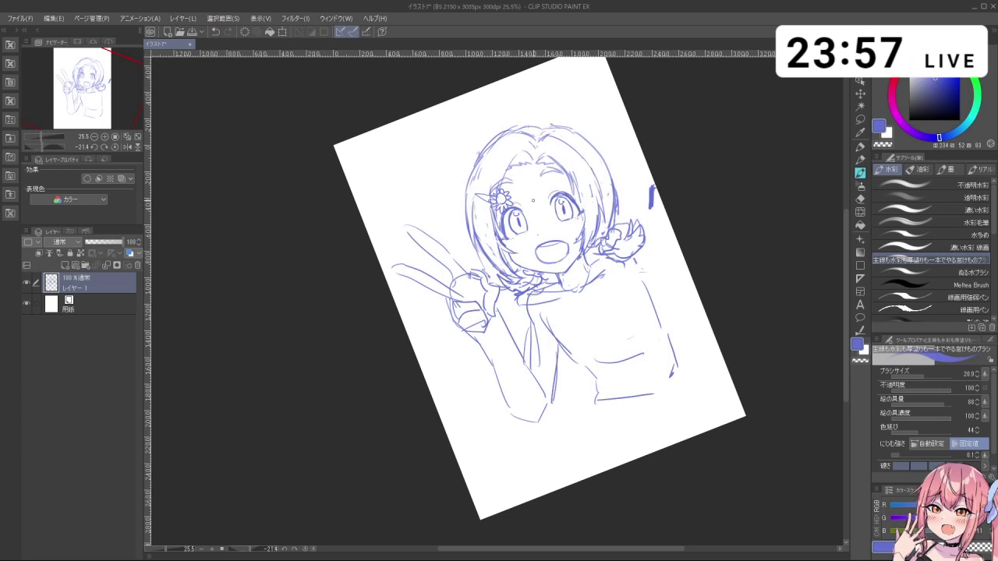
key(ctrl+z)
- Draw a rounded shoulder outline below the tied hair
mouse_move(642, 250)
mouse_down()
mouse_move(661, 256)
mouse_move(653, 268)
mouse_up()
key(ctrl+z)
key(ctrl+z)
- Lasso the peace-sign hand, move it inward and down onto the forearm, undo the accidental canvas crop, and deselect
key(m)
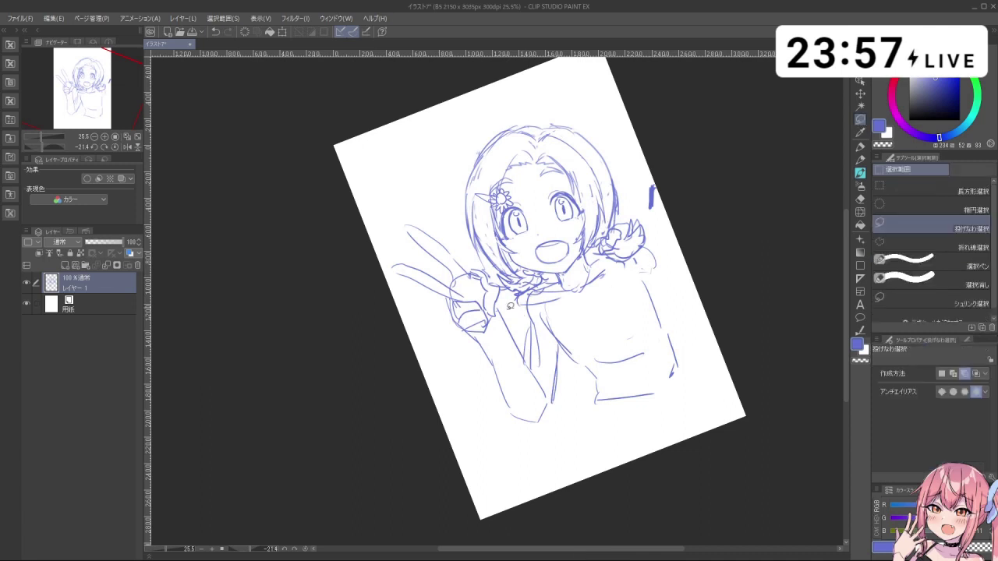
mouse_move(497, 326)
mouse_down()
mouse_move(475, 341)
mouse_move(430, 321)
mouse_move(399, 289)
mouse_move(392, 246)
mouse_move(403, 203)
mouse_move(485, 266)
mouse_move(506, 301)
mouse_move(499, 342)
mouse_up()
click(452, 390)
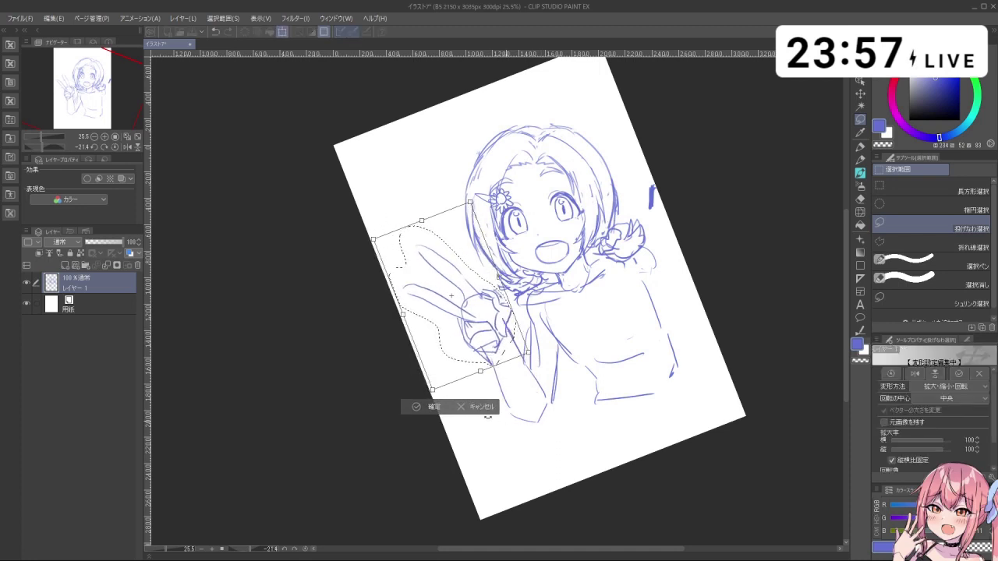
click(438, 410)
click(373, 406)
key(ctrl+z)
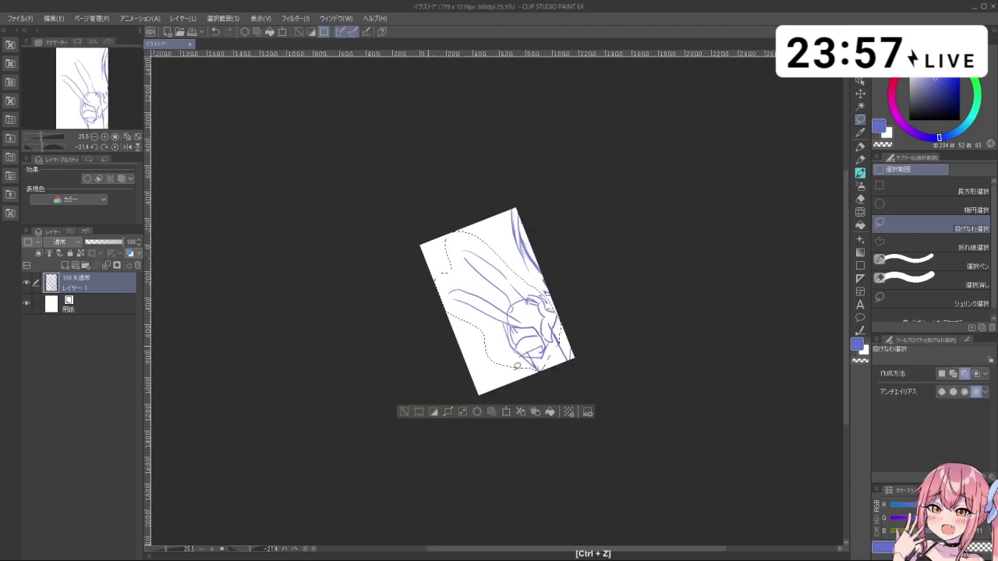
click(366, 389)
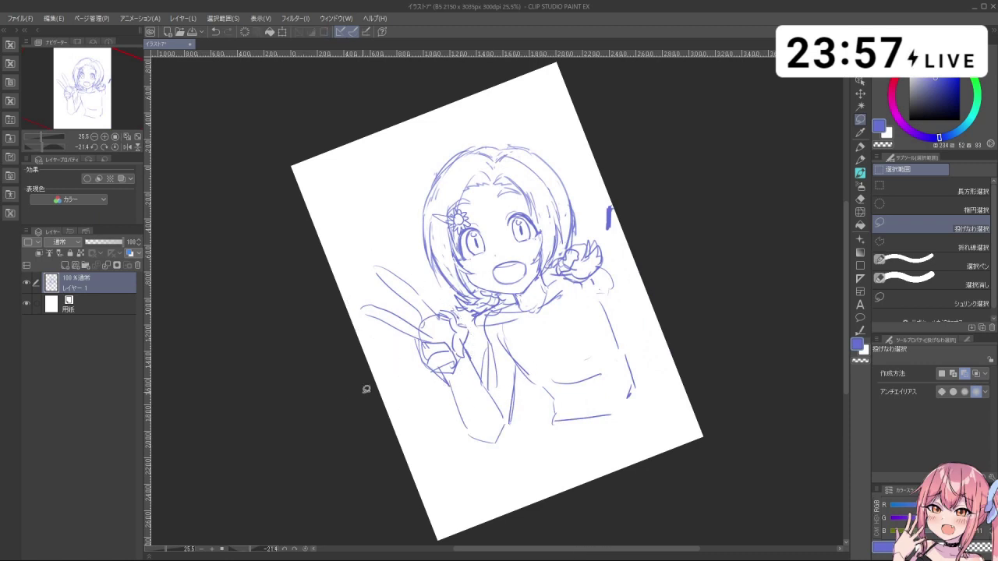